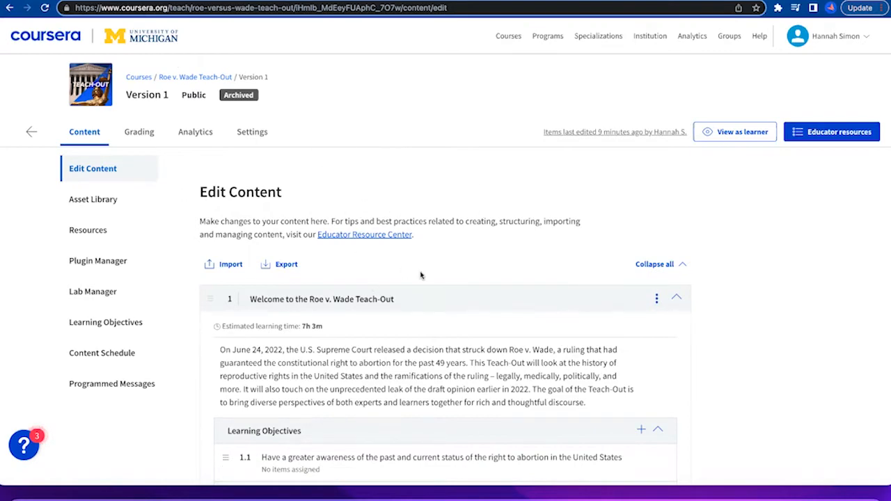
Examine the teach-out's learning objectives and About the Teach-Outs items in Coursera, and the column headings of the Roe v. Wade Build spreadsheet.
scroll(420, 275, "down", 3)
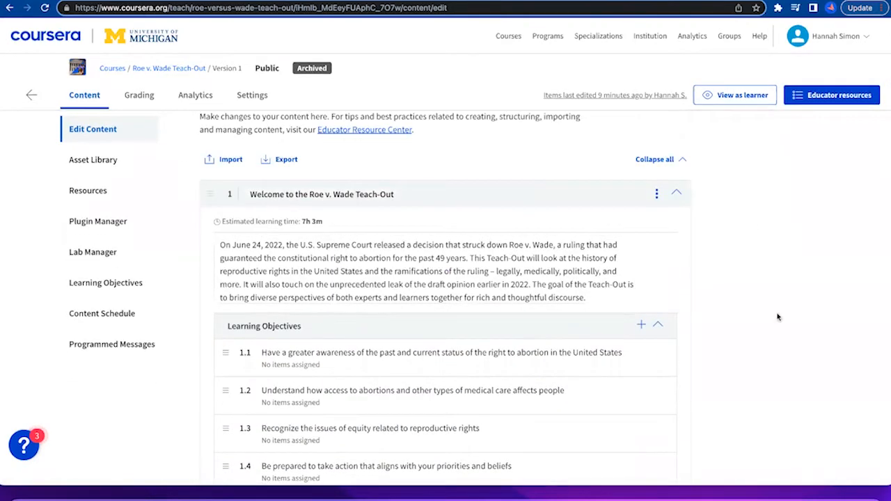
scroll(796, 308, "down", 2)
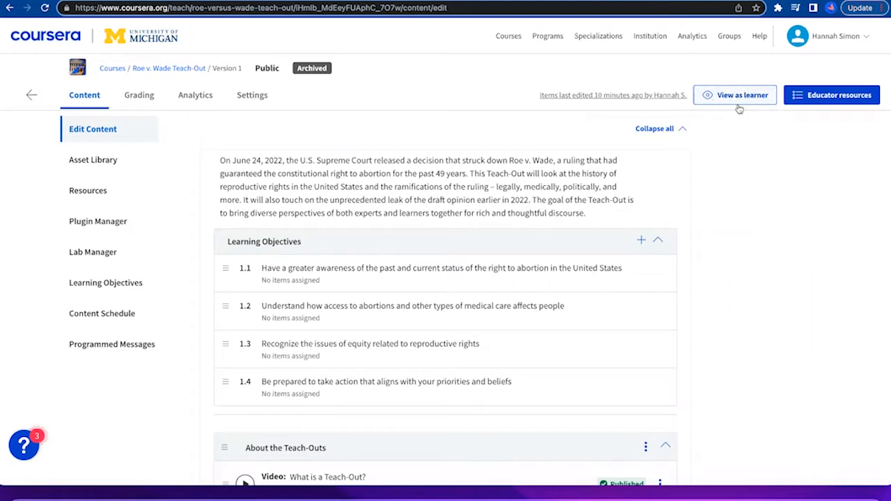
left_click_drag(734, 113, 734, 70)
left_click(743, 79)
scroll(720, 326, "down", 5)
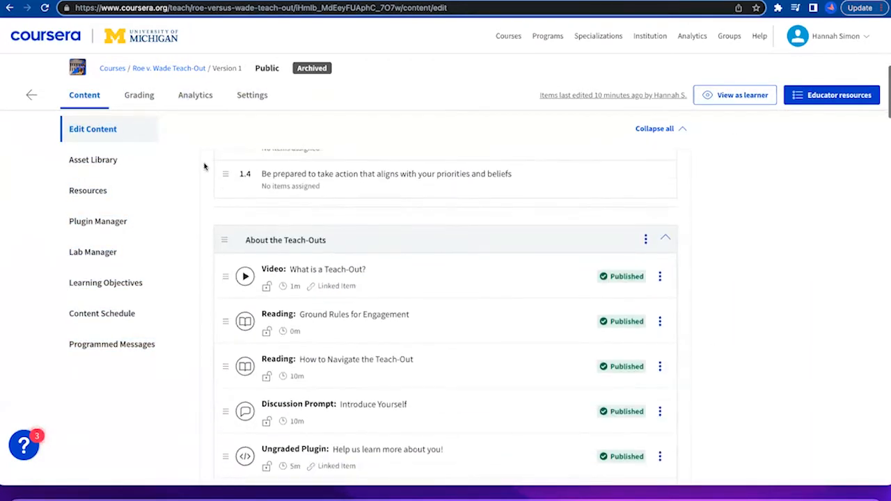
left_click(132, 1)
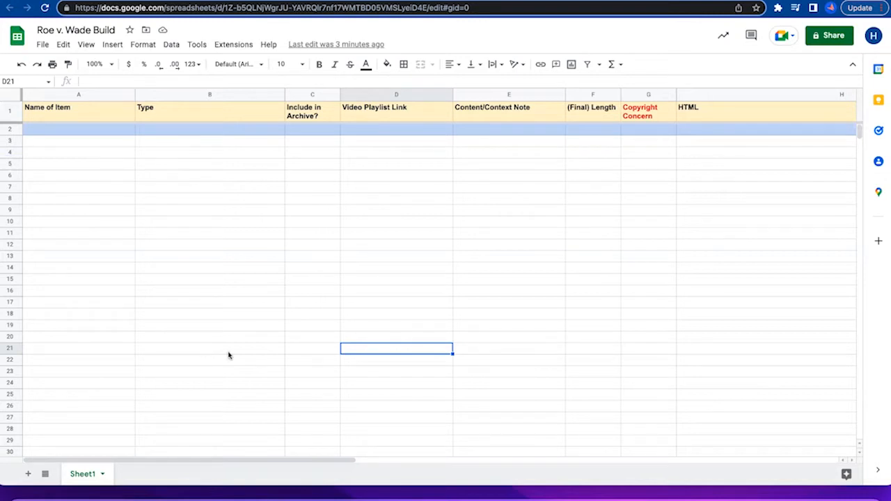
left_click(493, 1)
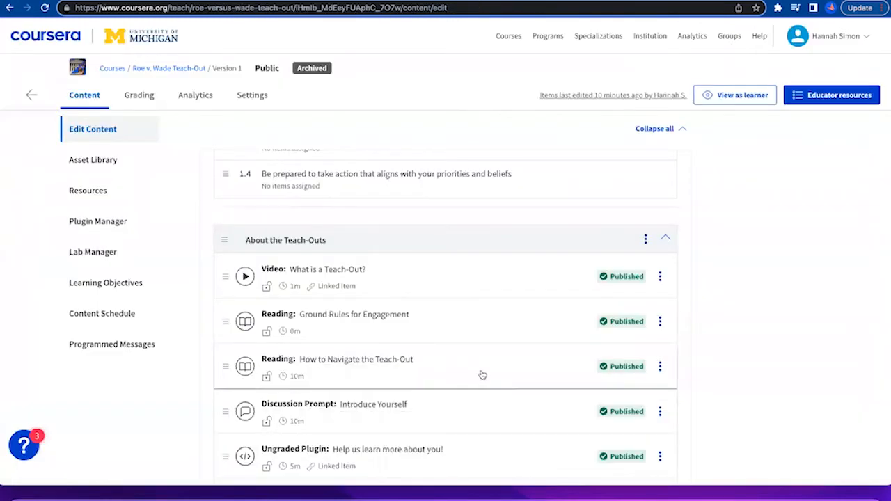
scroll(480, 374, "up", 3)
scroll(480, 374, "down", 4)
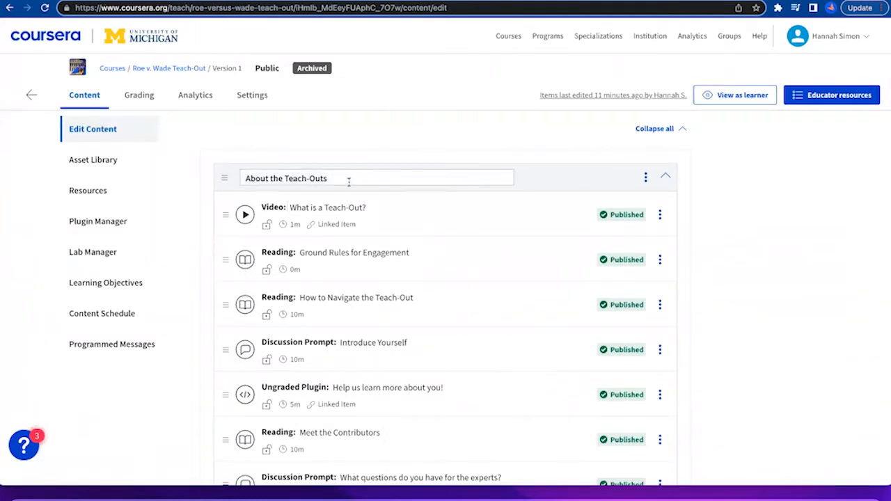
scroll(216, 363, "down", 2)
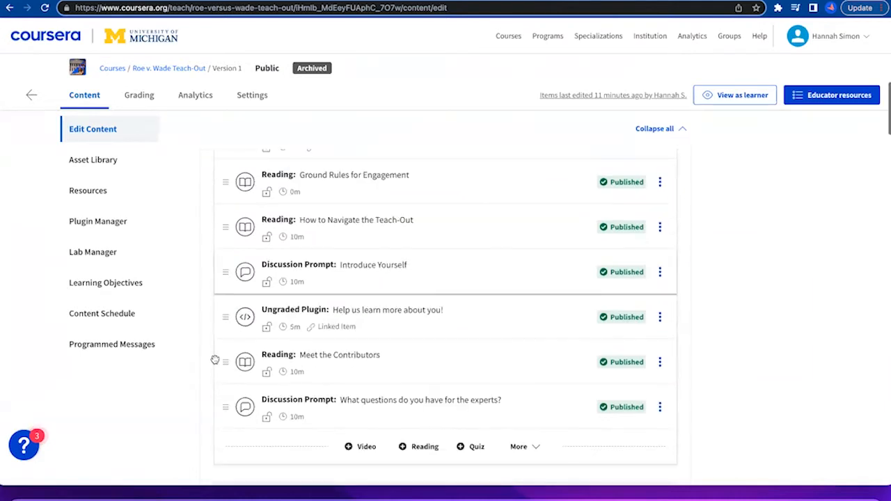
scroll(183, 356, "up", 2)
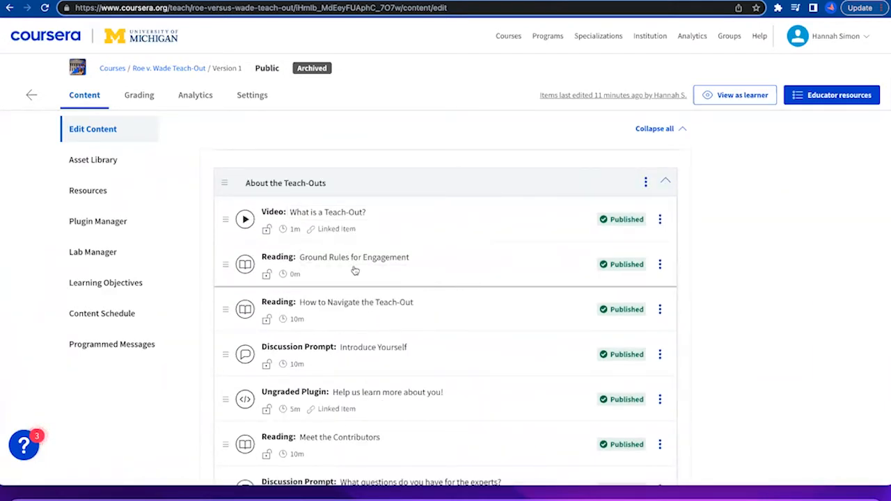
scroll(343, 294, "down", 1)
scroll(344, 295, "down", 8)
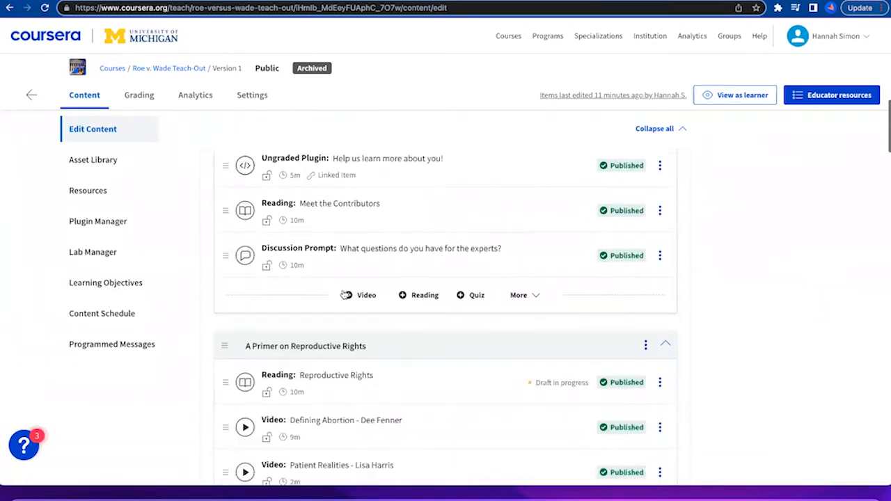
Copy the section title "A Primer on Reproductive Rights" from Coursera into cell A2 of the Roe v. Wade Build spreadsheet.
scroll(342, 291, "up", 2)
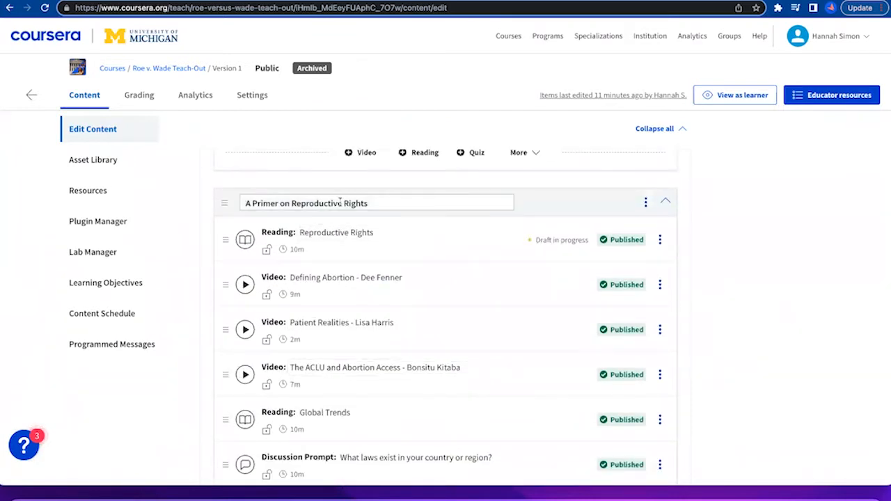
left_click(387, 204)
key("super+c")
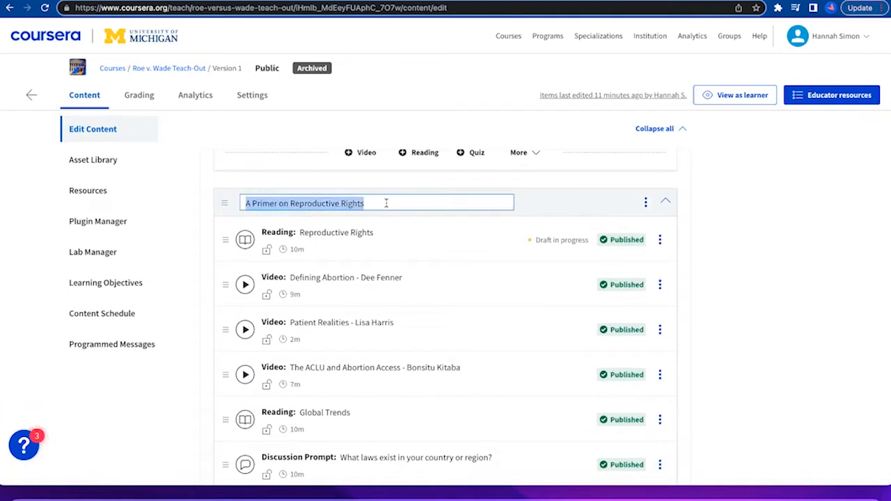
key("super+Tab")
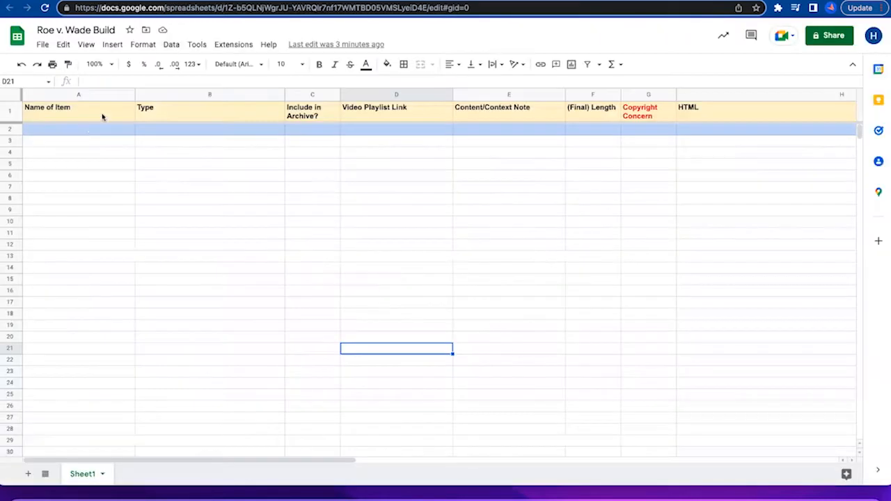
left_click(89, 131)
key("super+v")
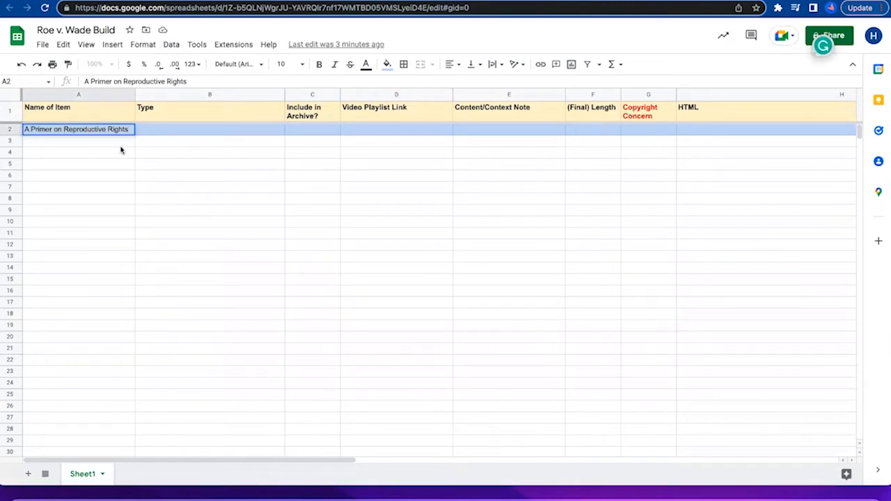
left_click(120, 144)
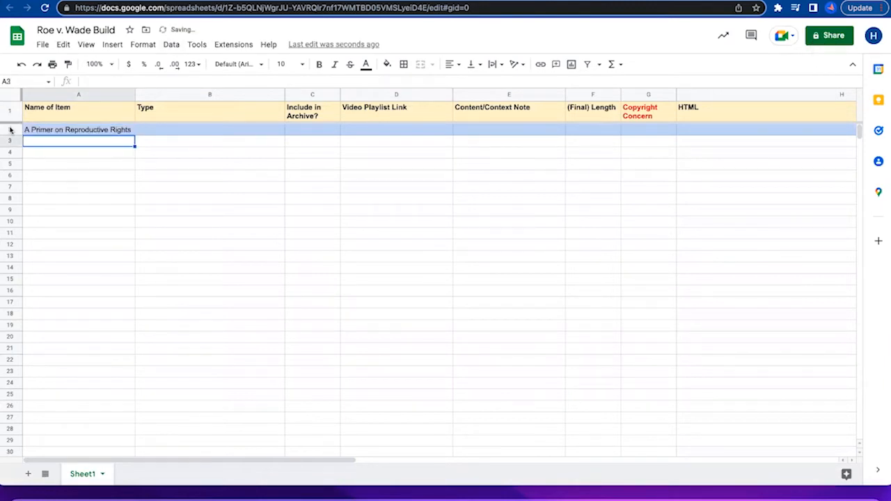
left_click(11, 130)
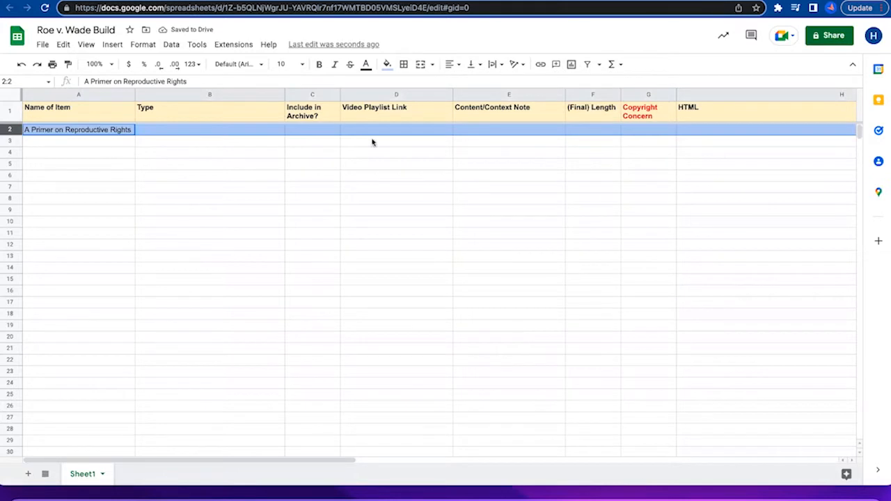
Open the Reproductive Rights reading in Coursera and copy its title into cell A3 of the build spreadsheet.
left_click(72, 144)
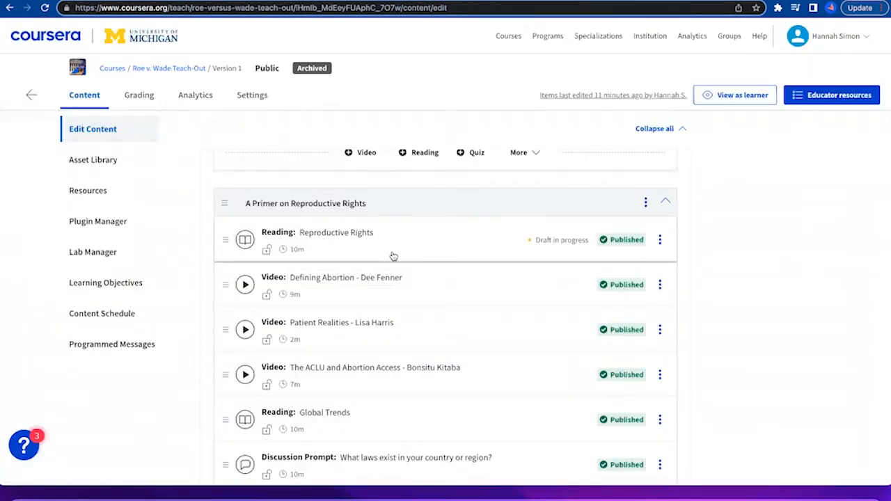
left_click(392, 255)
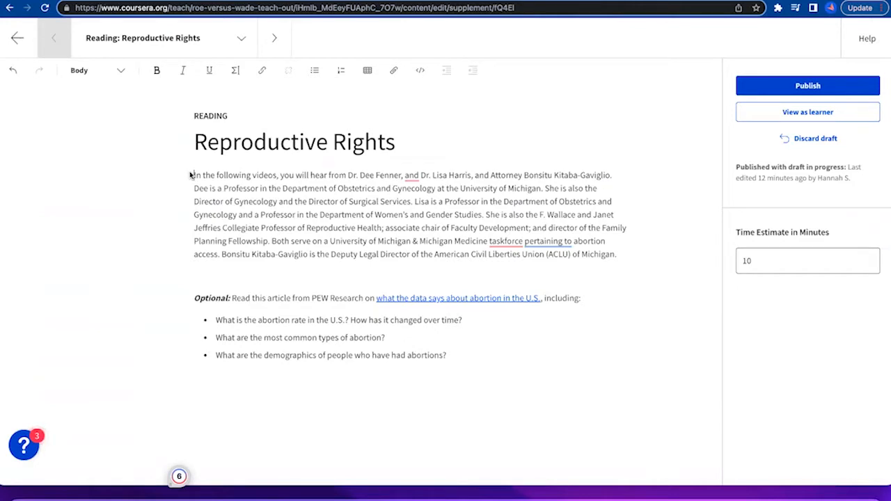
triple_click(227, 144)
key("ctrl+c")
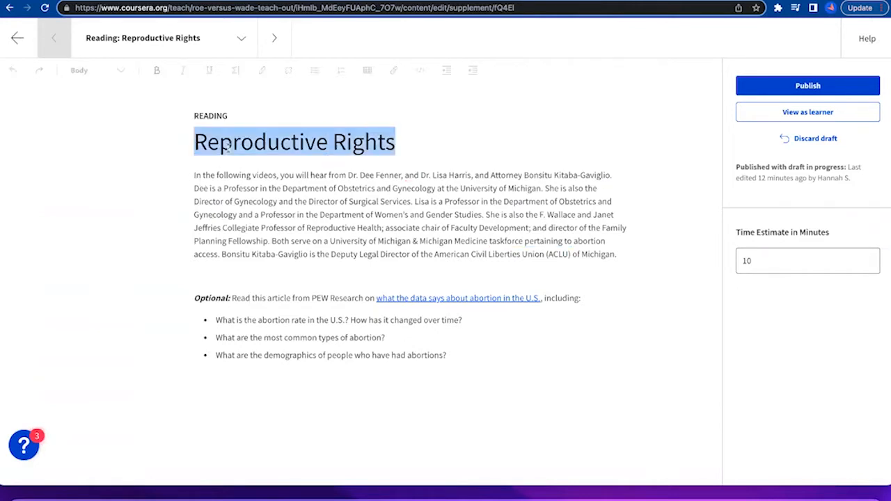
left_click(87, 1)
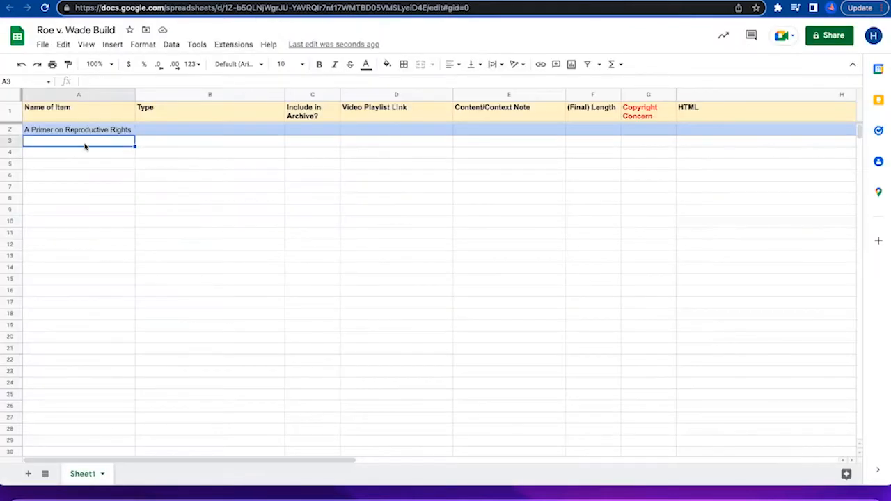
double_click(84, 142)
key("ctrl+v")
For the Reproductive Rights item, enter "reading" as the type and "yes" for inclusion in the archive.
key("Tab")
type("reading")
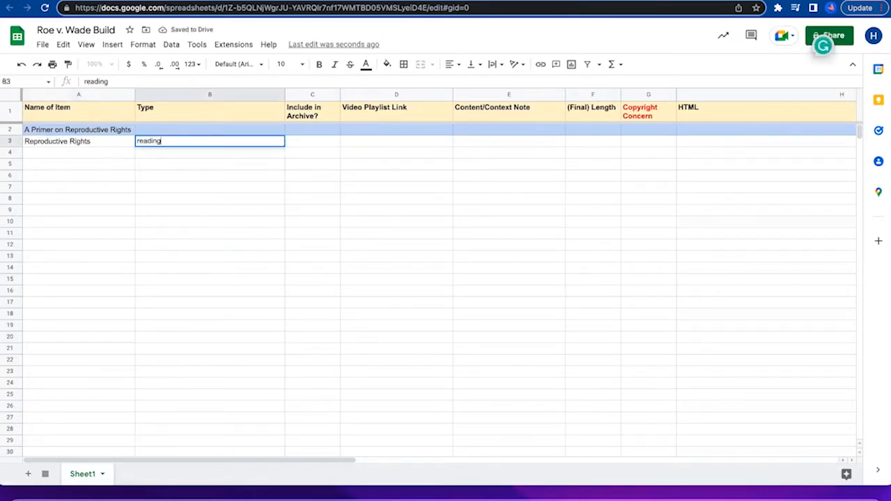
key("Tab")
type("yes")
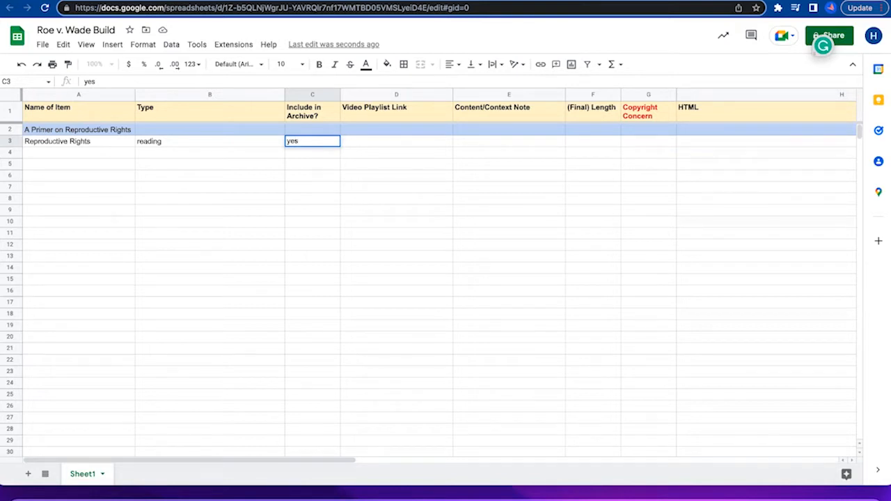
left_click(508, 165)
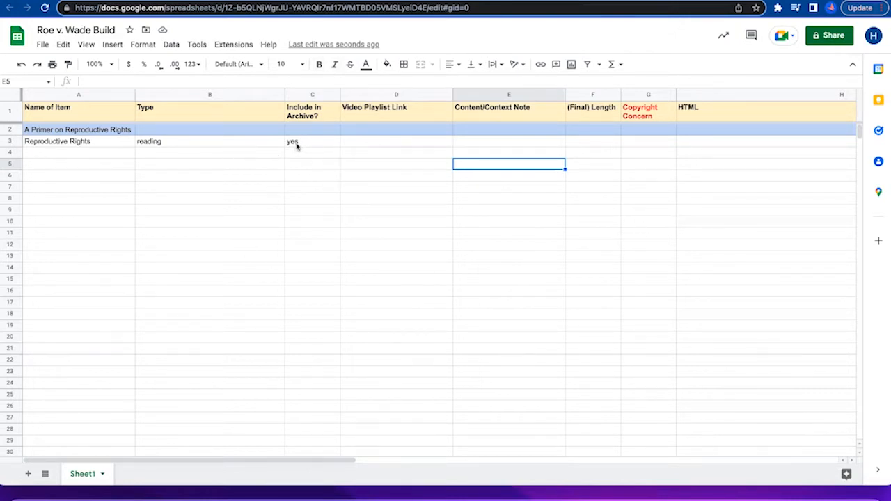
left_click(325, 143)
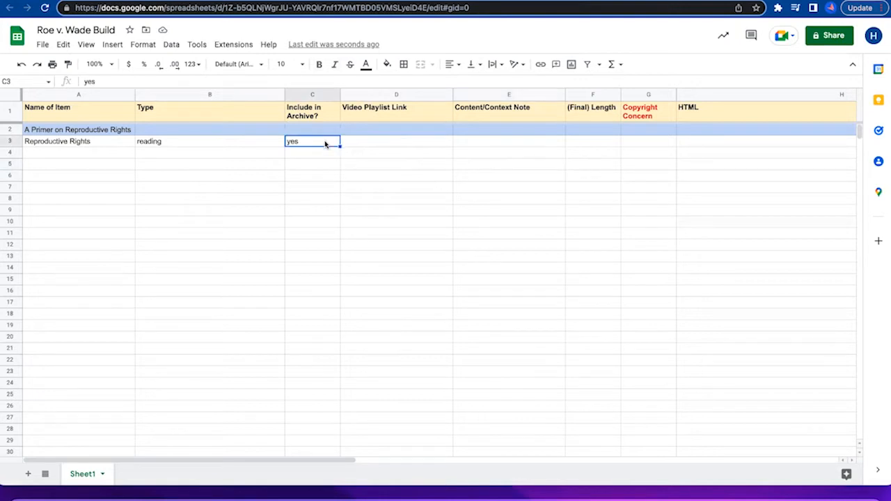
Copy the full body text of the Reproductive Rights reading from Coursera into the spreadsheet's HTML cell H3.
left_click(554, 142)
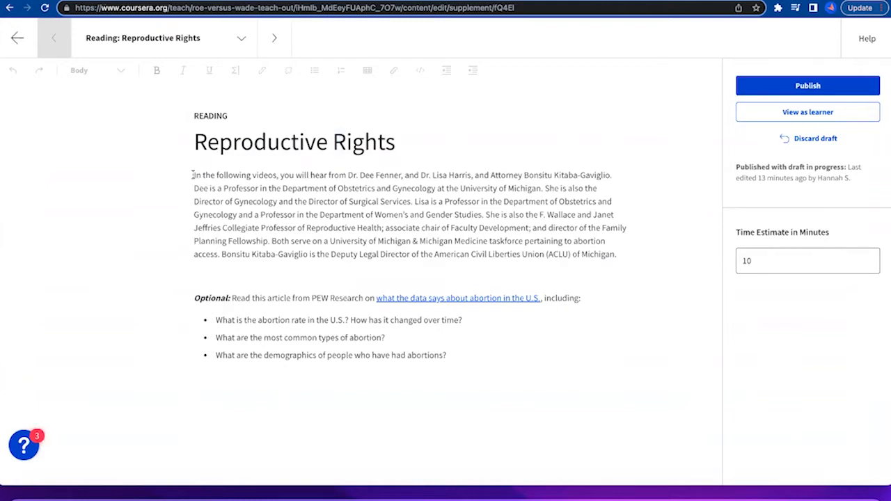
left_click_drag(193, 175, 455, 355)
key("super+c")
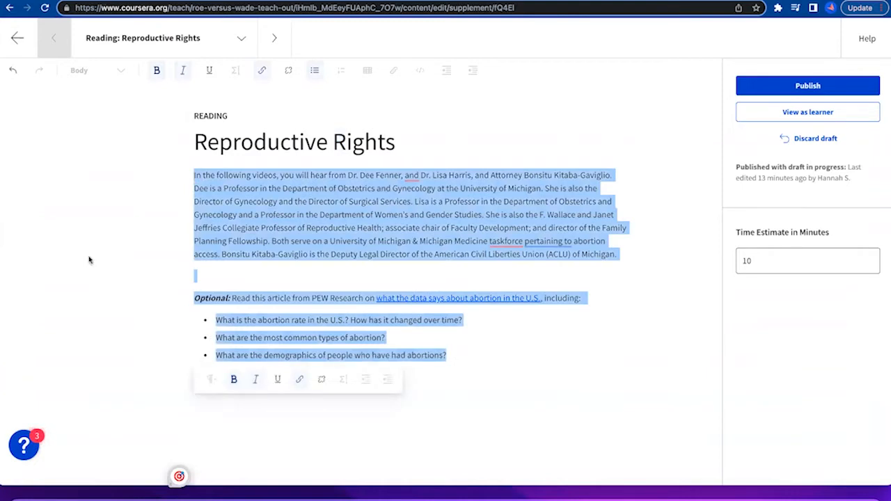
left_click(502, 1)
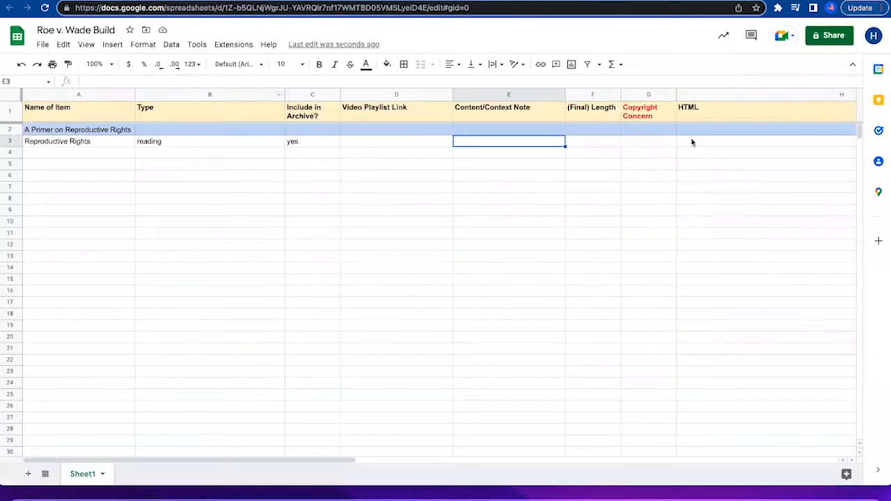
left_click(699, 146)
key("super+v")
left_click(477, 290)
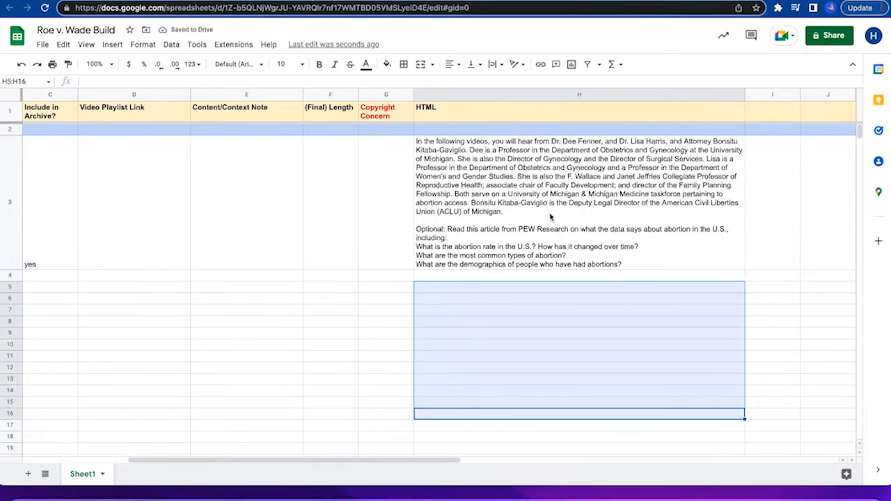
double_click(550, 217)
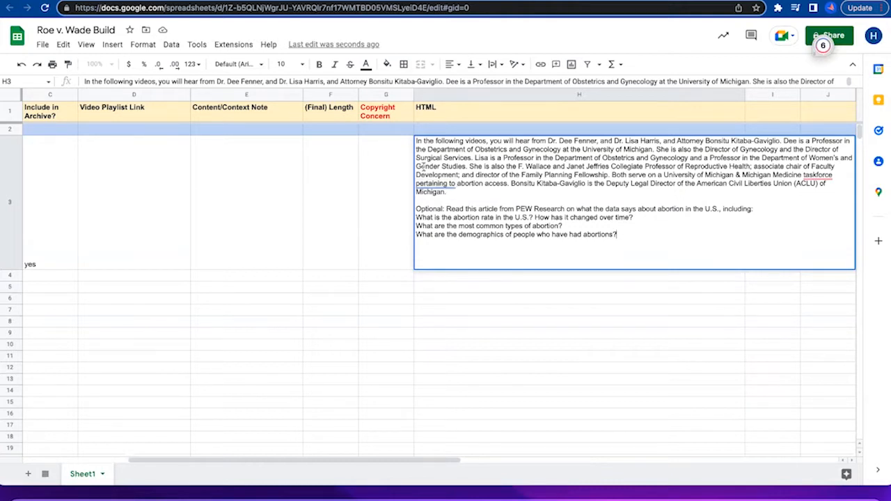
Enter "use to frame" as the content/context note for the Reproductive Rights reading in cell E3.
left_click(256, 221)
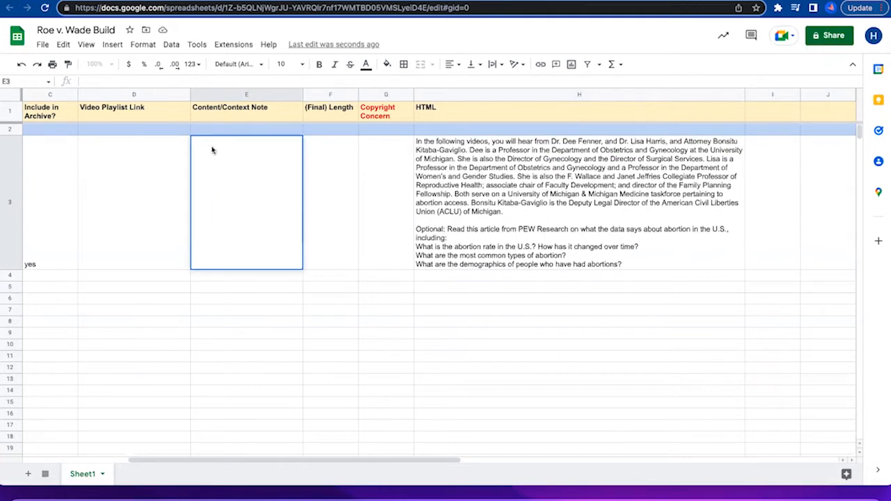
left_click(110, 174)
left_click(243, 168)
type("use to frame")
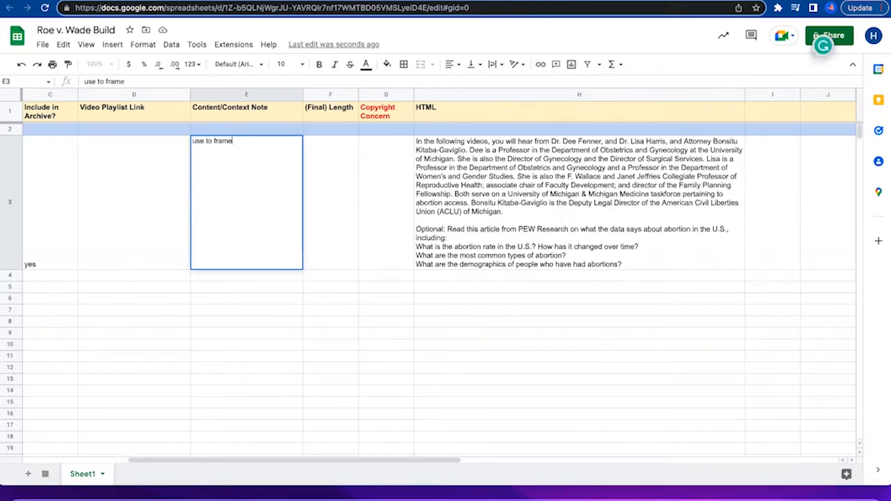
left_click(391, 201)
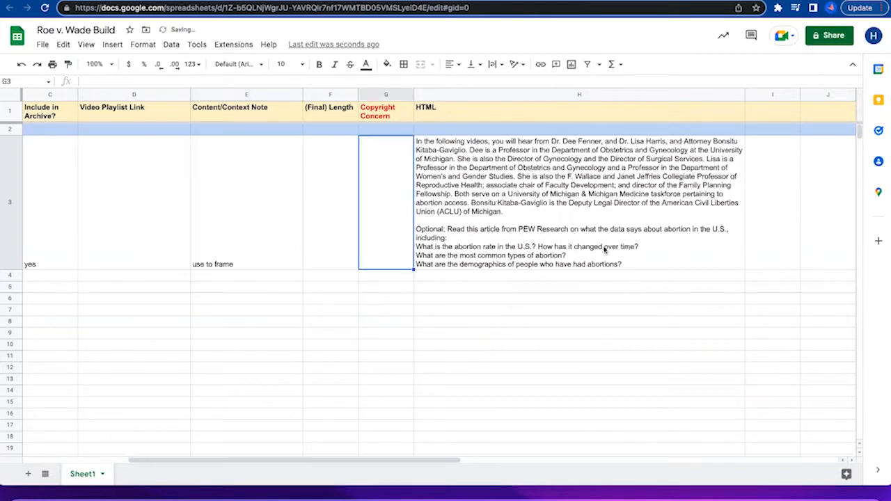
In the HTML cell H3, wrap the introductory paragraph and the "Optional: Read this article" line each in <p> and </p> tags.
left_click(518, 200)
double_click(454, 160)
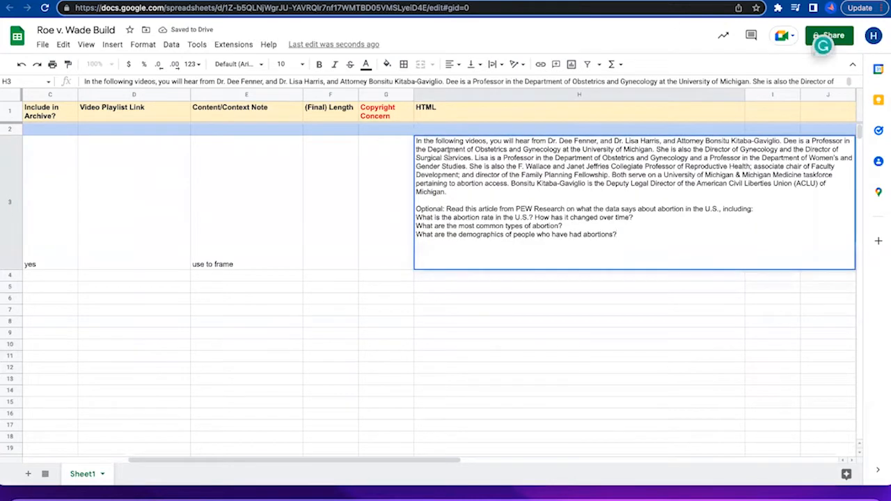
left_click(416, 142)
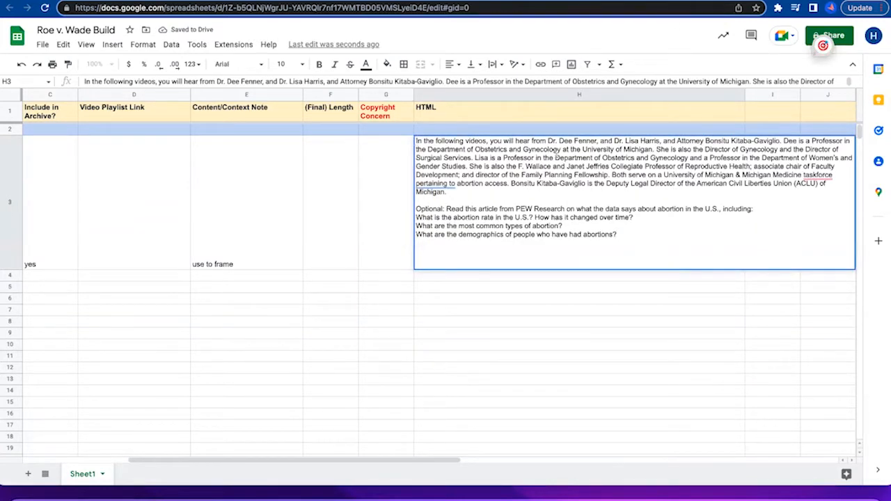
type("<p>")
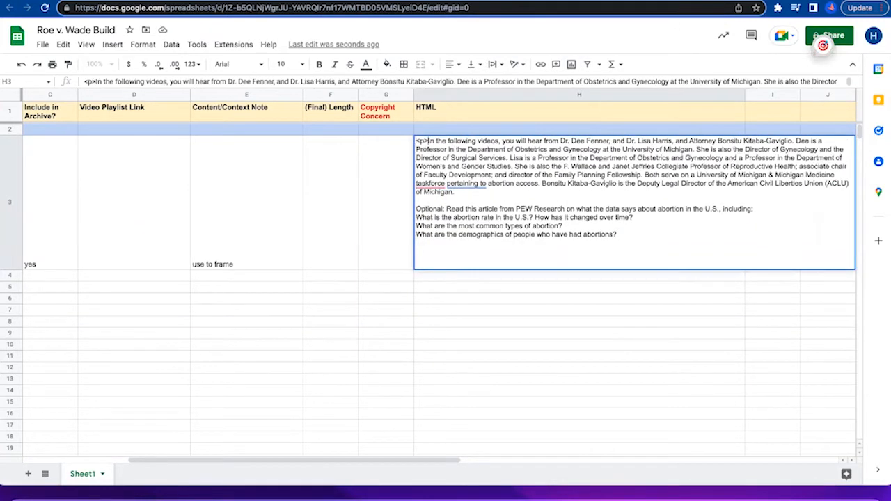
left_click(456, 193)
left_click(416, 209)
type("<p>")
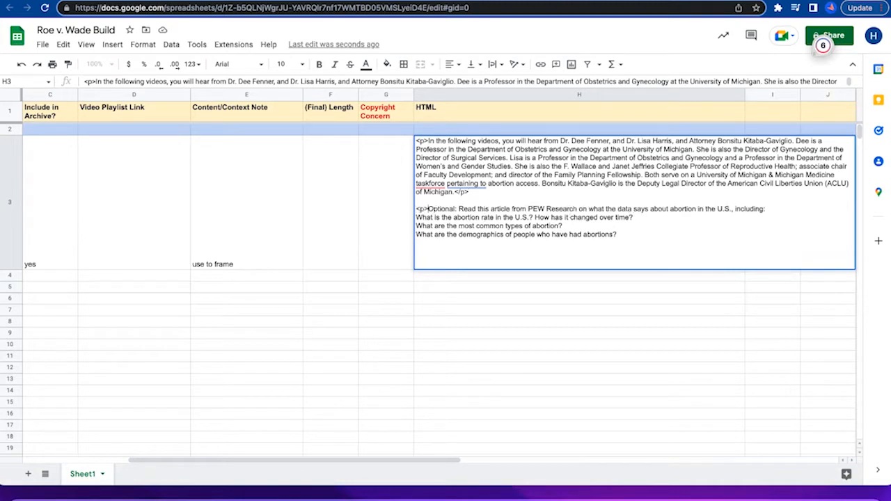
left_click(767, 209)
Check the list formatting in the Coursera reading, and enclose the three questions in cell H3 within <ul> and </ul> tags.
left_click(417, 217)
left_click(440, 1)
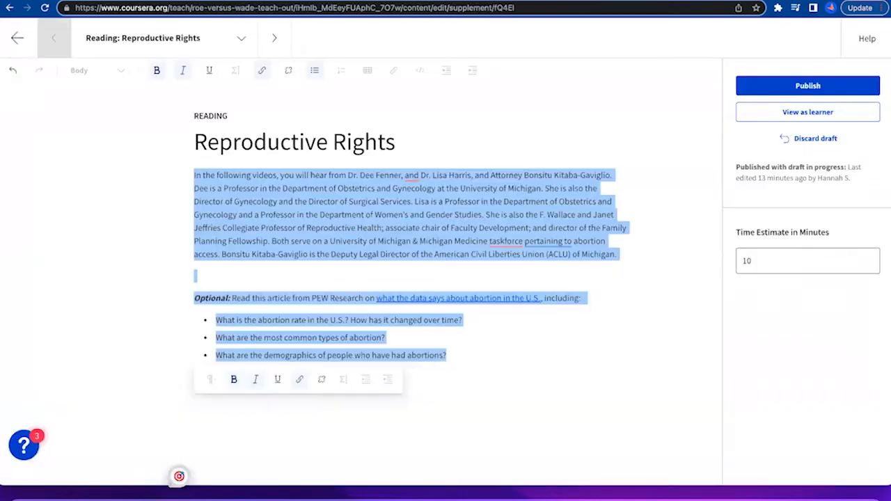
left_click(455, 216)
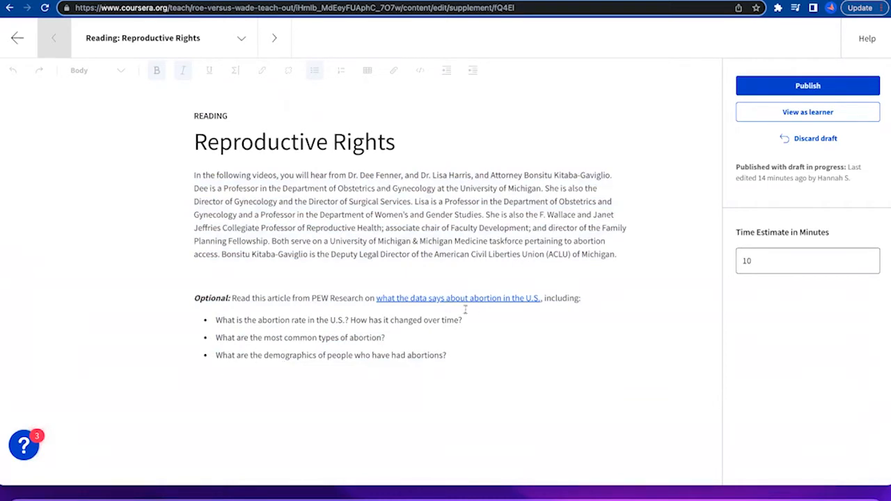
left_click(299, 1)
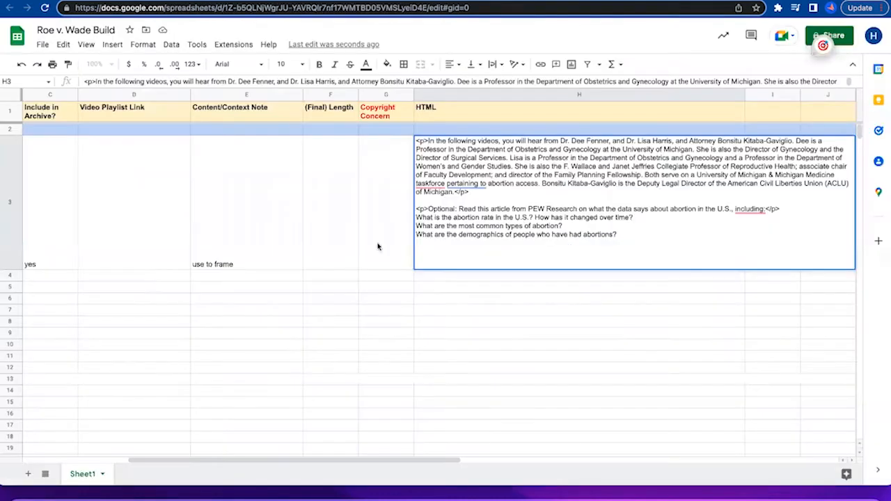
left_click(416, 217)
type("<")
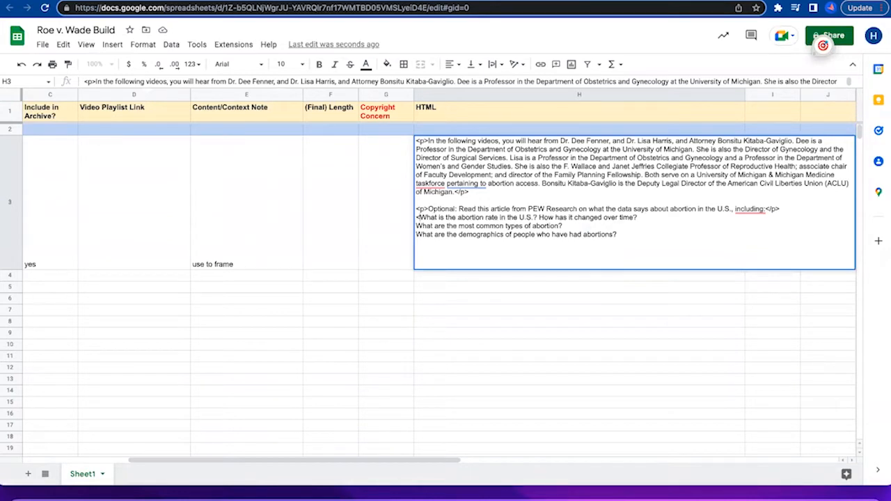
type("ul>")
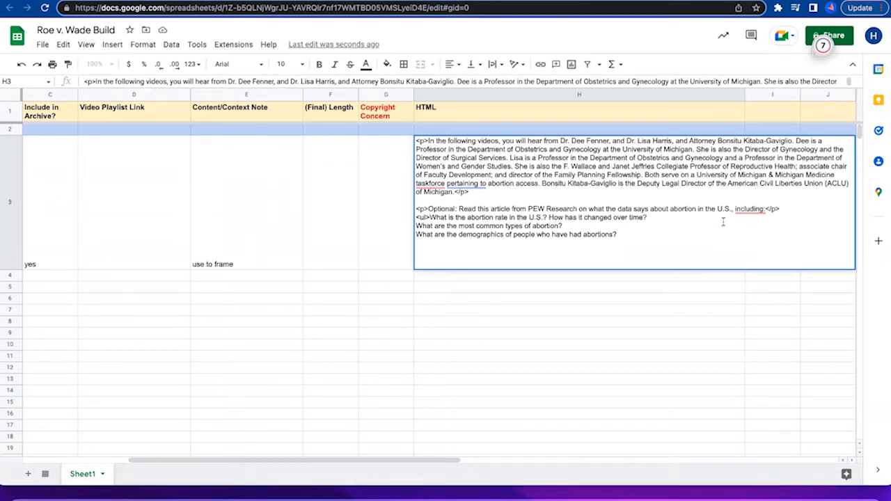
left_click(635, 236)
type("<")
key("BackSpace")
key("BackSpace")
key("BackSpace")
Wrap the first question, about the abortion rate in the U.S., in <li> and </li> tags.
left_click(431, 218)
type("<li>")
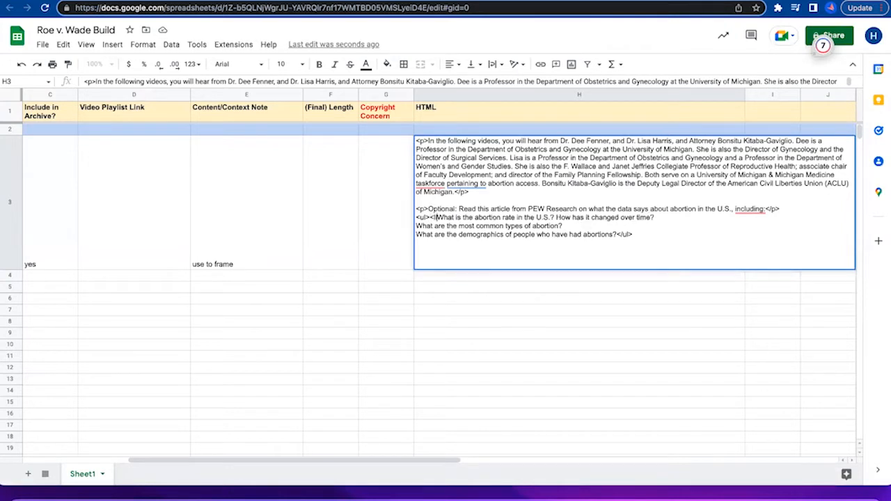
type(">")
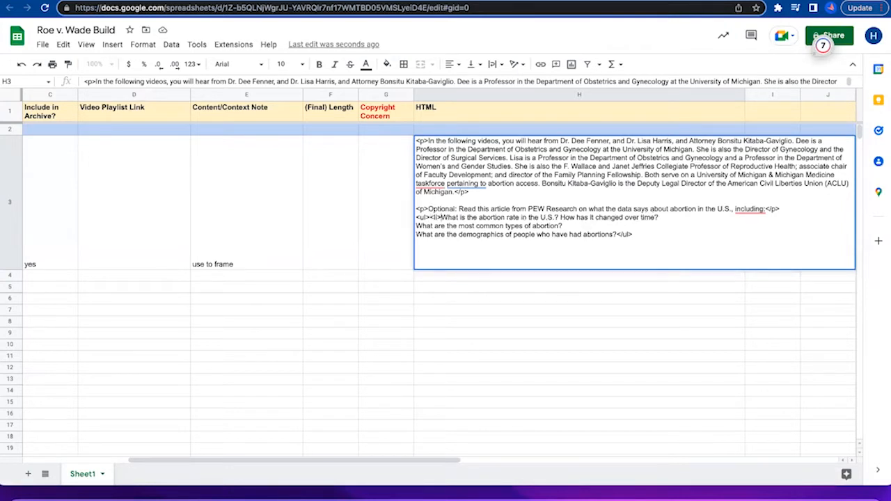
left_click(665, 217)
type("</li>")
Wrap the questions on common types of abortion and on demographics each in <li> and </li> tags.
left_click(417, 226)
type("<li>")
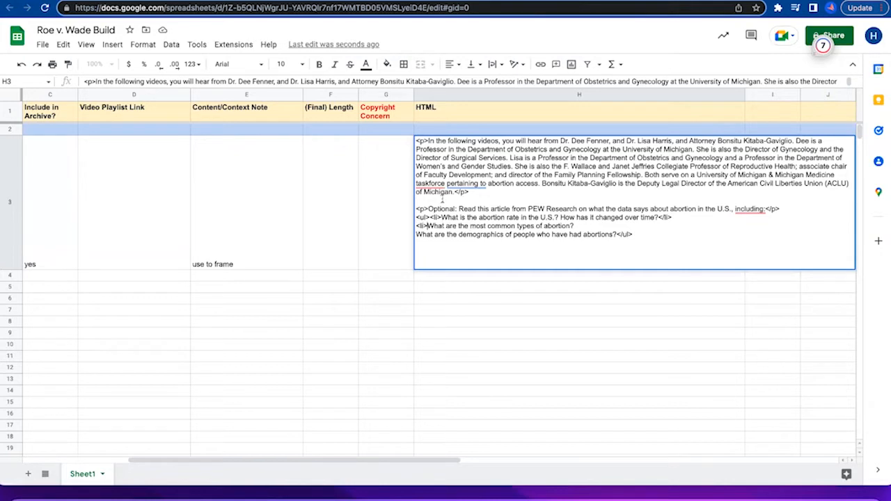
left_click(578, 226)
type("</li>")
left_click(417, 234)
type("<li>")
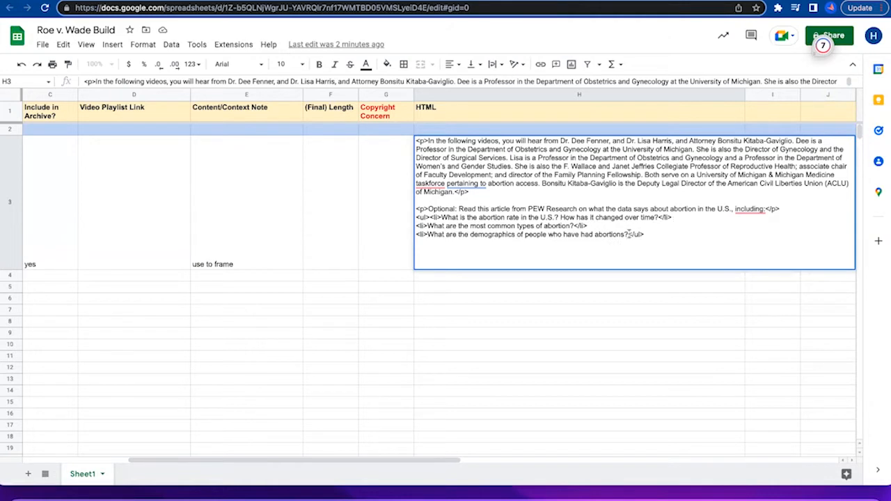
left_click(630, 235)
type("</li>")
Check the bold text in the Coursera reading and enclose "Optional:" in cell H3 in <b> and </b> tags.
left_click(427, 209)
left_click(299, 0)
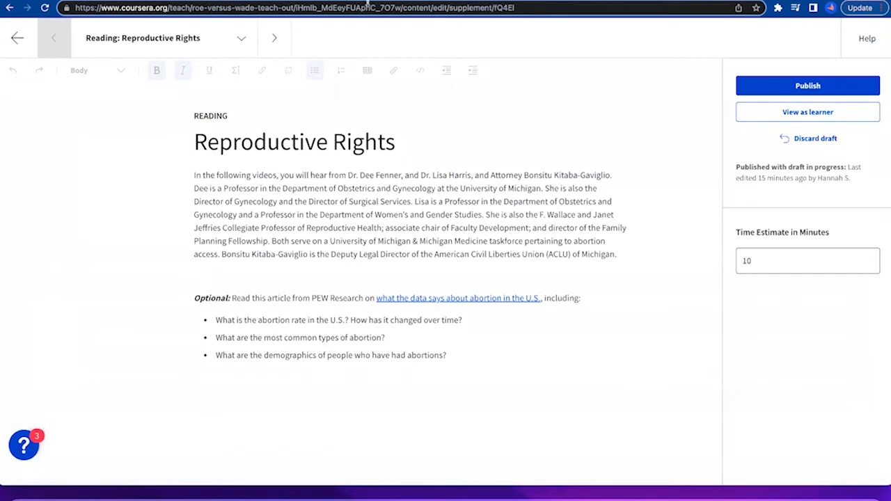
left_click(446, 1)
type("<b>")
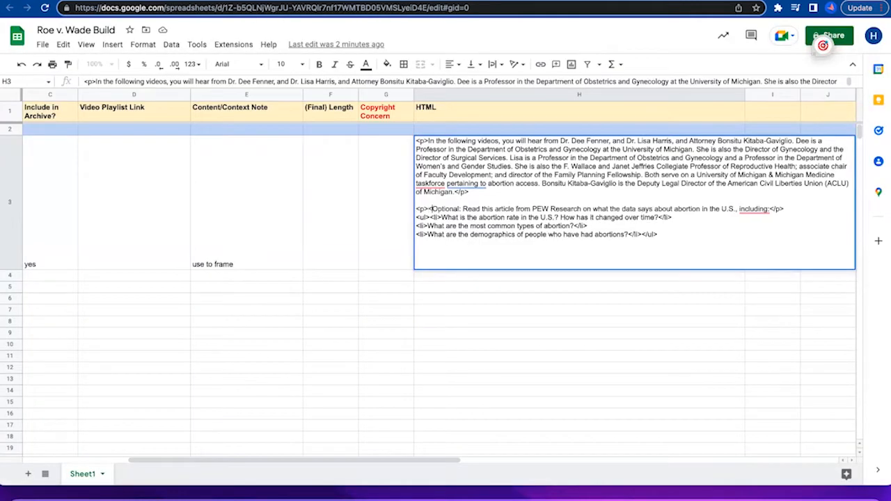
left_click(468, 208)
type(":</vb")
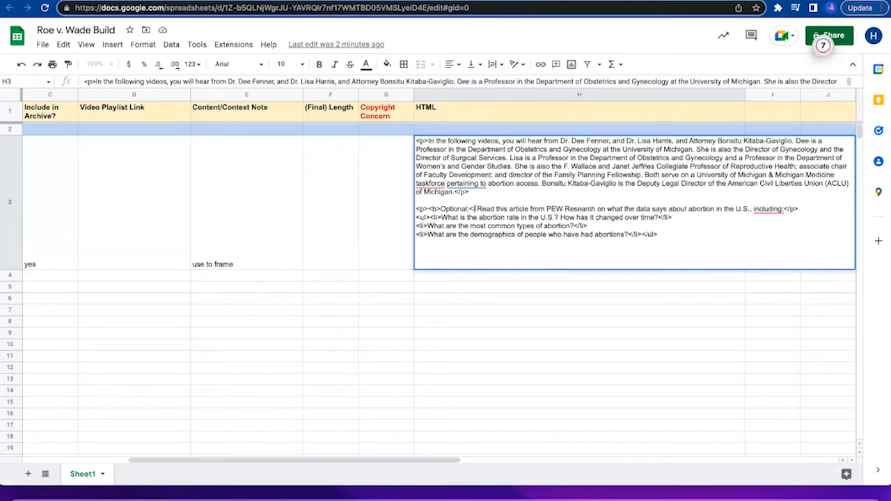
key("BackSpace")
key("BackSpace")
type("b>")
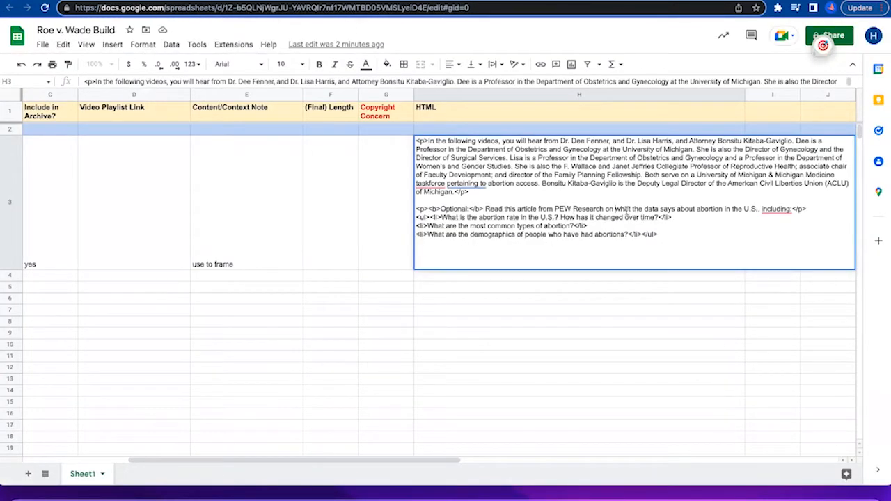
Insert <a href=" before "what the data says about abortion in the U.S." and switch to the Coursera reading.
type("<a href")
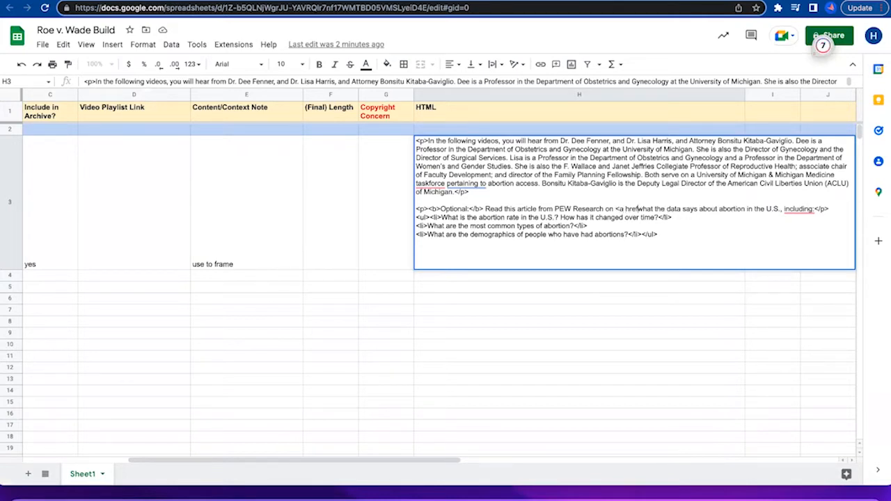
type("=")
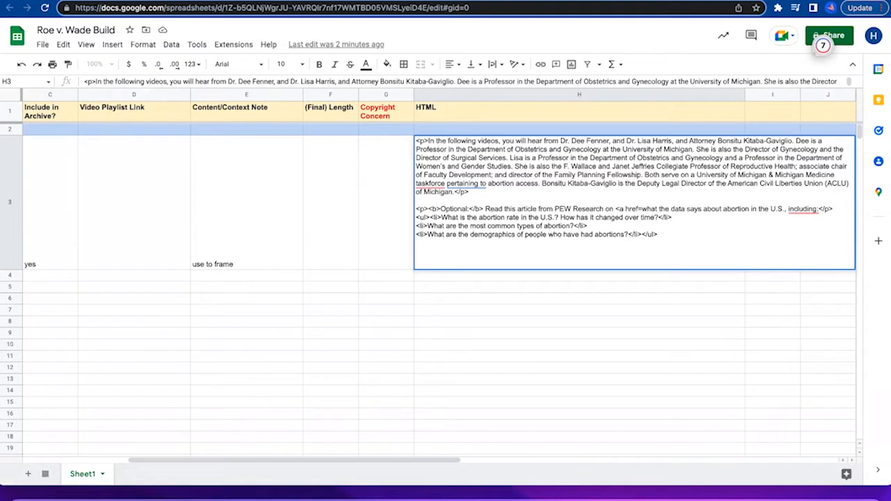
type("\"")
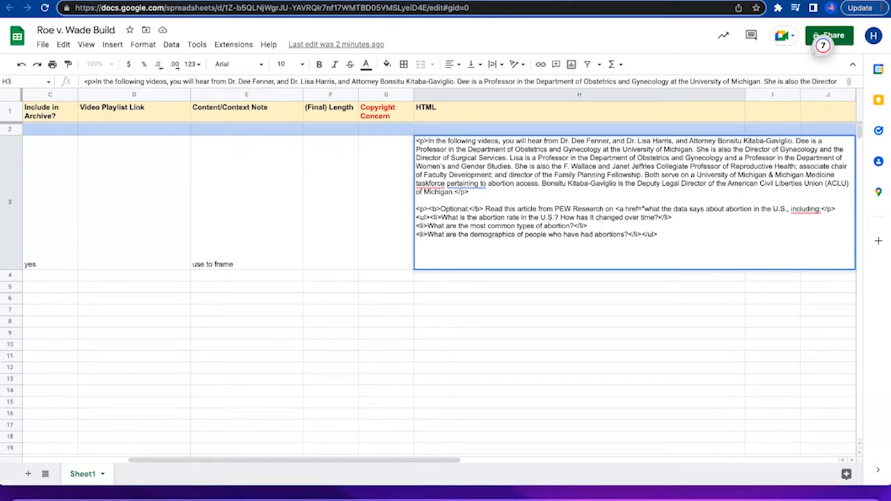
left_click(467, 2)
key("super+a")
key("super+c")
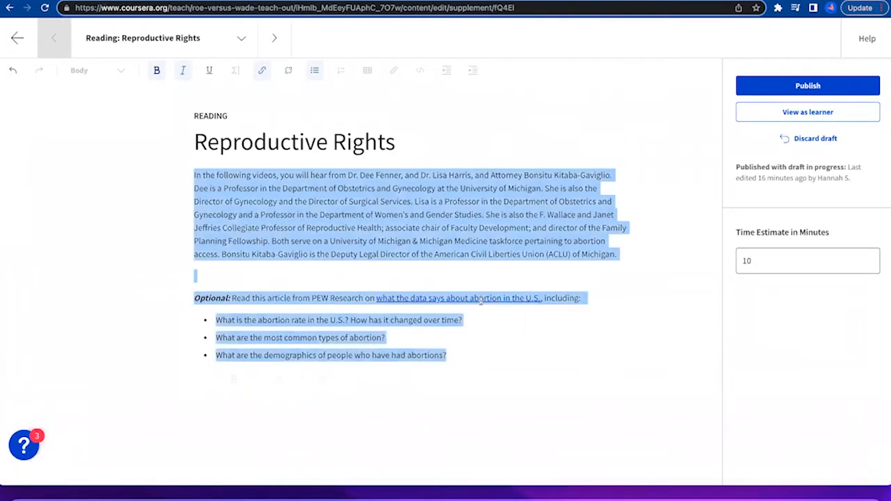
right_click(483, 299)
left_click(497, 347)
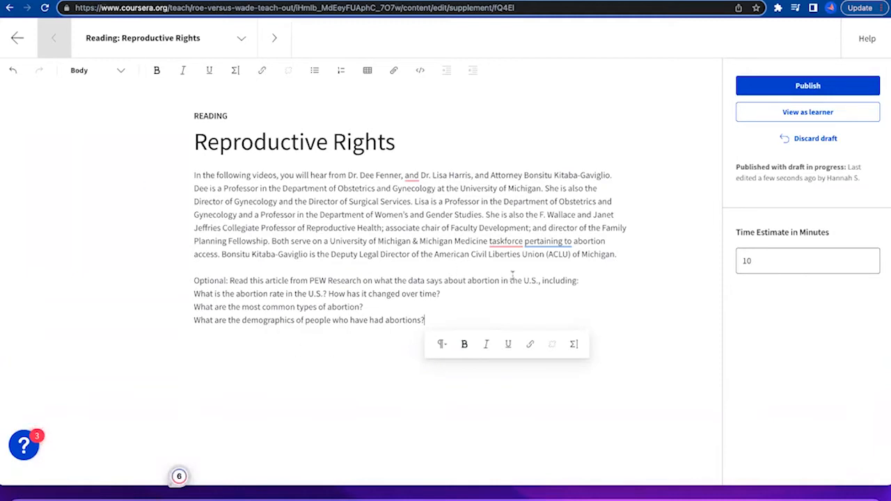
key("super+z")
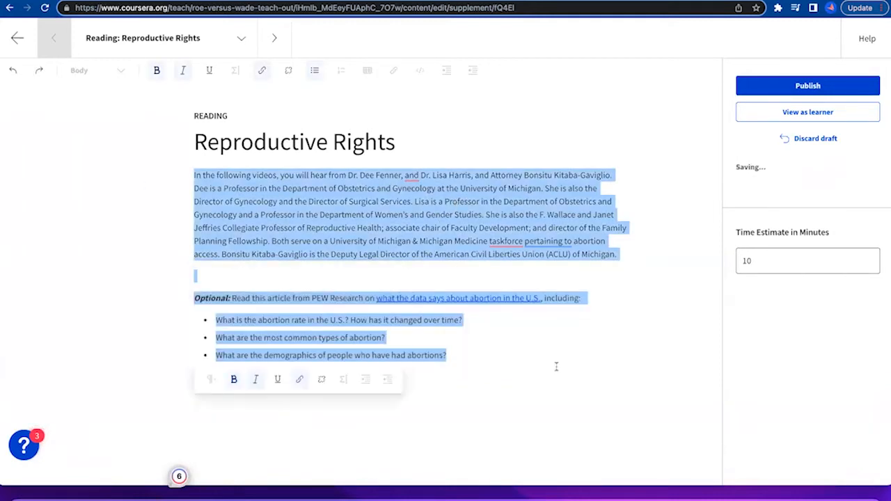
left_click(557, 366)
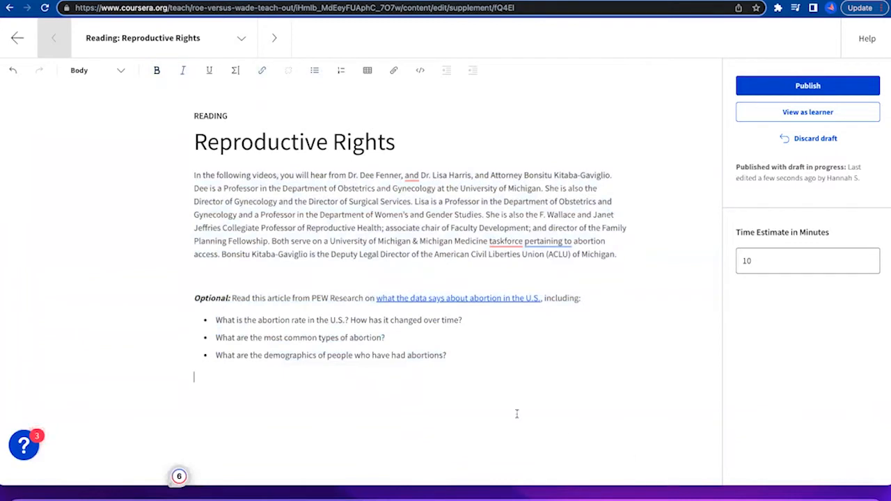
Copy the PEW Research article's URL from the Coursera reading into the href in cell H3, closing the opening tag with ">.
left_click(283, 378)
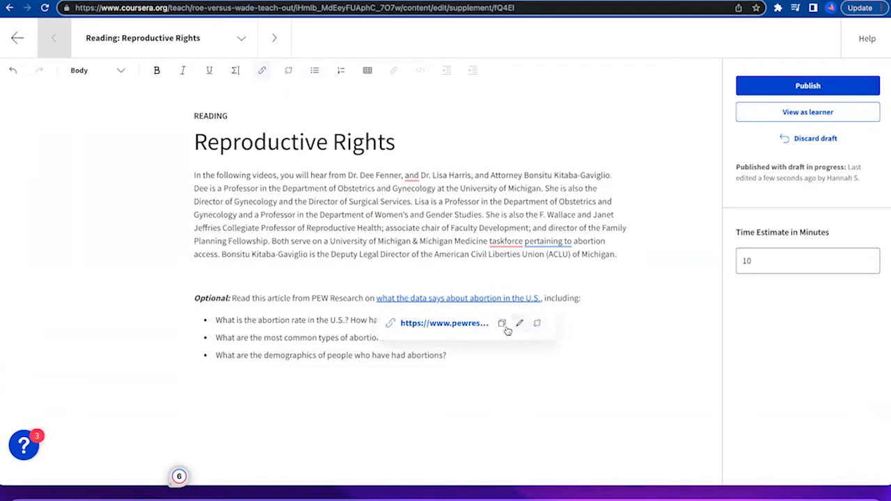
left_click(244, 1)
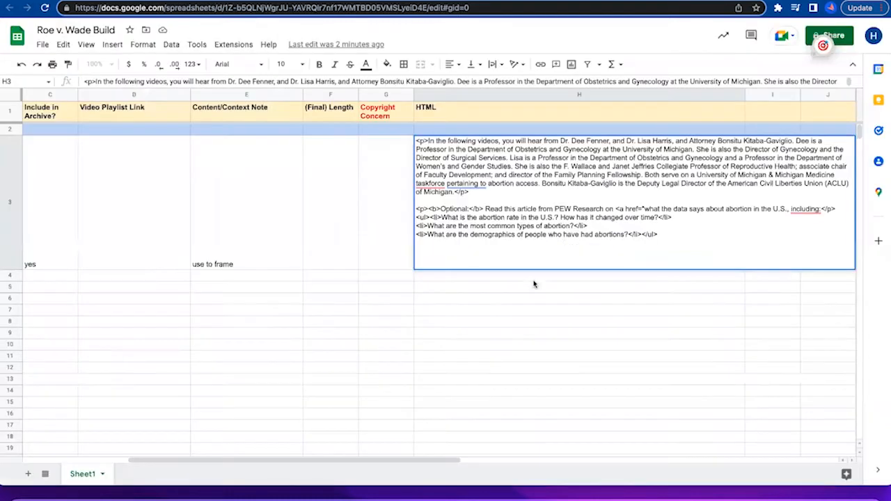
left_click(644, 209)
type("https://www.pewresearch.org/fact-tank/2022/06/24/what-the-data-says-about-abortion-in-the-u-s-2/")
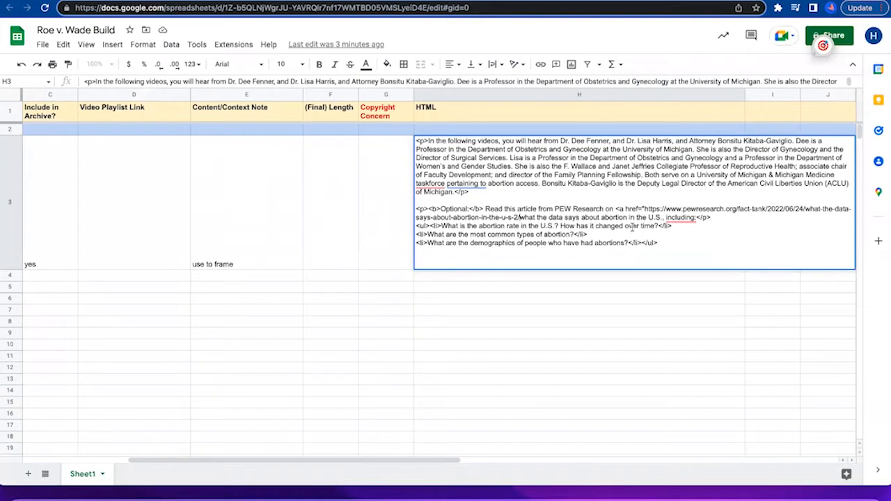
type("\"")
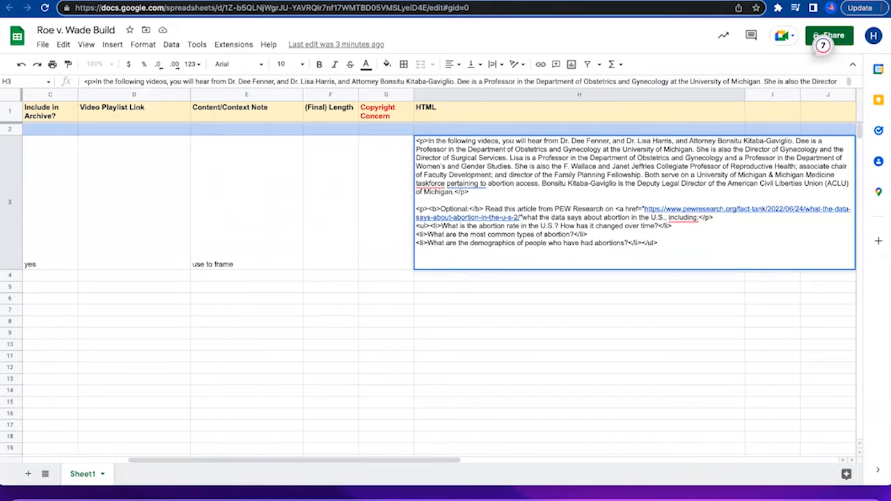
type(">")
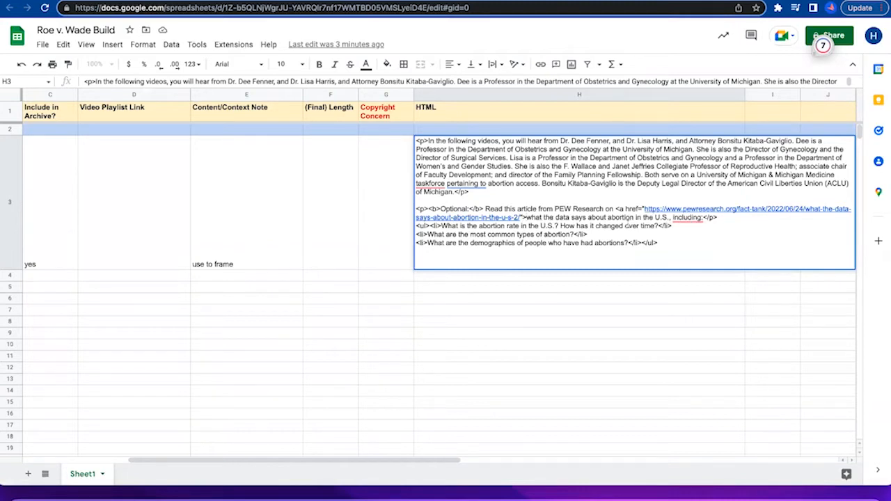
Close the PEW Research link with </a> after "U.S.", before the comma.
left_click(700, 218)
left_click(668, 218)
type(",")
type("</a>")
key("BackSpace")
type(">")
Enclose the whole bulleted list in <p> and </p> tags and commit the edit to cell H3.
type("<p.")
key("BackSpace")
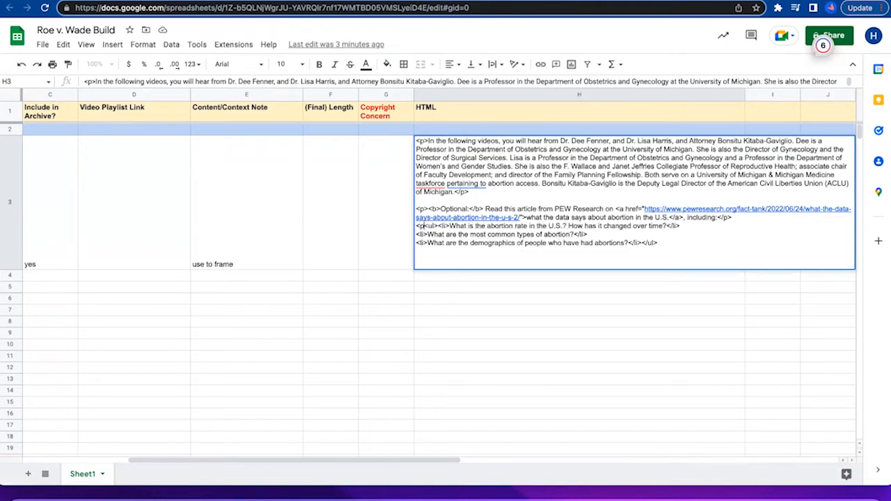
type(">")
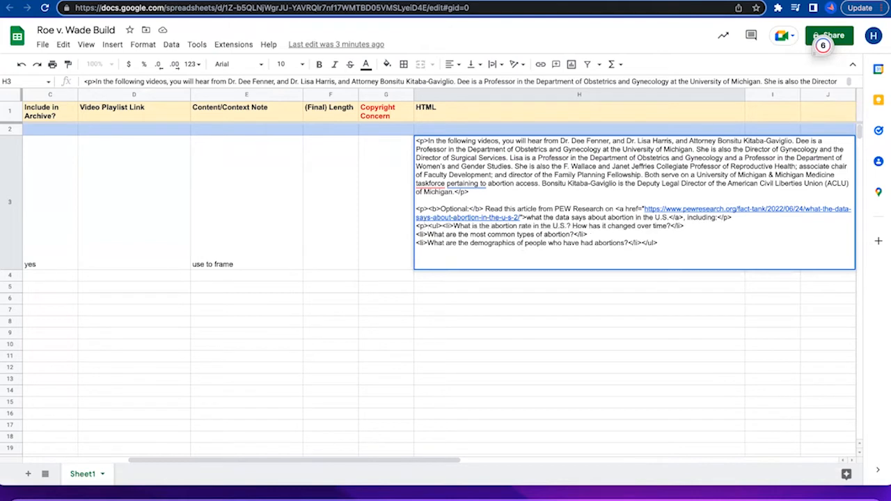
left_click(681, 241)
key("super+s")
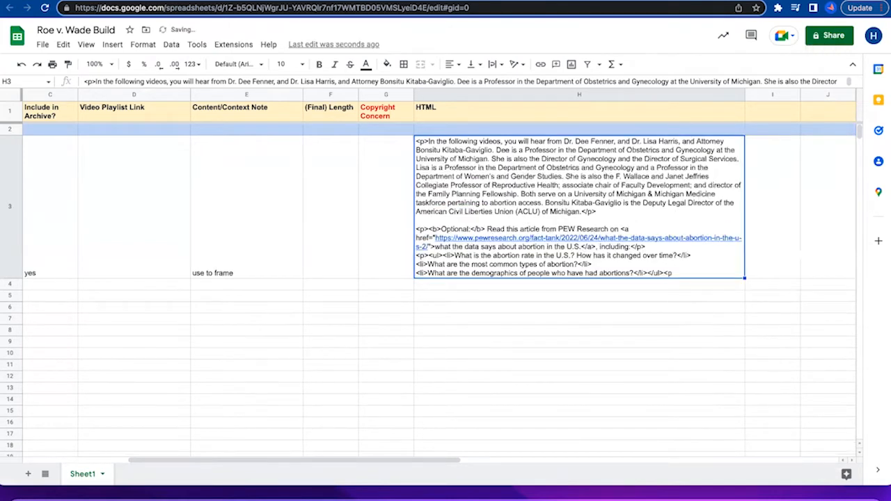
double_click(680, 271)
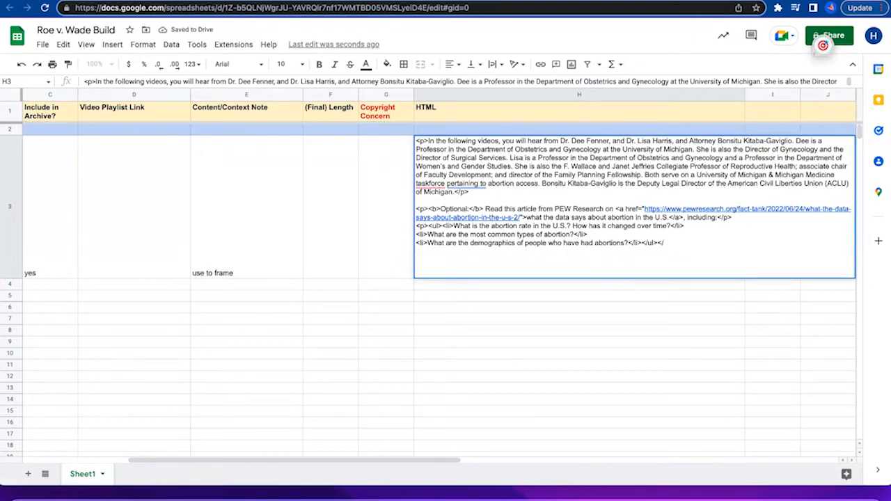
type(">")
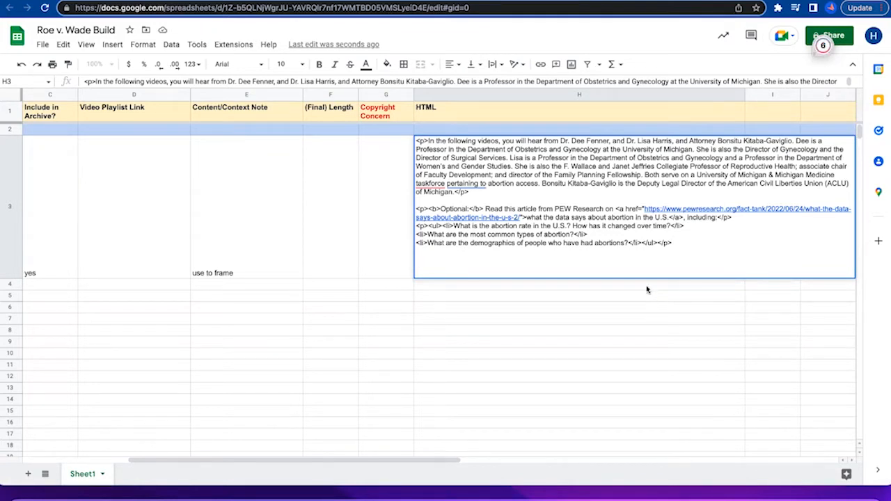
left_click(494, 307)
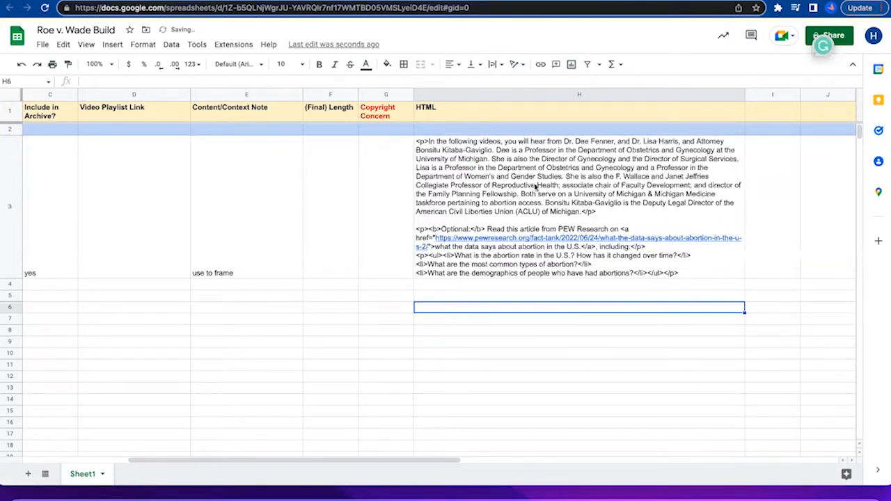
Open the Coursera item that follows the Reproductive Rights reading and copy its title into cell A4 of the build sheet.
left_click(328, 207)
scroll(328, 207, "left", 5)
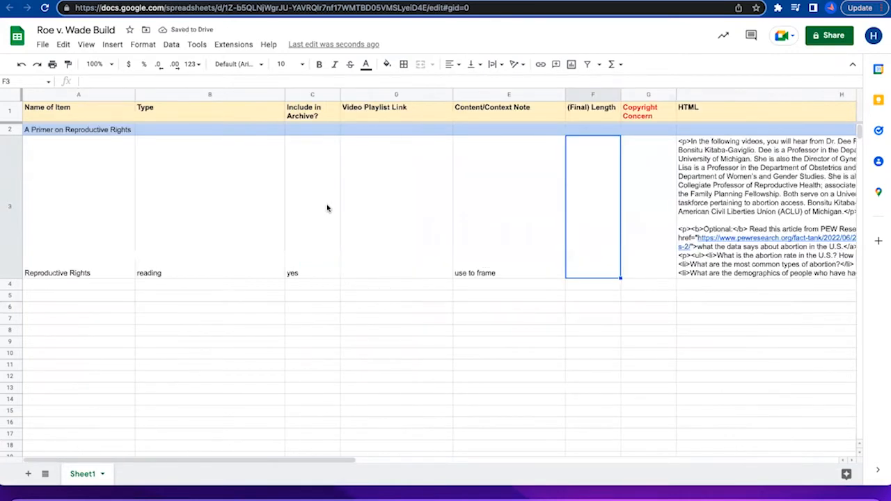
left_click(491, 343)
key("ctrl+Tab")
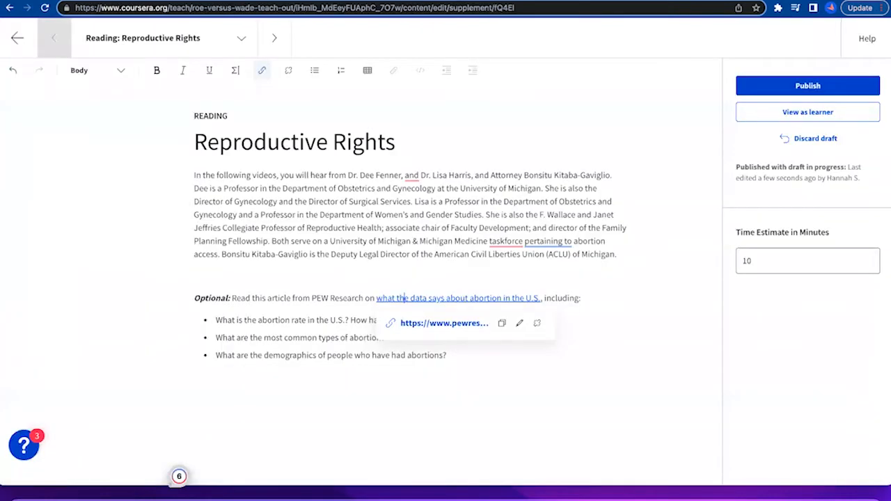
left_click(275, 50)
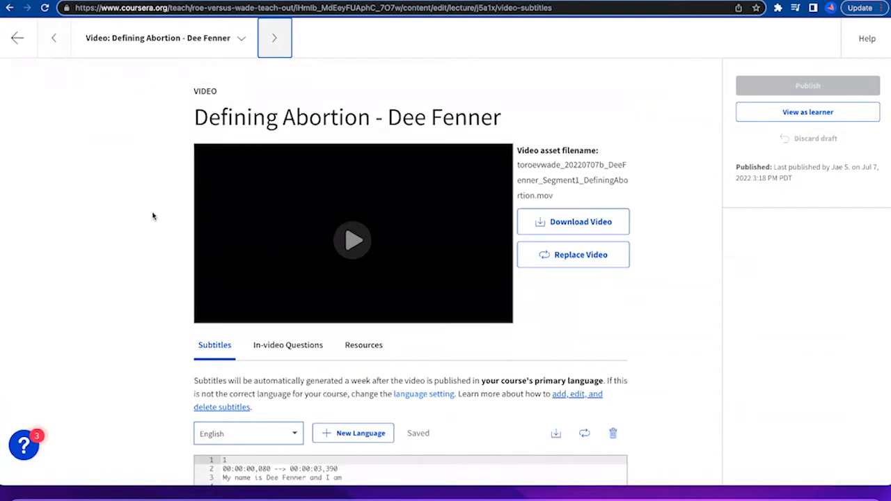
triple_click(312, 117)
key("super+c")
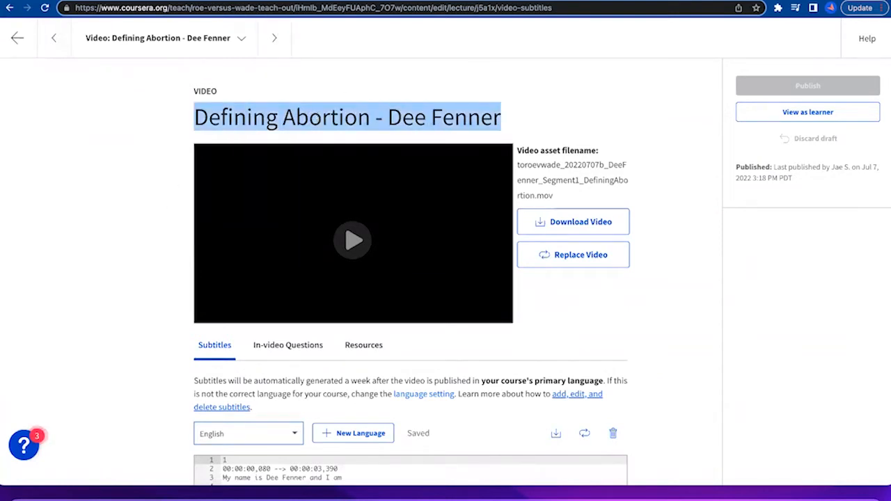
key("ctrl+Tab")
left_click(50, 285)
key("super+v")
Set row 4's Type to video and its Include in Archive? value to yes.
key("Tab")
type("video")
key("Tab")
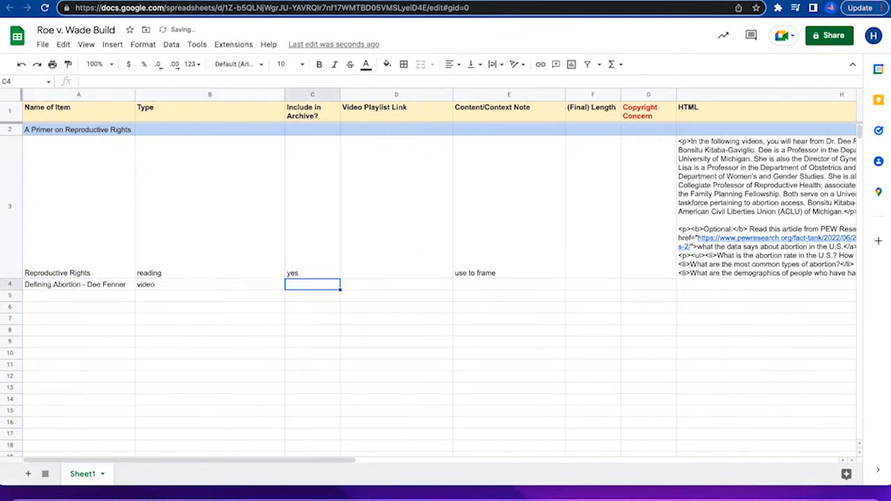
type("yes")
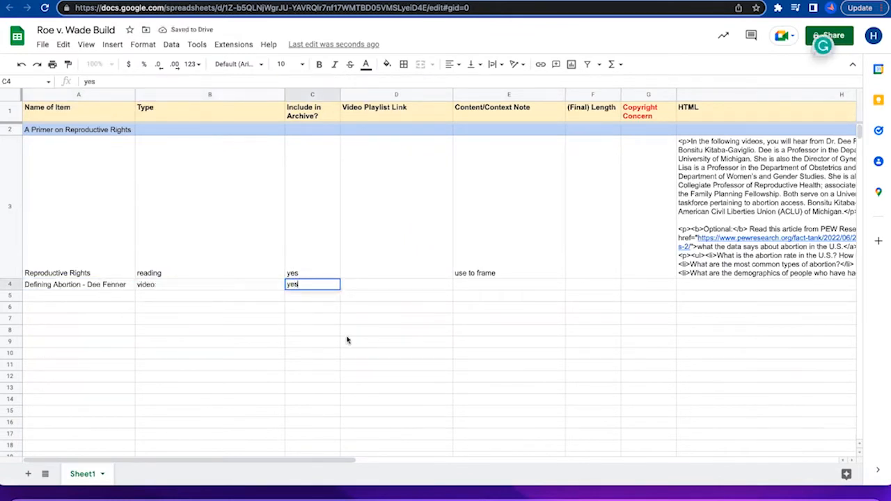
left_click(348, 331)
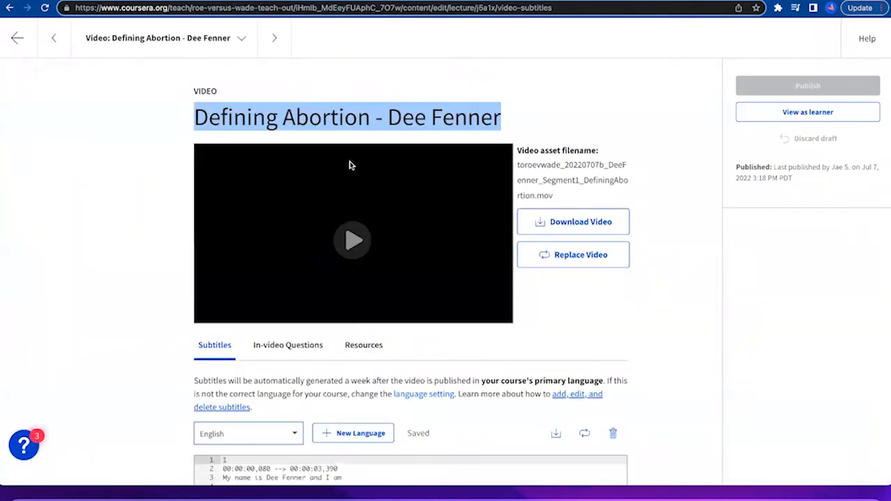
Preview the Defining Abortion video in Coursera and look for its match in the Roe v. Wade Teach-Out playlist on YouTube.
left_click(378, 94)
left_click(352, 241)
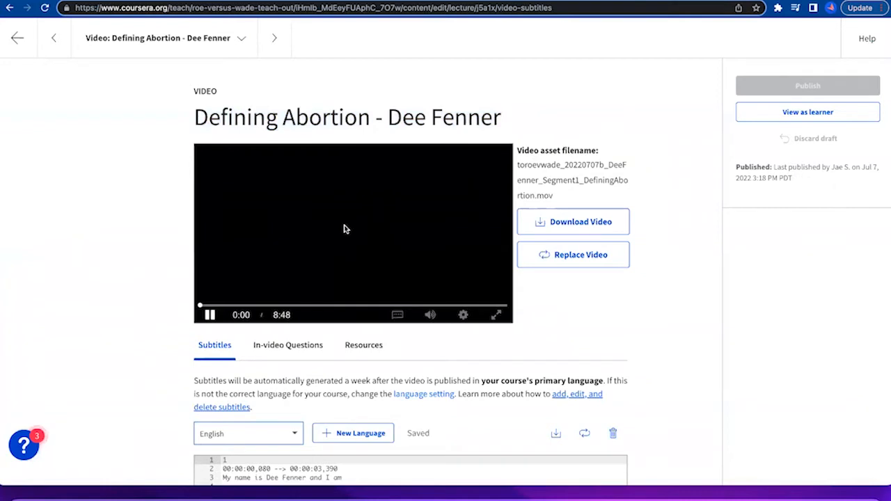
left_click(353, 232)
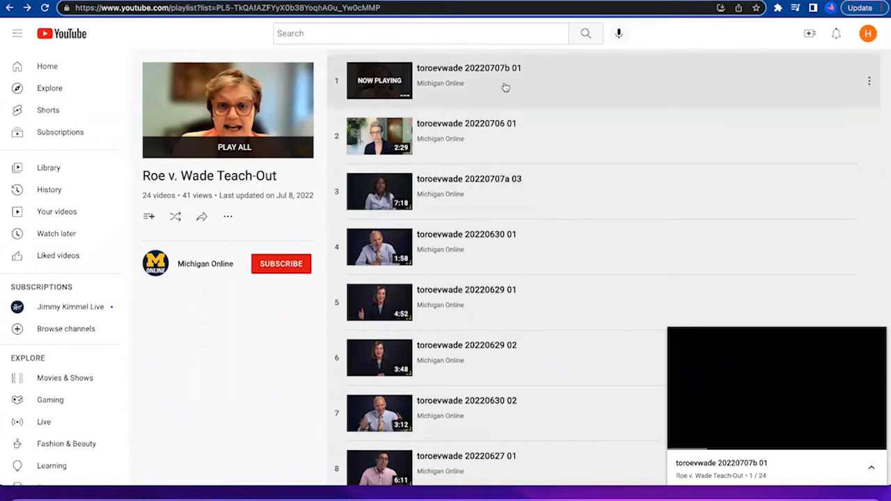
scroll(551, 329, "down", 13)
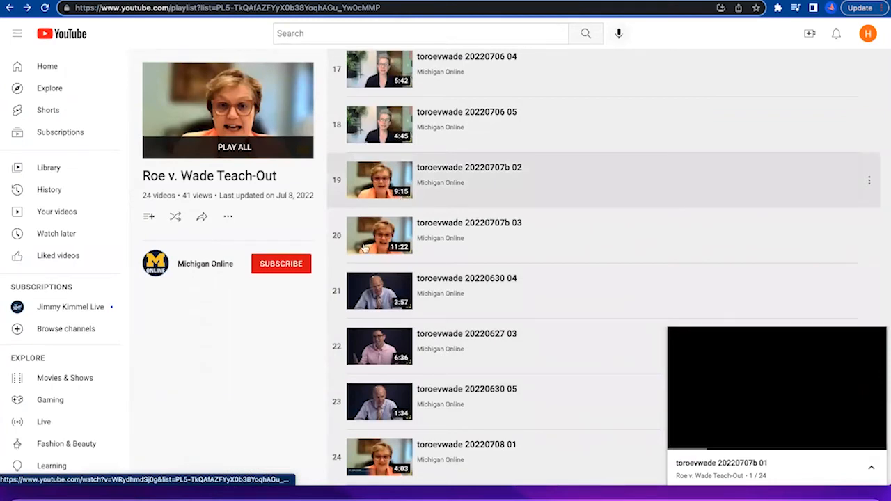
scroll(488, 216, "up", 12)
scroll(509, 224, "up", 2)
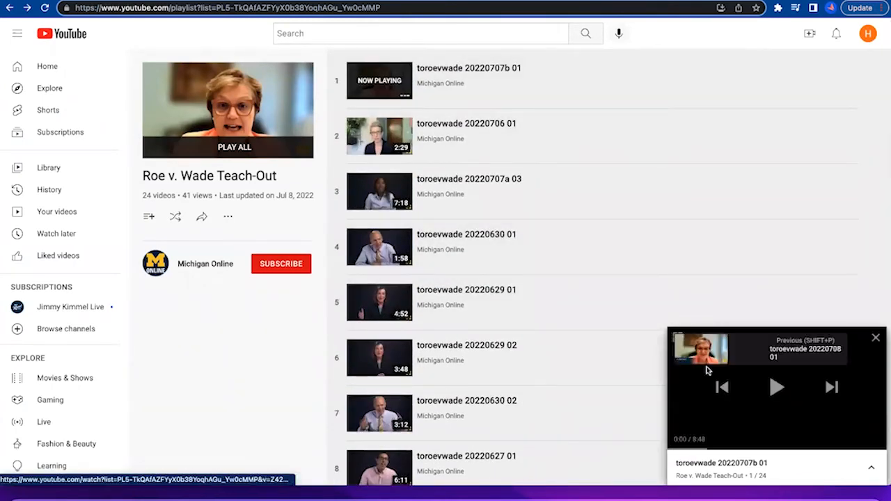
Open the YouTube video toroevwade 20220707b 01 and copy its share link into the Video Playlist Link cell D4.
left_click(681, 341)
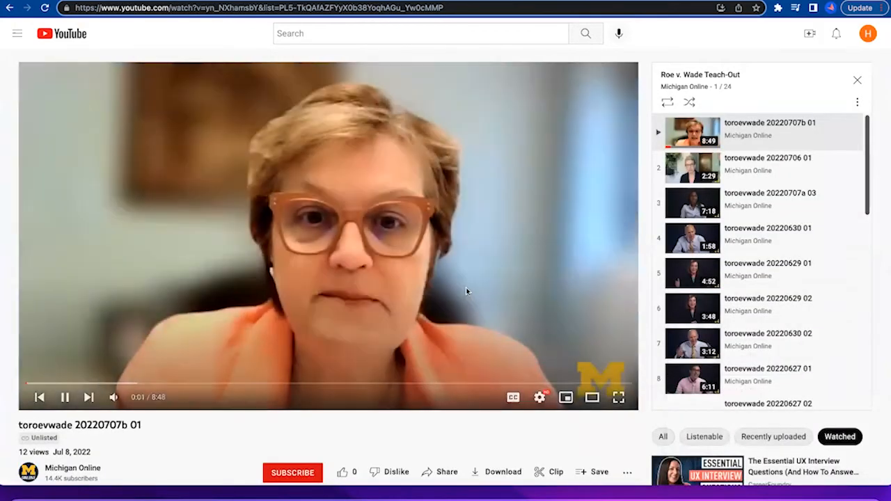
left_click(444, 472)
left_click(549, 272)
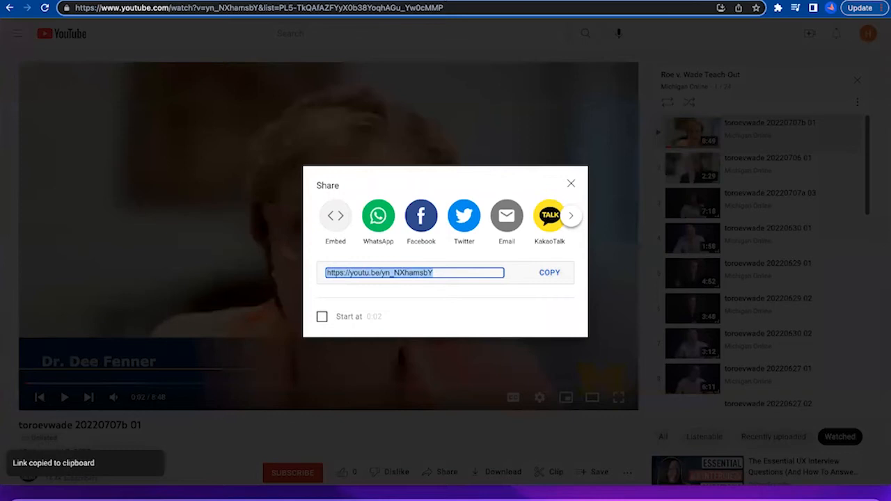
key("ctrl+Tab")
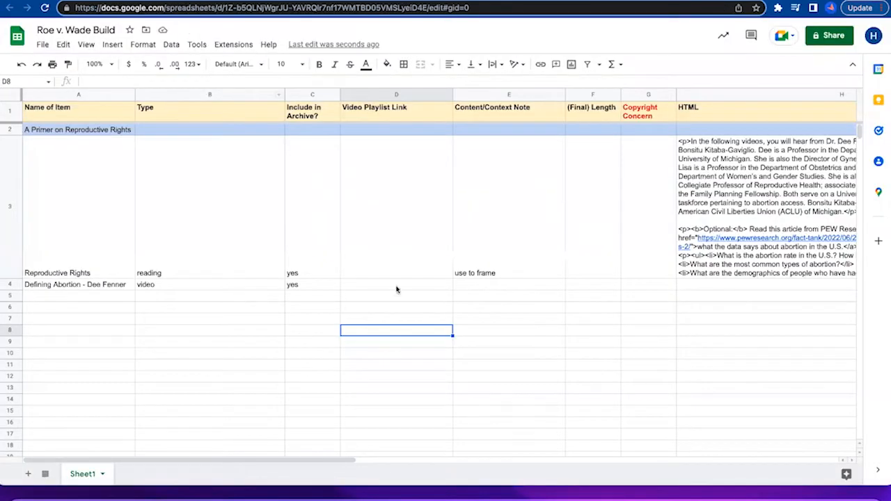
left_click(396, 286)
key("ctrl+v")
left_click(378, 343)
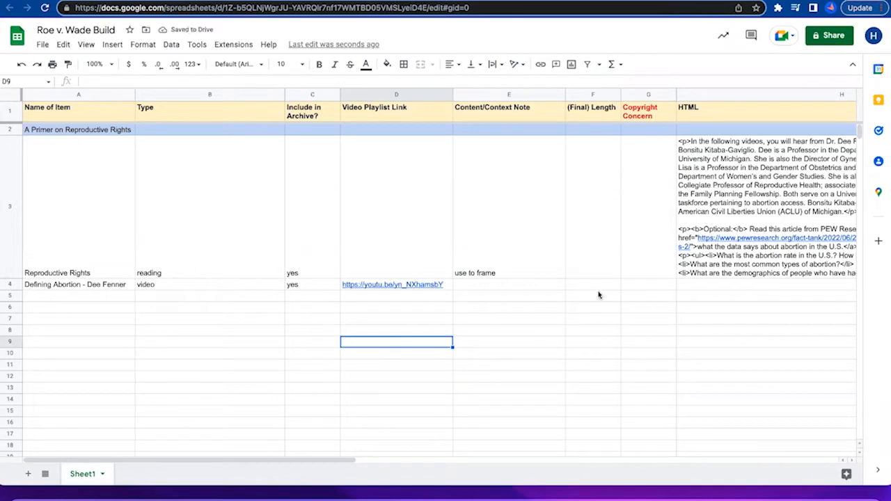
Check the video's length on YouTube and enter 9 as the (Final) Length in cell F4.
key("ctrl+Tab")
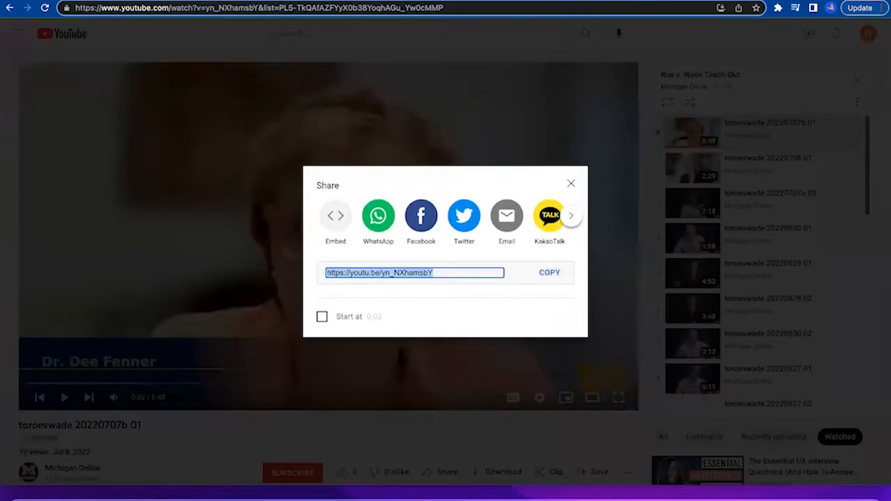
left_click(497, 113)
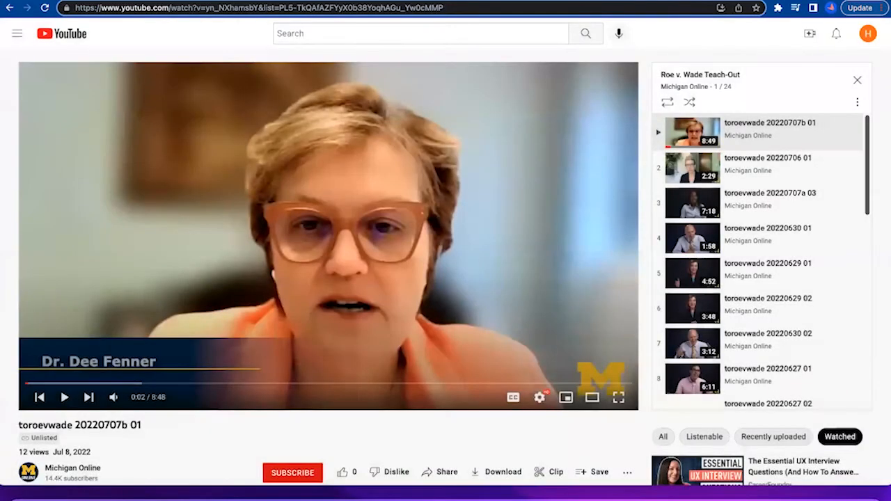
key("ctrl+Tab")
left_click(586, 284)
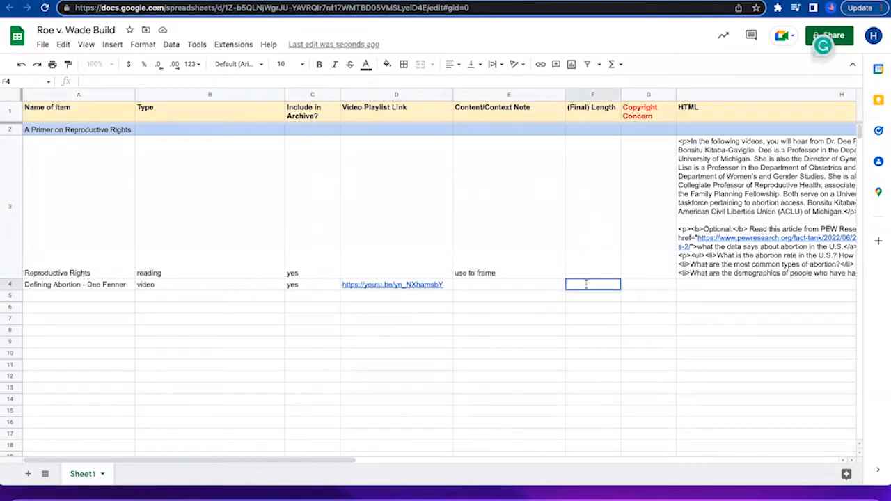
left_click(516, 287)
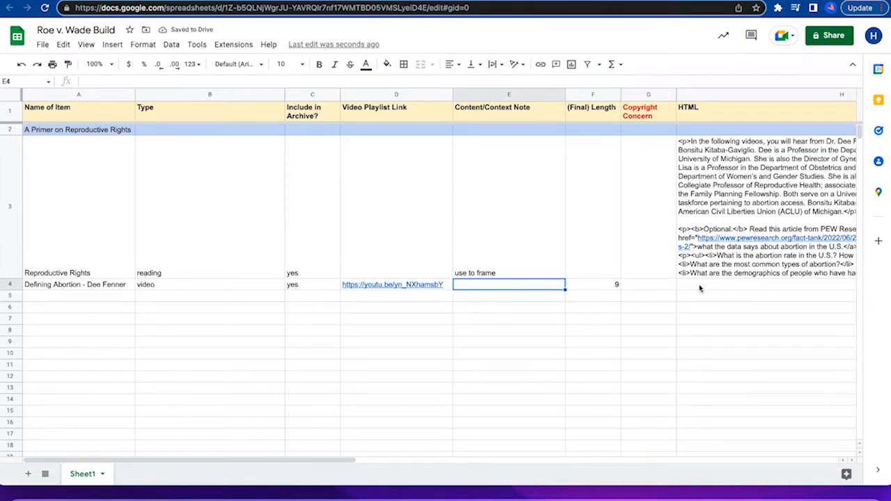
Move the HTML text from cell H3 to cell H4 in the Defining Abortion row.
left_click(700, 287)
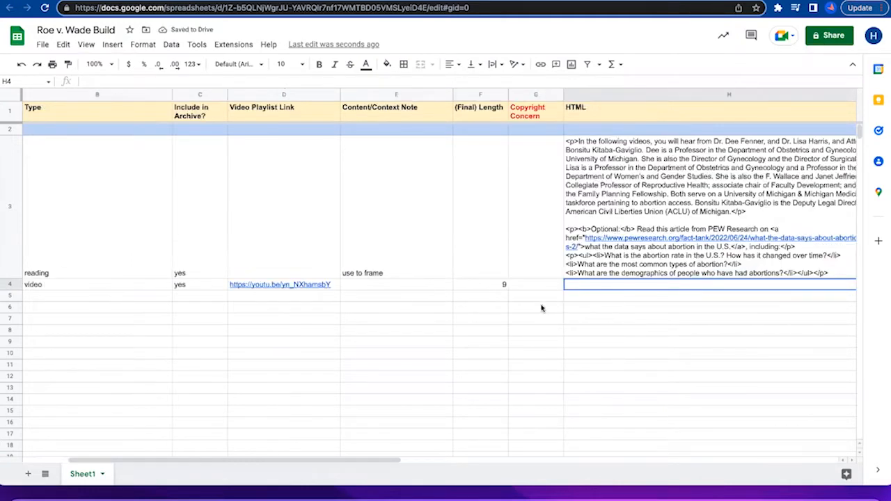
scroll(537, 309, "left", 2)
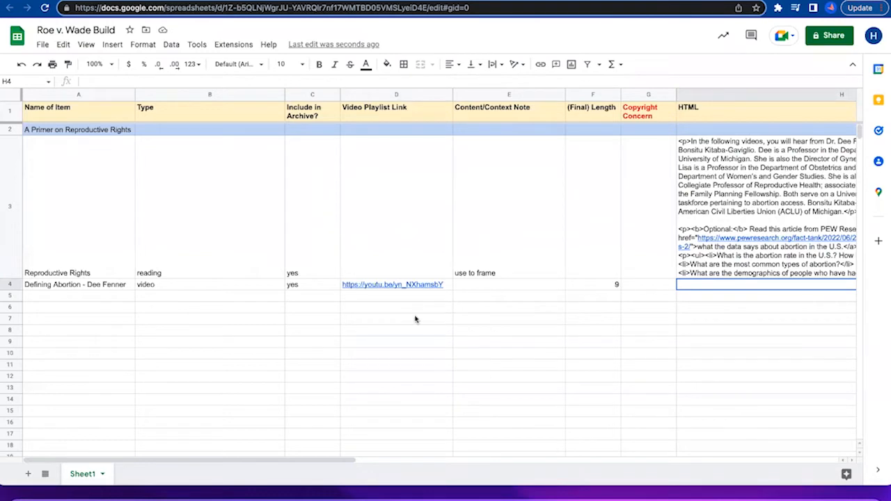
scroll(639, 327, "right", 3)
left_click(462, 210)
key("ctrl+c")
left_click(380, 309)
left_click(477, 287)
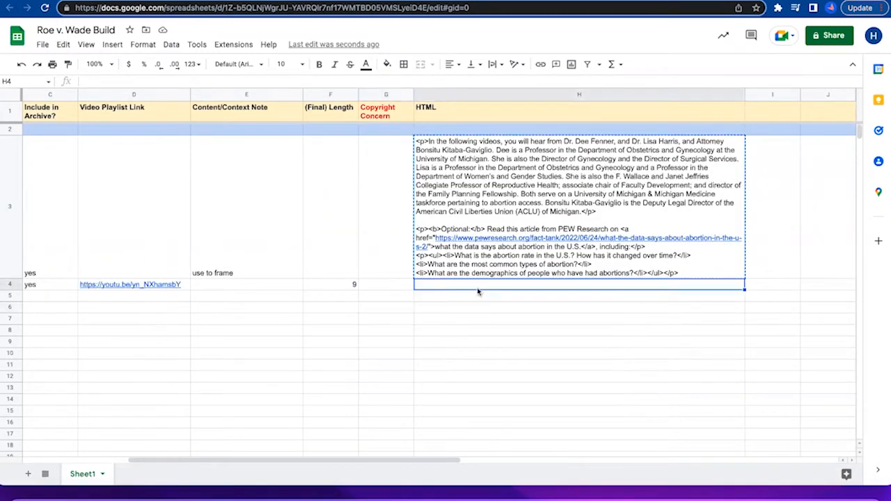
double_click(478, 287)
key("ctrl+v")
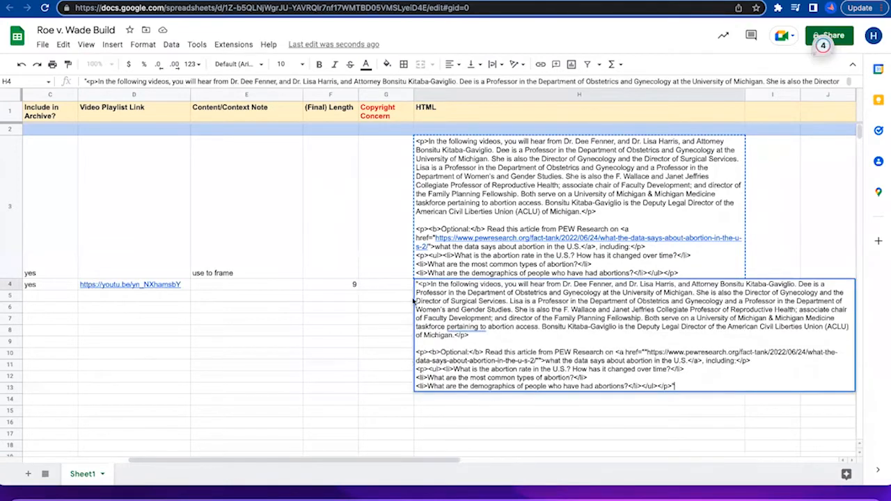
left_click(487, 192)
key("Delete")
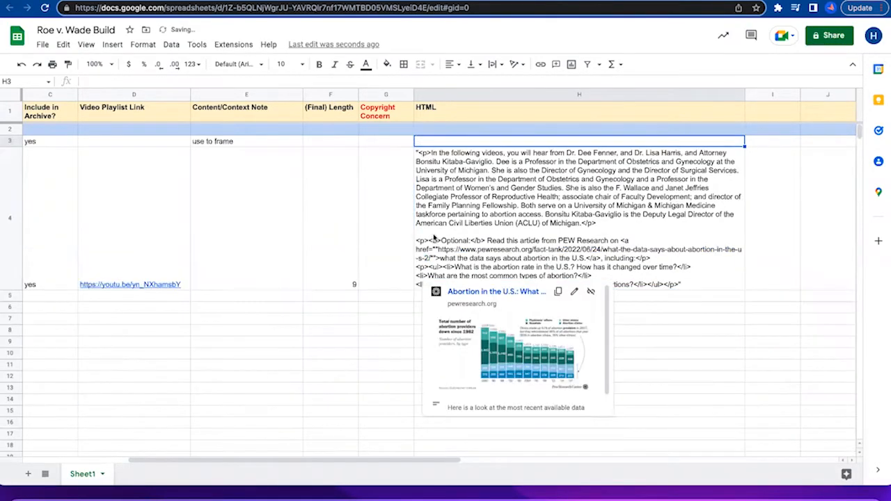
Remove the quotation marks enclosing the whole HTML text at its start and end in cell H4.
left_click(435, 238)
scroll(378, 257, "left", 5)
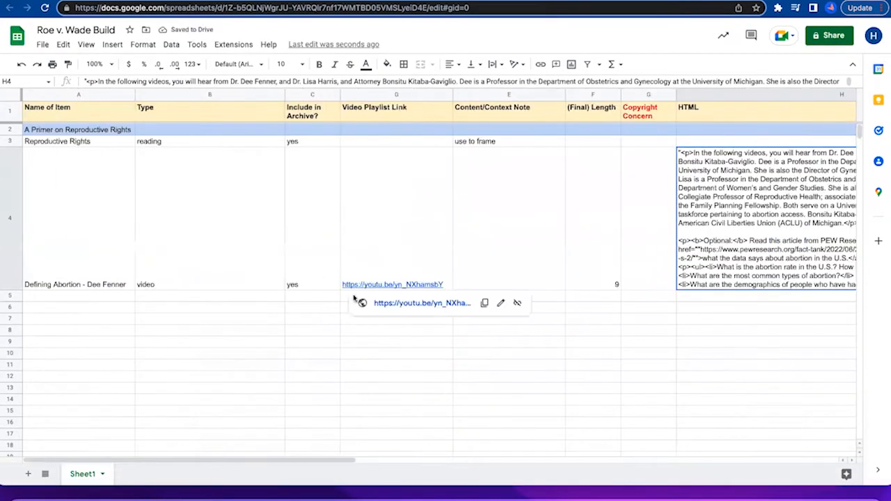
double_click(692, 182)
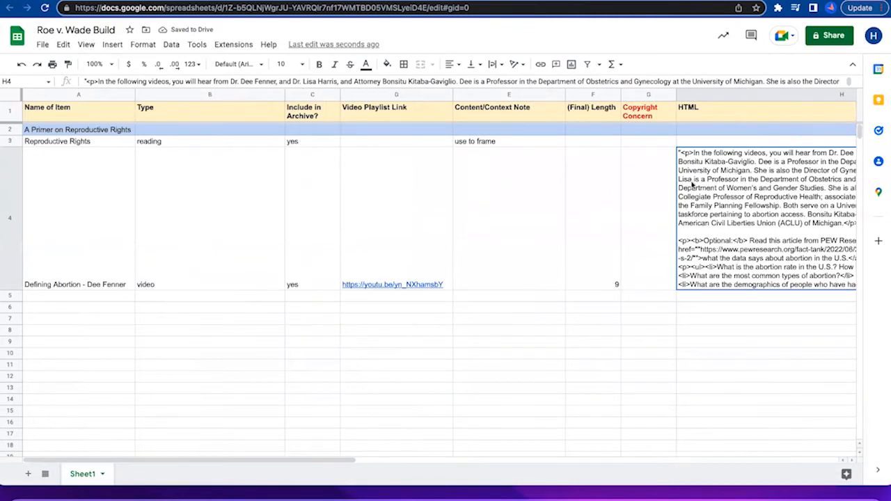
left_click(417, 152)
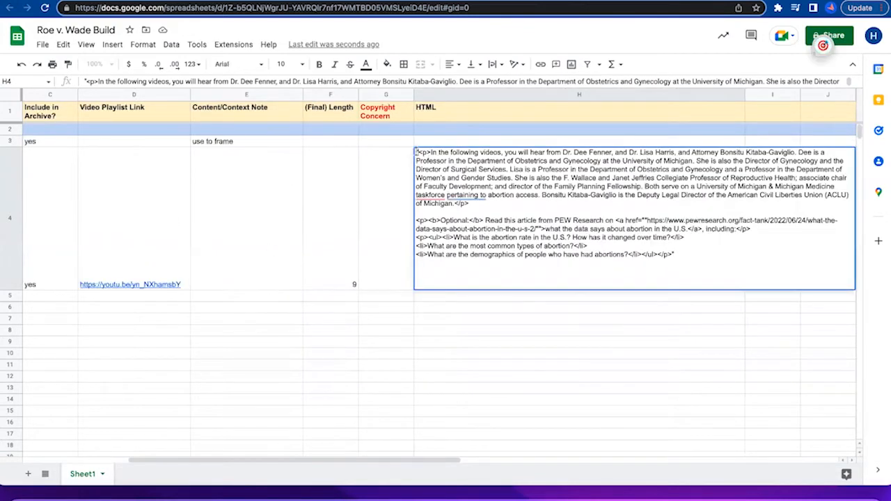
key("Delete")
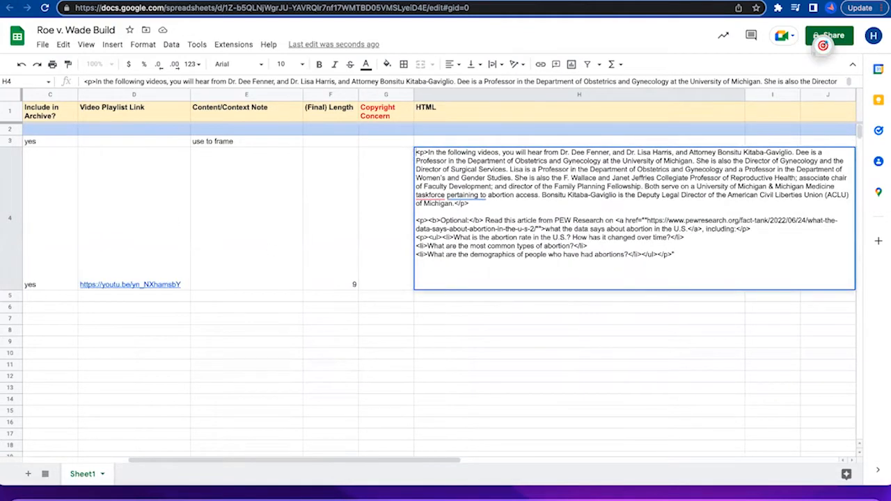
left_click(697, 254)
left_click(296, 288)
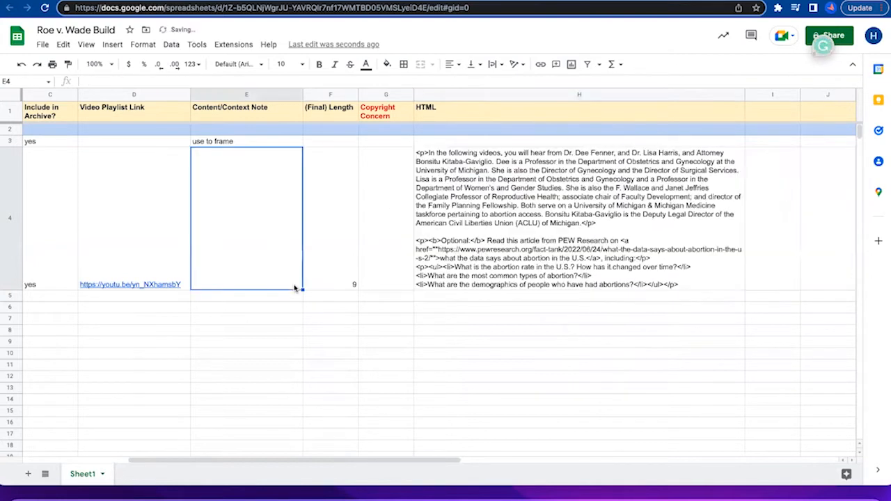
Review the entries in rows 3 and 4 across all columns, including the reading row's type, context note and HTML cell.
scroll(575, 325, "left", 5)
scroll(574, 325, "down", 3)
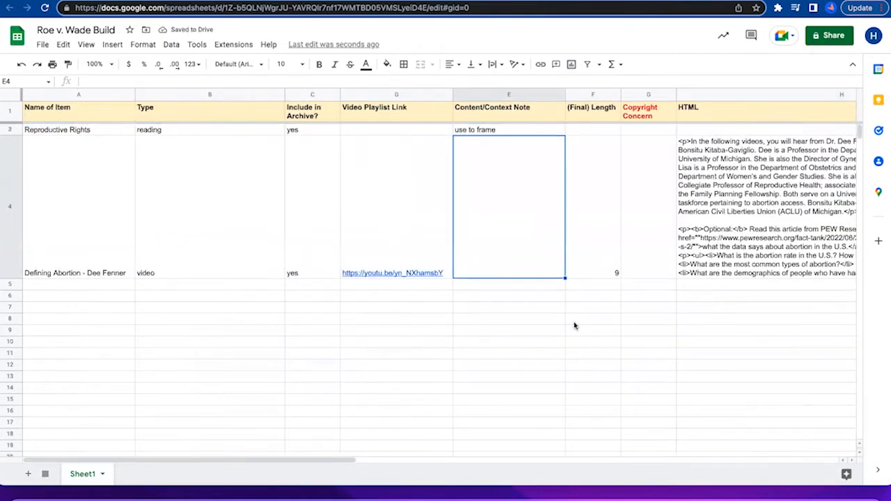
scroll(575, 325, "up", 3)
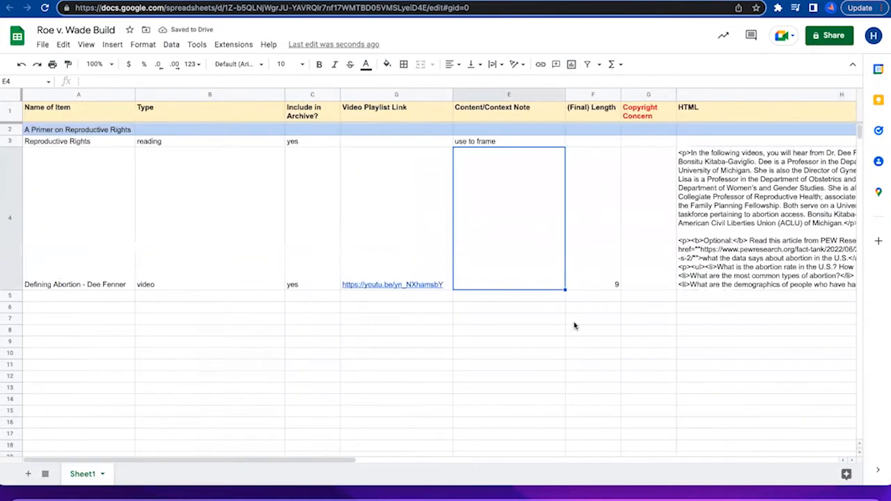
left_click(518, 320)
scroll(721, 194, "right", 2)
scroll(721, 195, "left", 2)
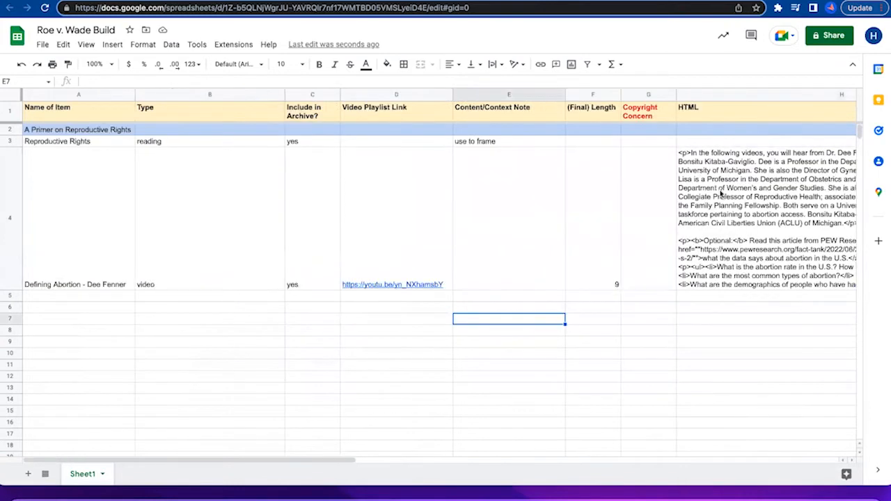
scroll(721, 194, "right", 10)
scroll(721, 194, "left", 5)
scroll(721, 195, "left", 5)
left_click(193, 147)
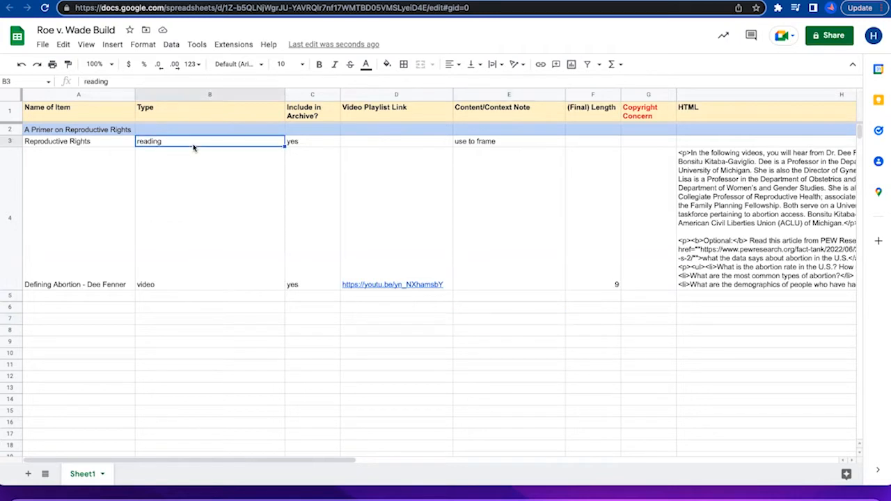
scroll(557, 142, "right", 3)
left_click(600, 142)
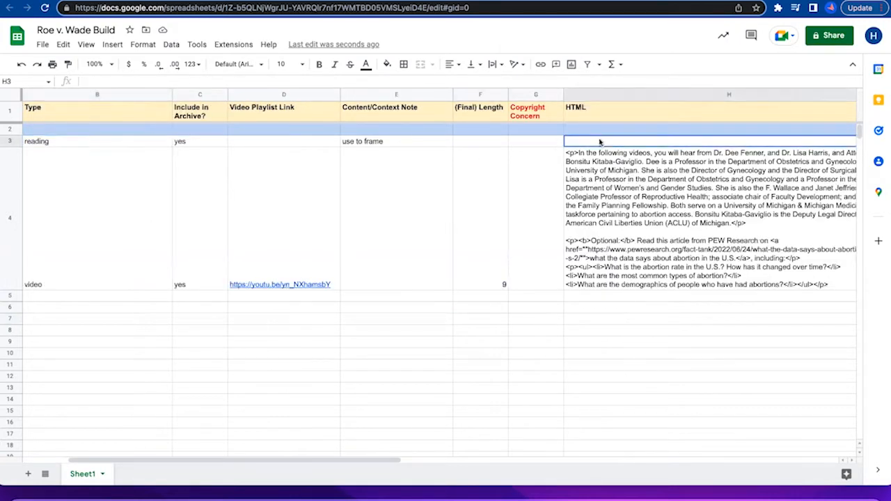
left_click(387, 143)
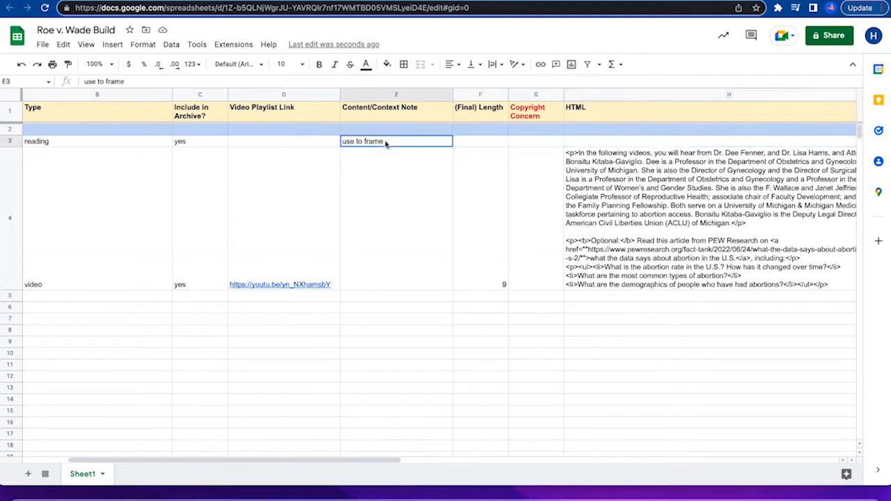
Extend the Content/Context Note in cell E3 to read "use to frame next three videos".
double_click(407, 141)
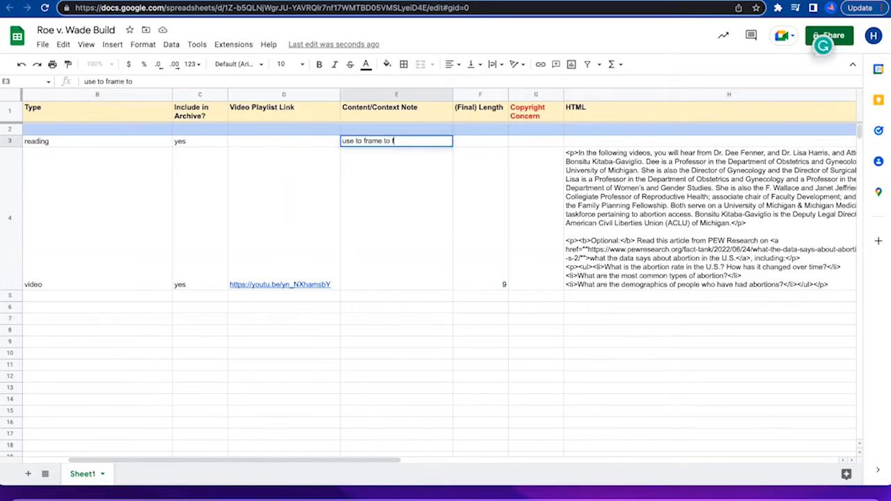
type("t")
key("BackSpace")
type("nm")
type("xt three")
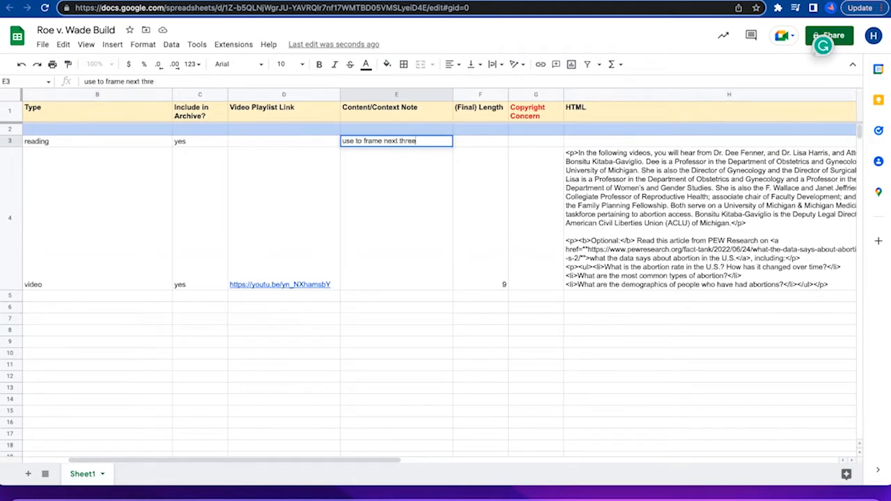
type(" videos")
left_click(670, 165)
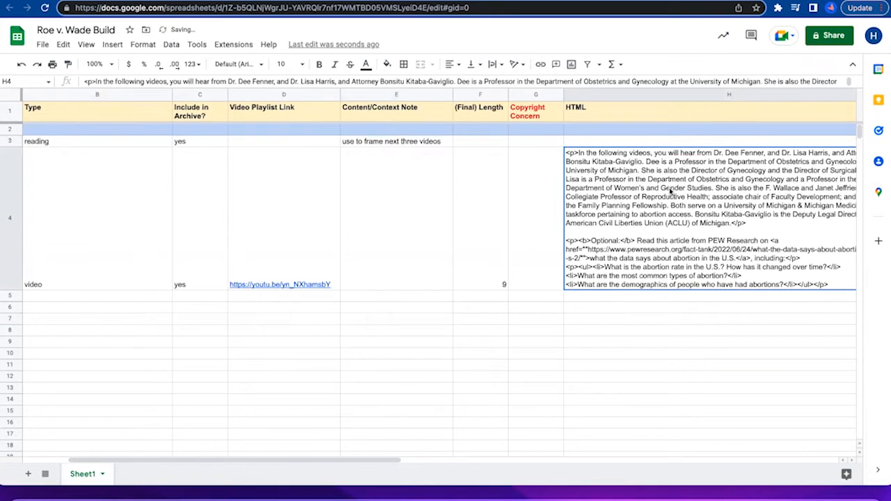
double_click(669, 187)
left_click(499, 353)
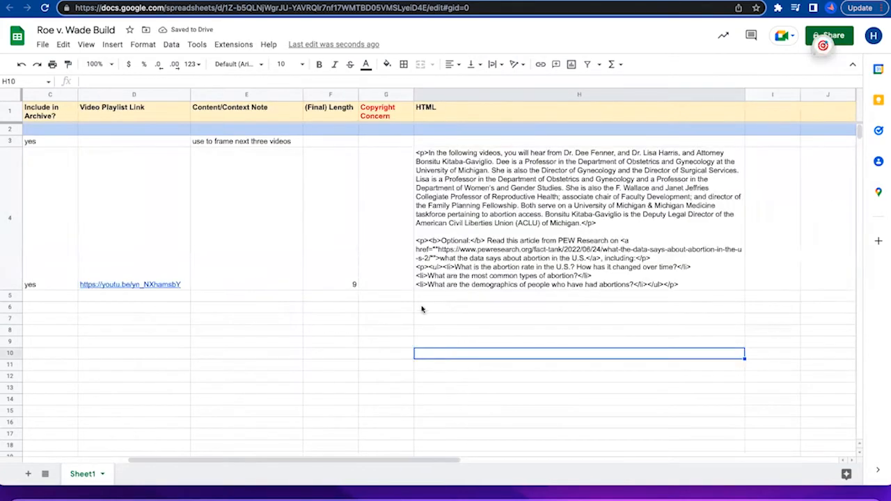
left_click(440, 298)
left_click(446, 310)
left_click(447, 319)
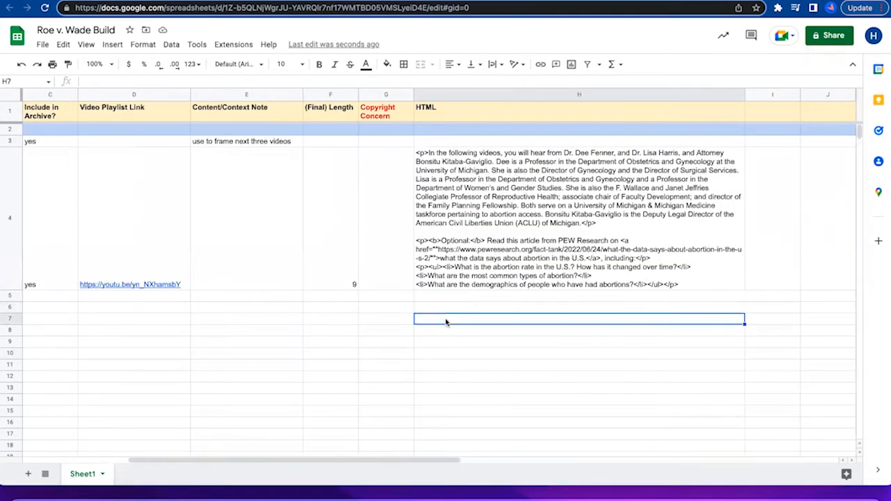
Shorten the Content/Context Note in cell E3 to "use to frame".
left_click(259, 144)
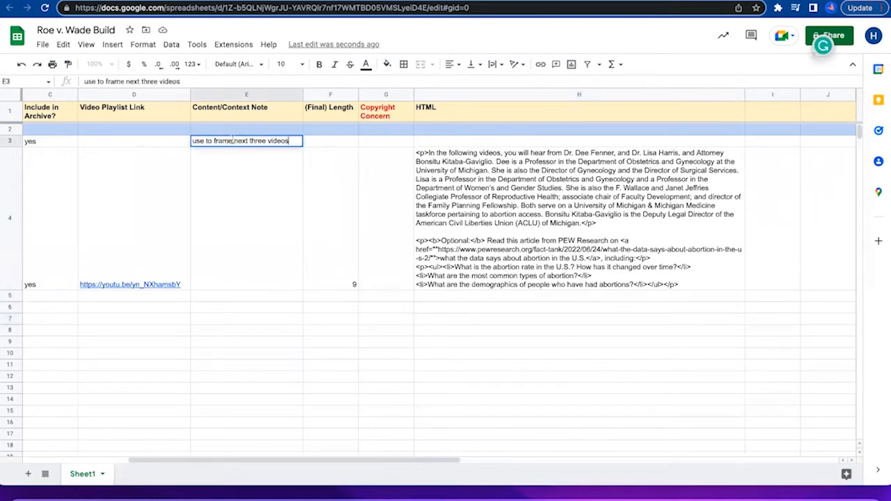
left_click_drag(232, 141, 294, 147)
key("BackSpace")
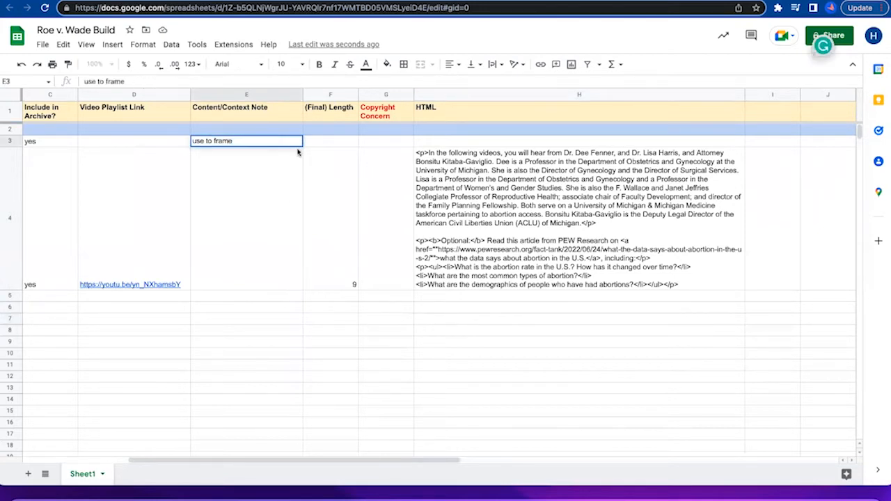
left_click(324, 367)
Switch to Coursera and open the discussion prompt "What laws exist in your country or region?" from the course content list.
scroll(342, 332, "left", 5)
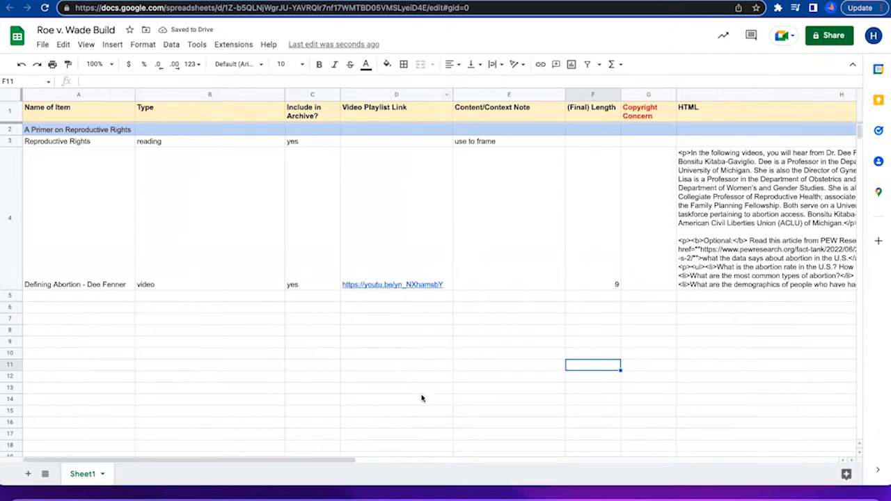
left_click(491, 2)
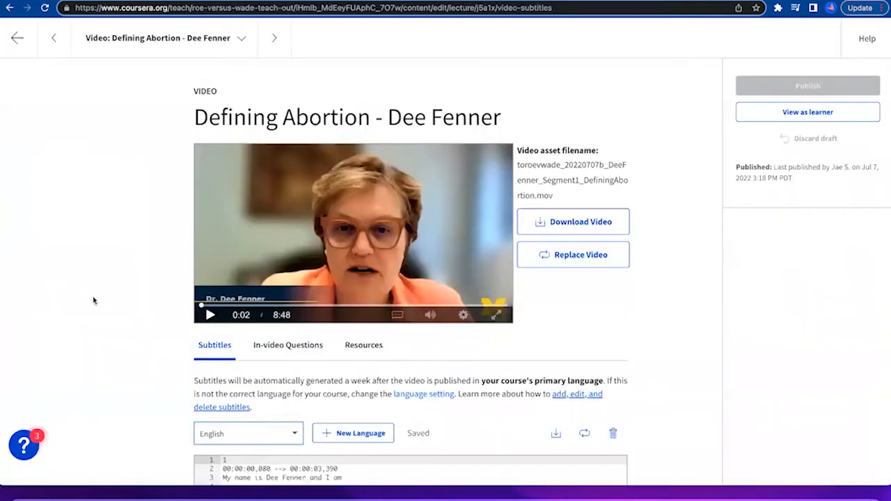
left_click(17, 39)
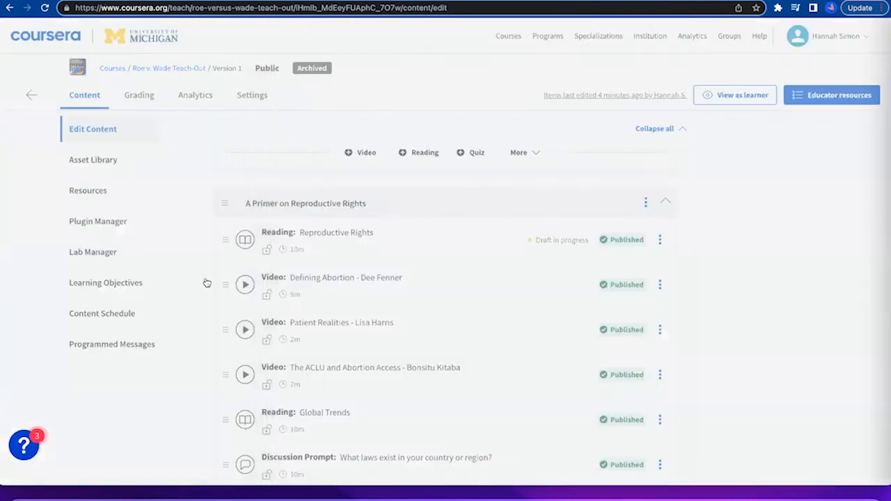
scroll(330, 367, "down", 3)
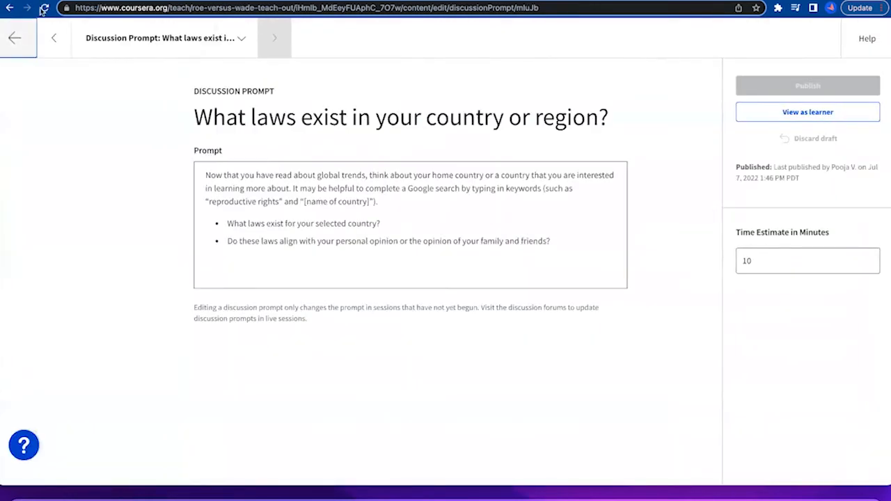
Copy the discussion prompt's title from Coursera into cell A5 of the Google Sheets build document.
triple_click(381, 118)
key("super+c")
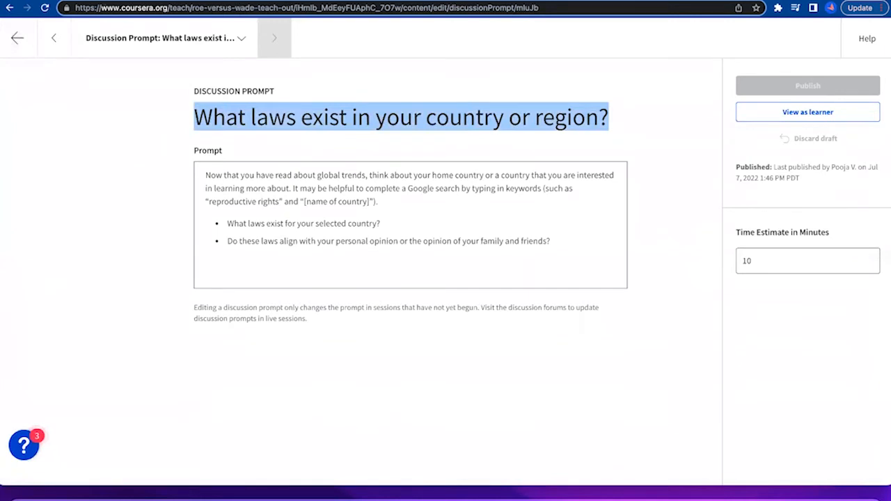
key("ctrl+shift+Tab")
left_click(75, 288)
left_click(73, 296)
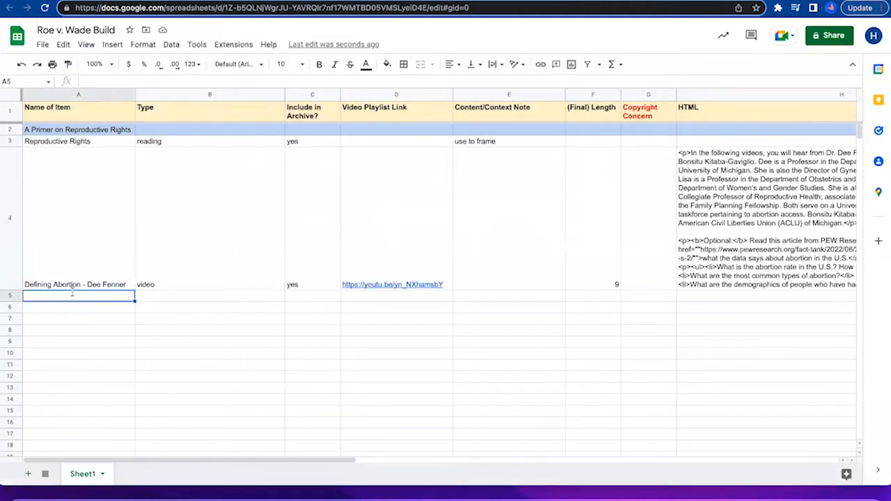
double_click(76, 296)
key("super+v")
Enter discussion as the Type and no under Include in Archive? for the item in row 5.
left_click(204, 297)
type("discussion")
key("Tab")
type("no")
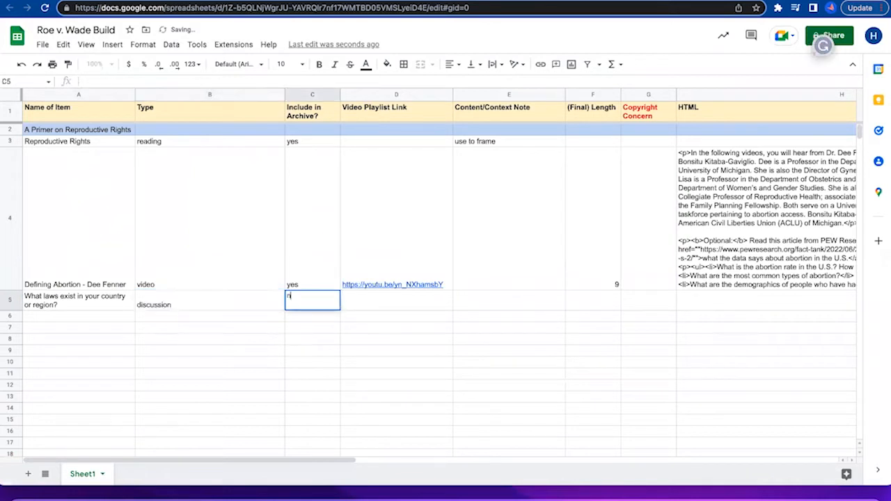
left_click(371, 305)
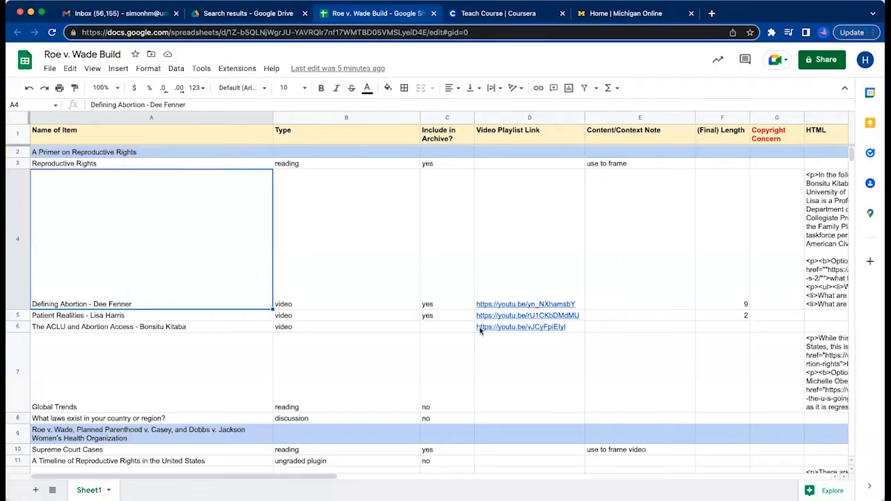
Review the completed build sheet down to its last item, checking item names, types, archive decisions, video links and lengths.
mouse_move(480, 330)
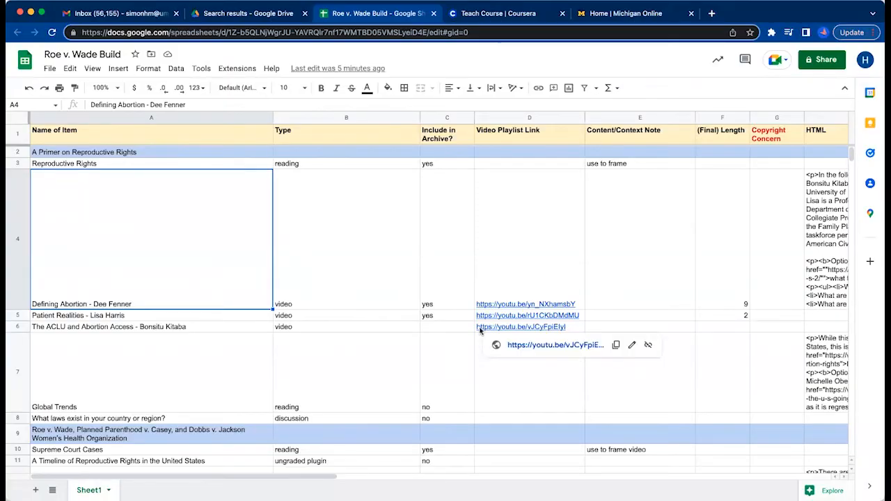
scroll(480, 331, "down", 2)
scroll(480, 331, "down", 3)
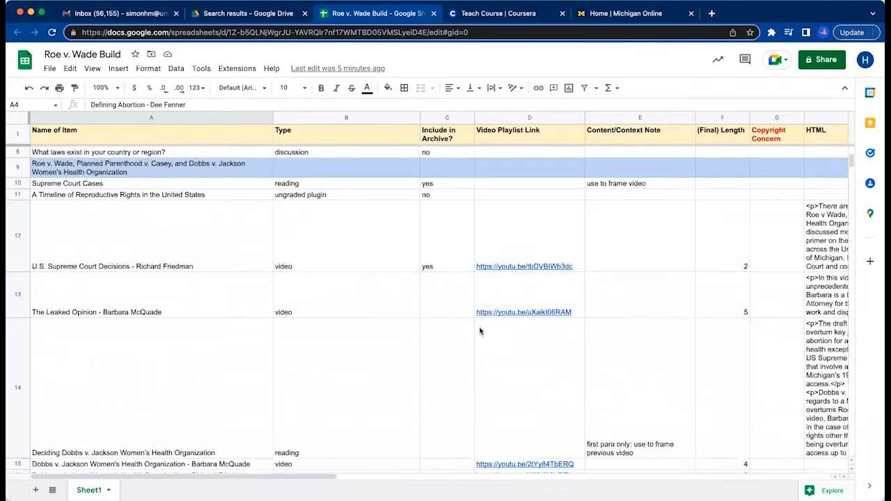
scroll(479, 331, "down", 5)
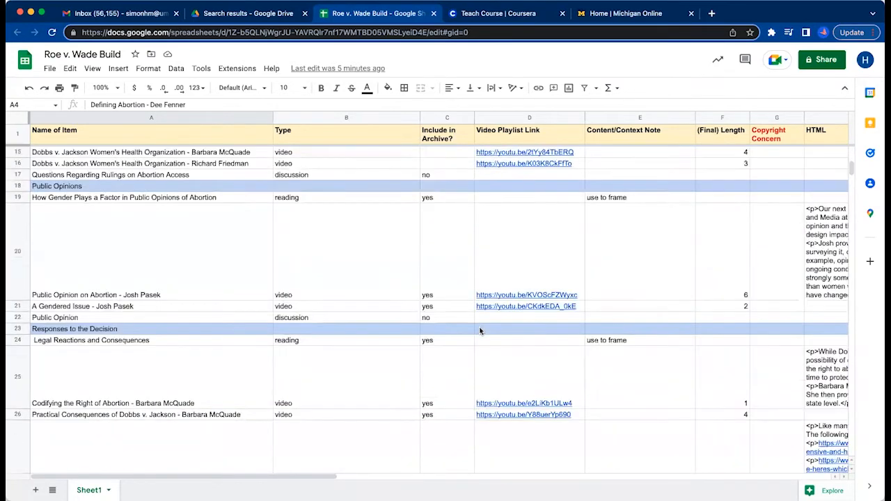
scroll(479, 331, "down", 10)
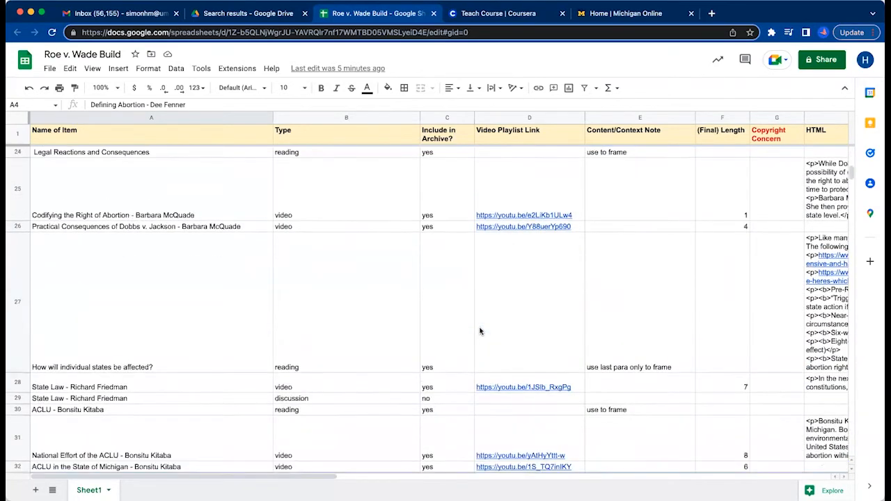
scroll(480, 331, "down", 2)
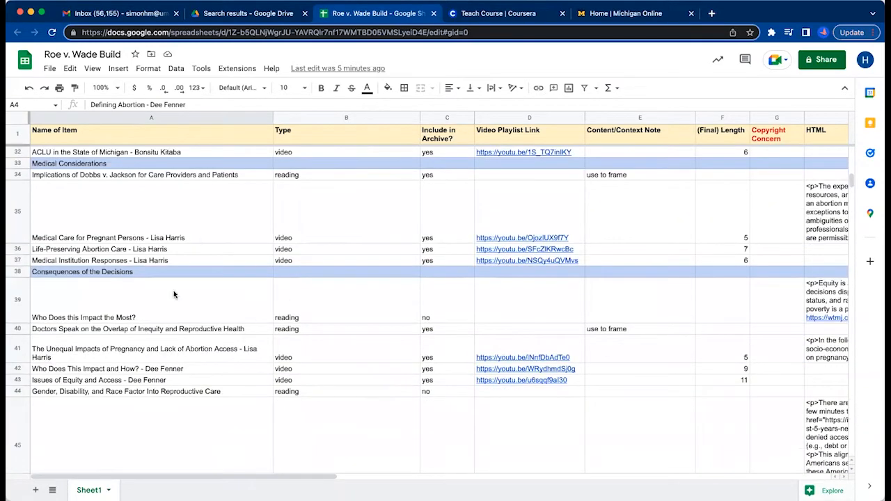
scroll(173, 290, "up", 2)
scroll(173, 290, "down", 3)
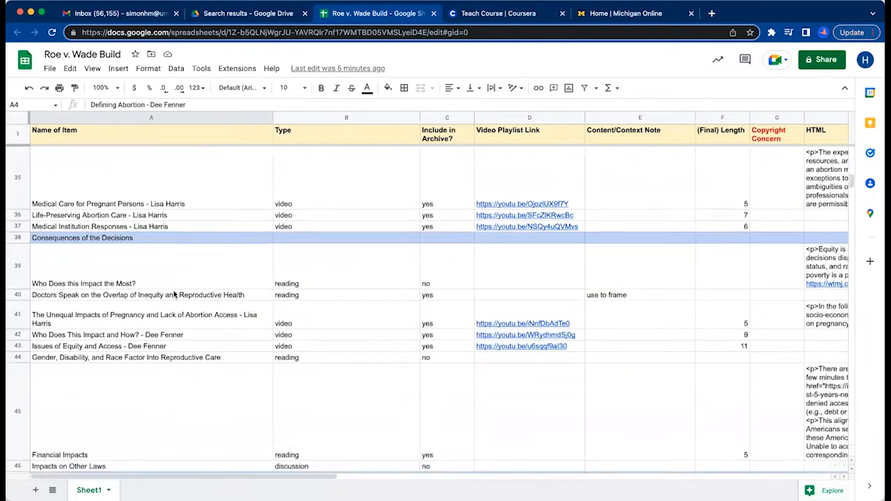
scroll(175, 293, "down", 5)
scroll(175, 294, "up", 2)
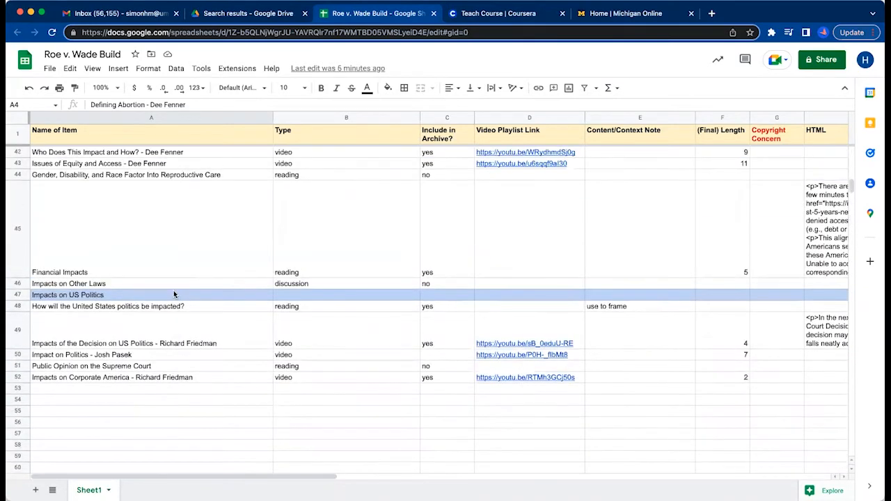
Review the HTML column's tagged text and the matching context notes, working back up toward the sheet's first sections.
scroll(174, 294, "up", 2)
scroll(174, 293, "right", 4)
scroll(174, 294, "right", 2)
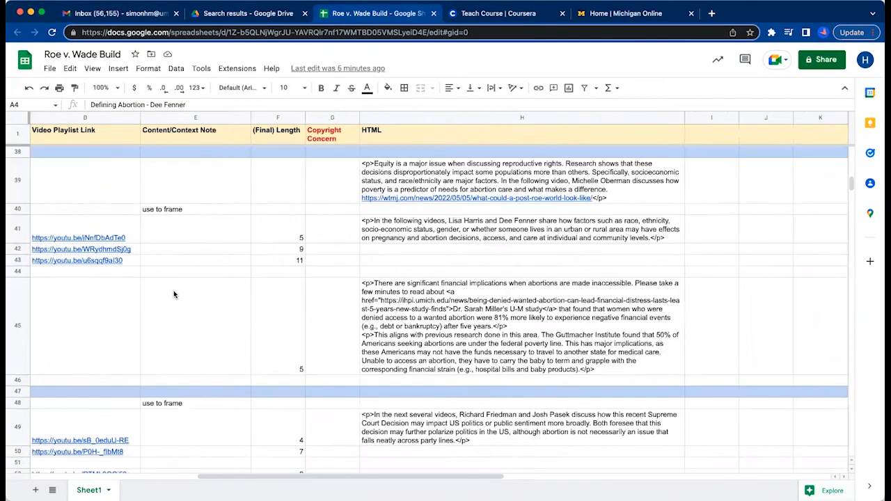
scroll(174, 294, "up", 3)
scroll(174, 294, "up", 5)
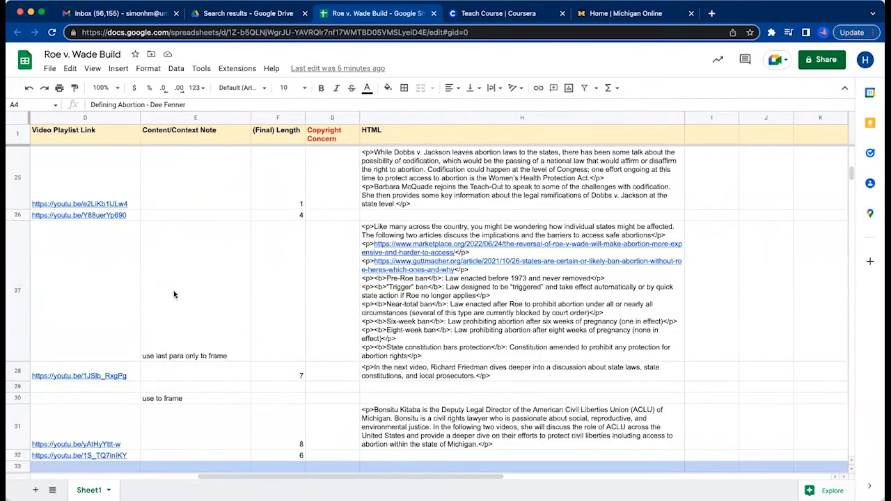
scroll(173, 291, "right", 1)
scroll(173, 290, "up", 8)
scroll(173, 294, "left", 4)
scroll(174, 294, "up", 1)
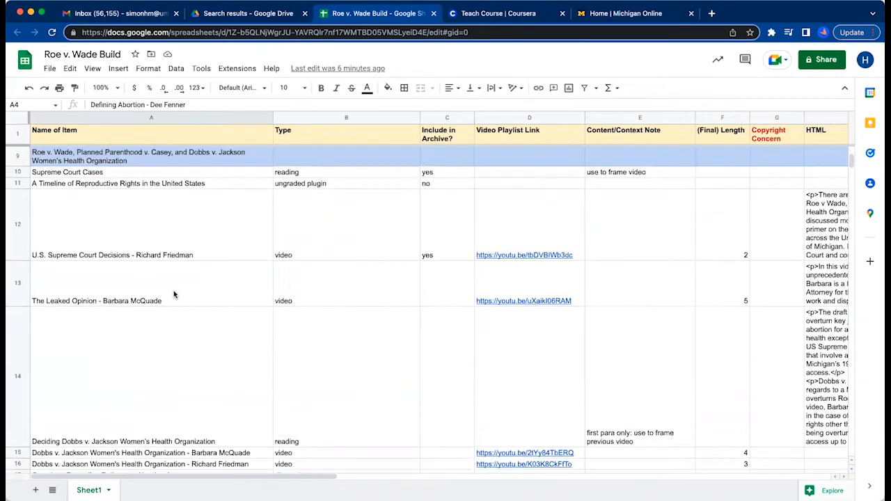
Examine the Content/Context Note column and the HTML in cell H12 for the Supreme Court Cases reading and its video row.
scroll(173, 294, "up", 4)
scroll(175, 295, "down", 3)
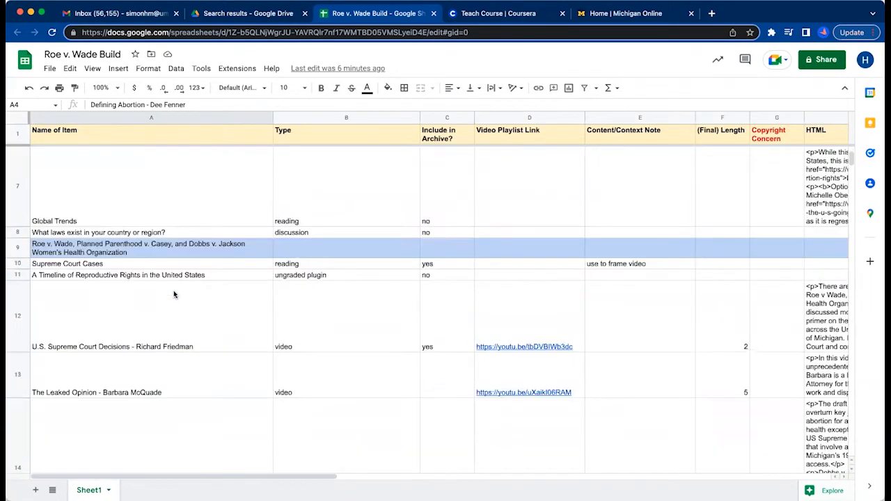
scroll(174, 295, "down", 1)
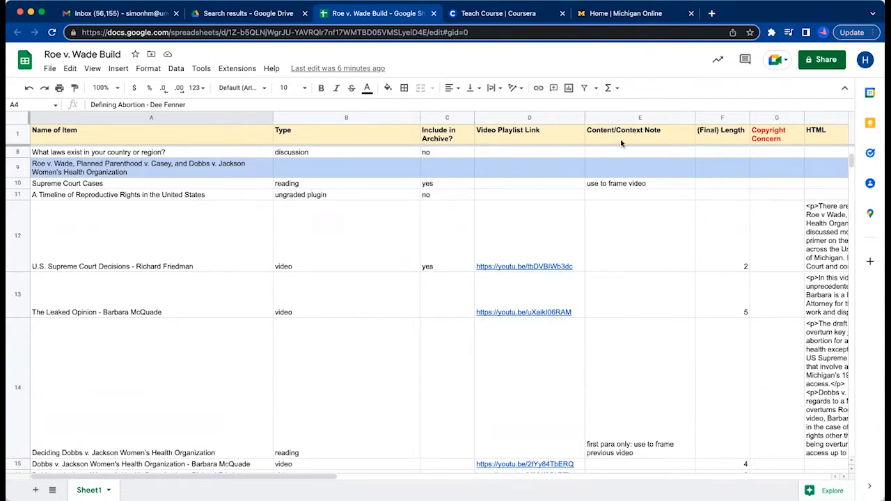
left_click(629, 118)
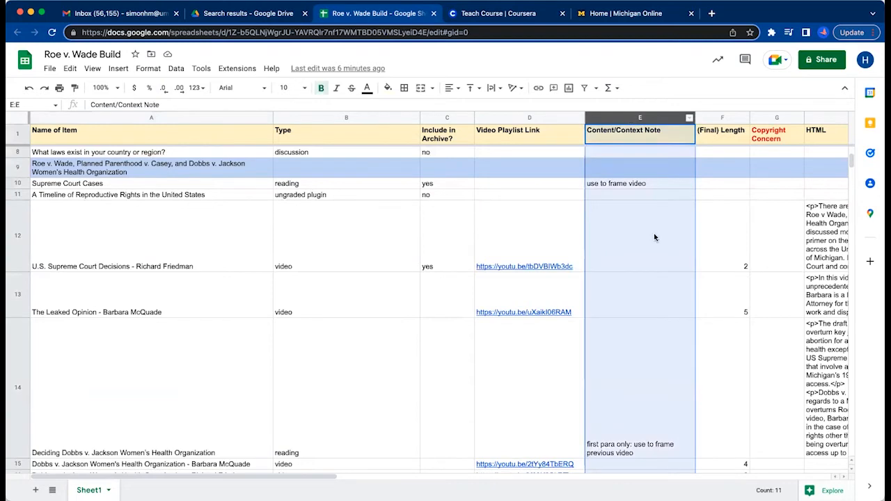
left_click(713, 227)
scroll(712, 226, "right", 2)
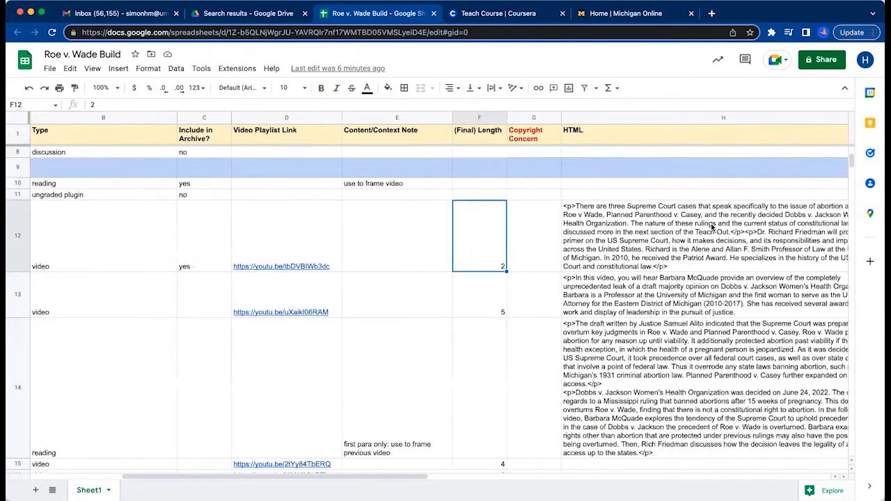
scroll(360, 239, "right", 3)
left_click(363, 241)
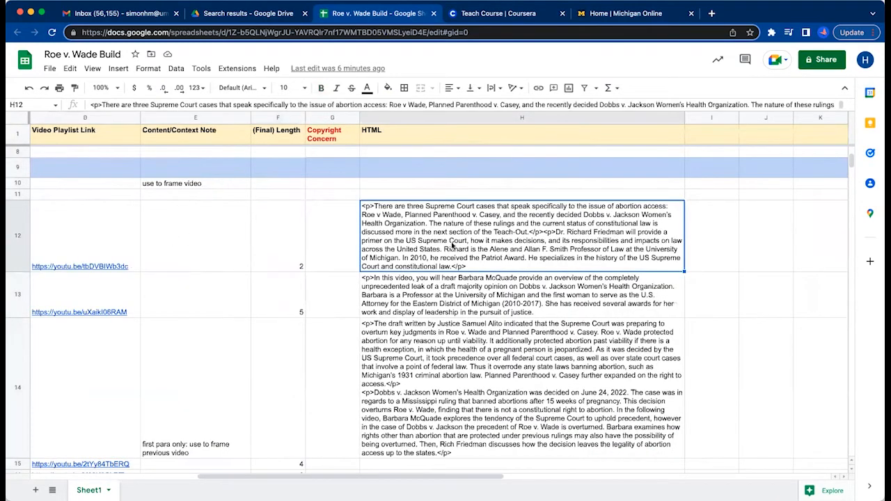
scroll(453, 245, "left", 1)
scroll(685, 230, "left", 2)
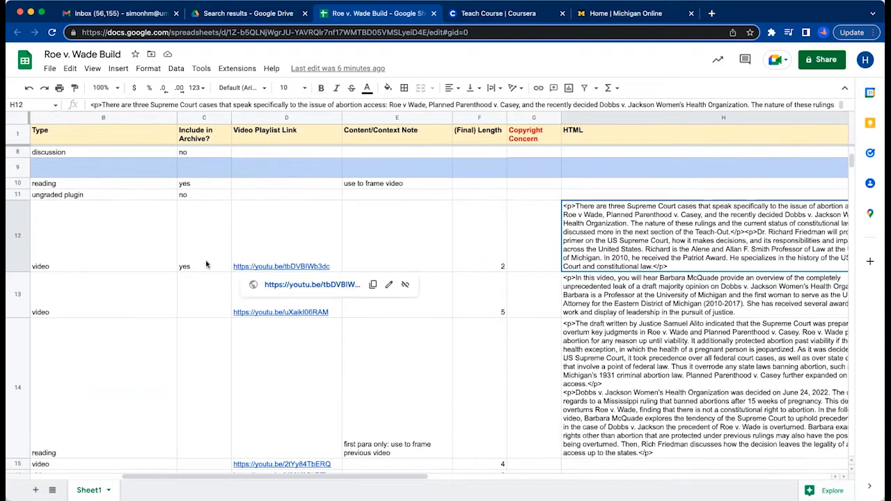
scroll(116, 246, "left", 5)
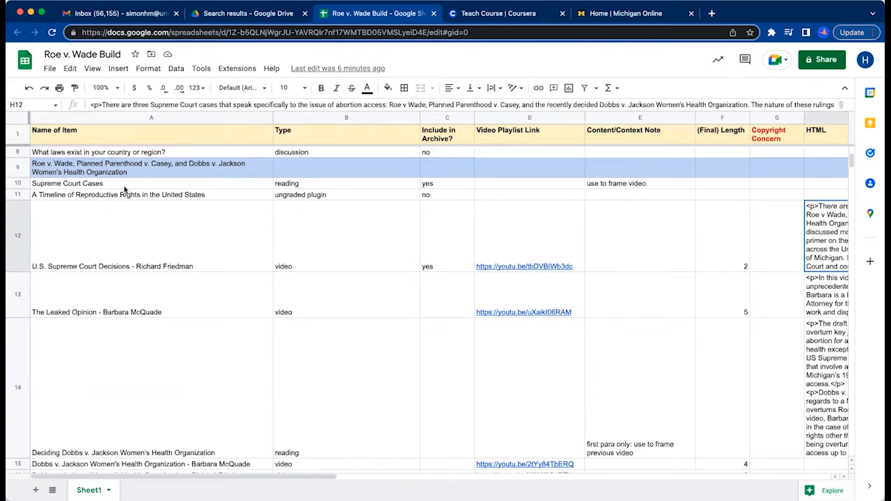
Compare the Supreme Court Cases reading in Coursera with the adapted HTML text in cell H12 of the build sheet.
left_click(501, 13)
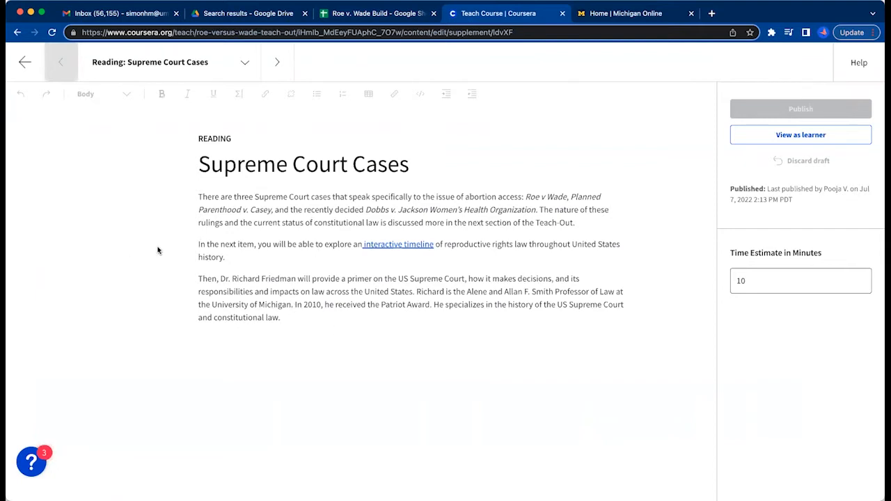
left_click(346, 12)
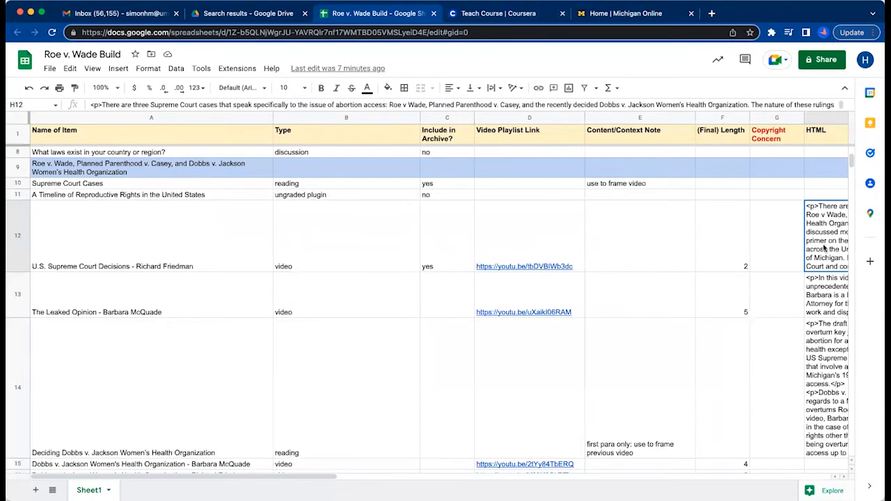
scroll(825, 248, "right", 5)
scroll(615, 264, "right", 5)
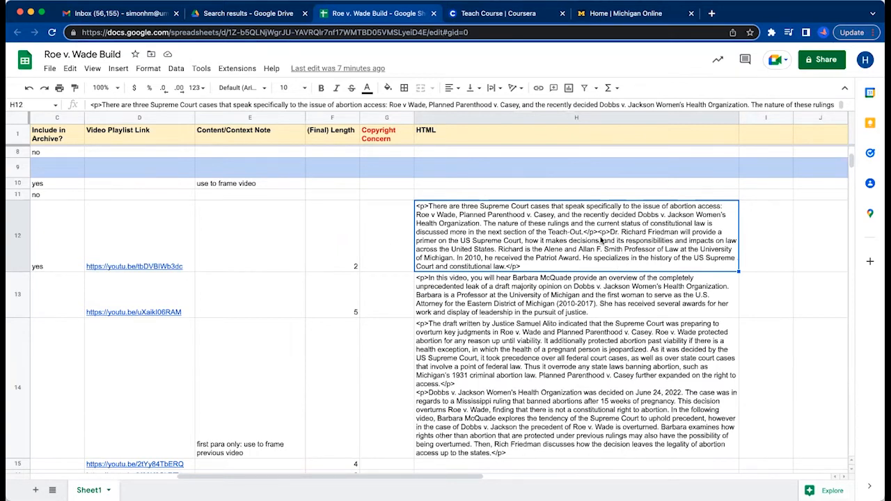
Examine the context note in cell E14 and the item it applies to, the Deciding Dobbs v. Jackson Women's Health Organization reading.
scroll(597, 279, "left", 5)
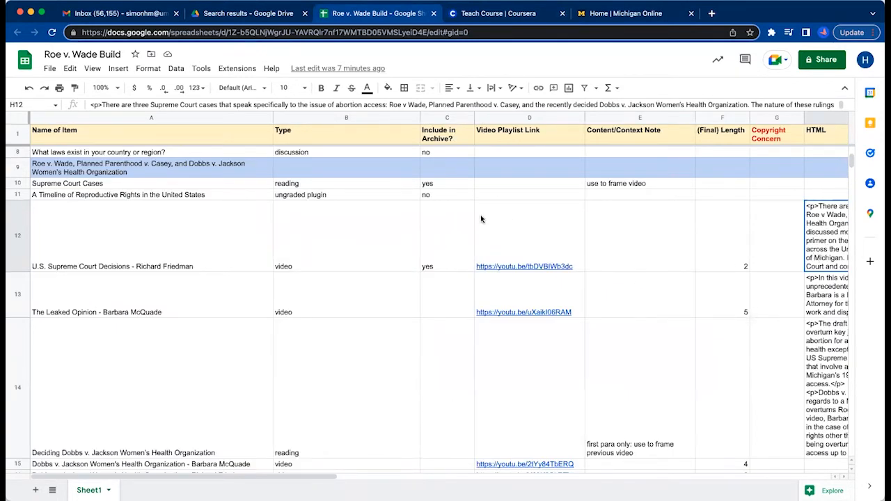
scroll(621, 314, "down", 2)
scroll(620, 314, "right", 5)
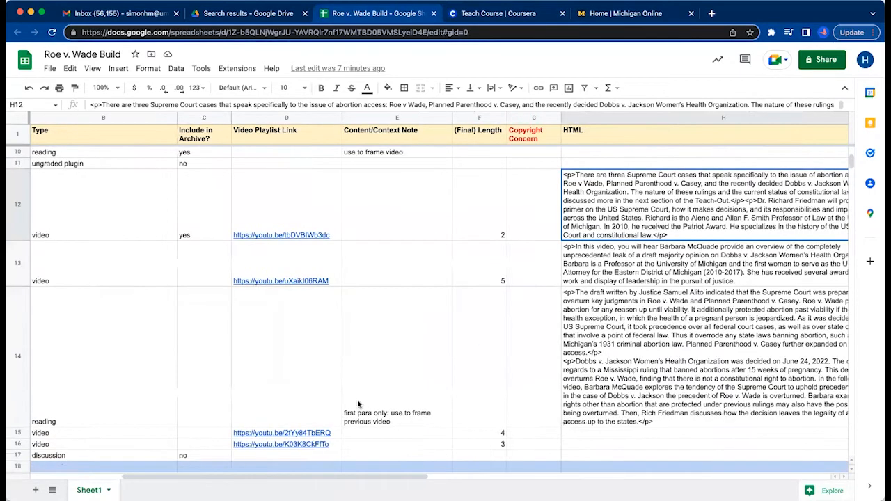
left_click(413, 413)
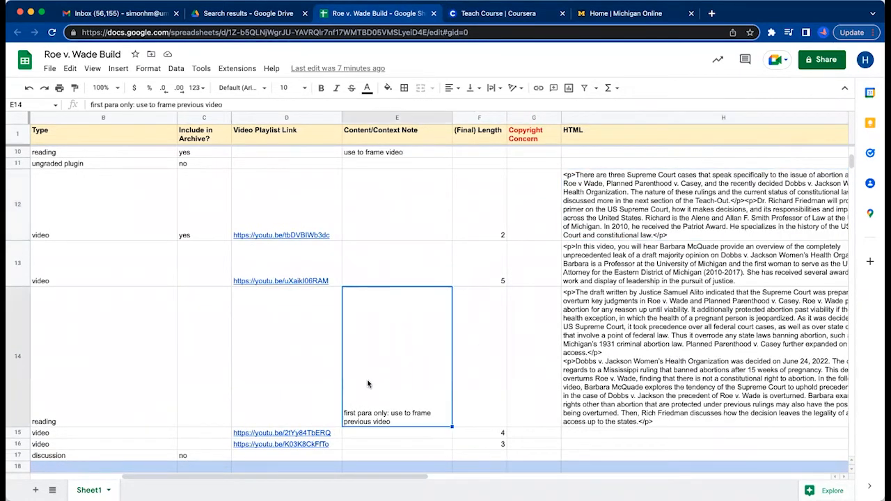
scroll(178, 397, "left", 5)
scroll(178, 397, "up", 1)
left_click(160, 409)
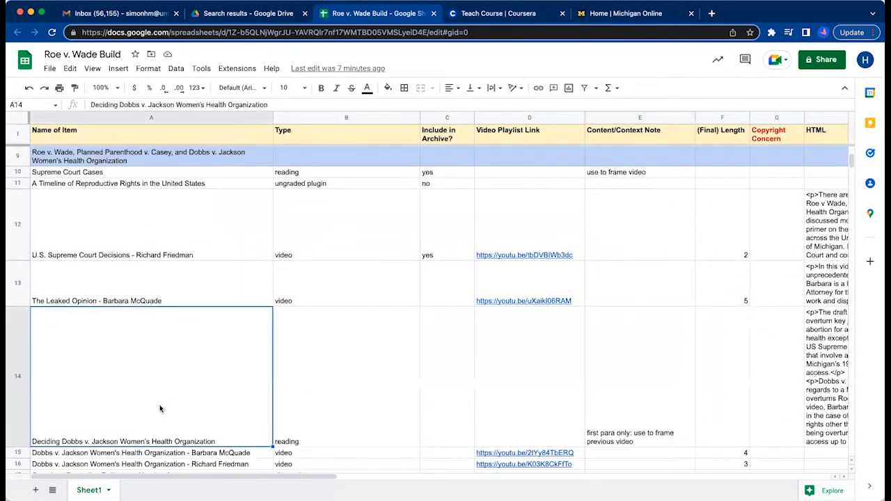
In Coursera, leave the Supreme Court Cases reading and open the Deciding Dobbs v. Jackson Women's Health Organization reading.
left_click(467, 16)
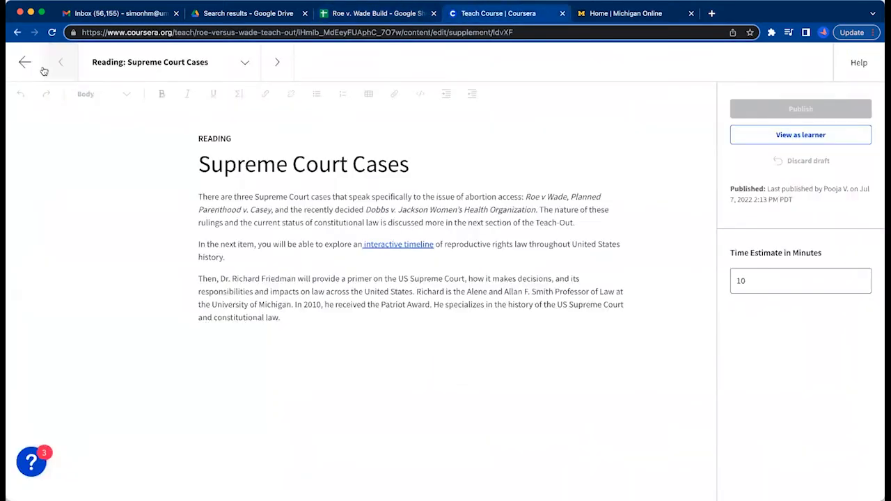
left_click(24, 62)
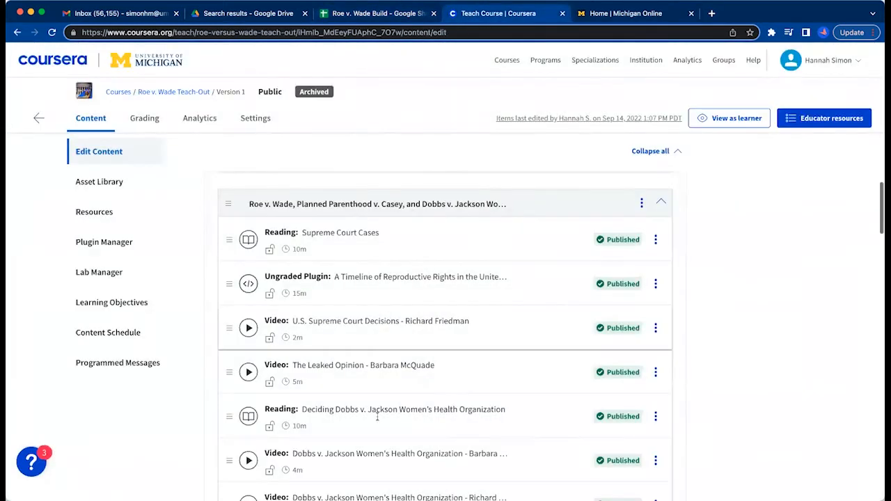
left_click(378, 416)
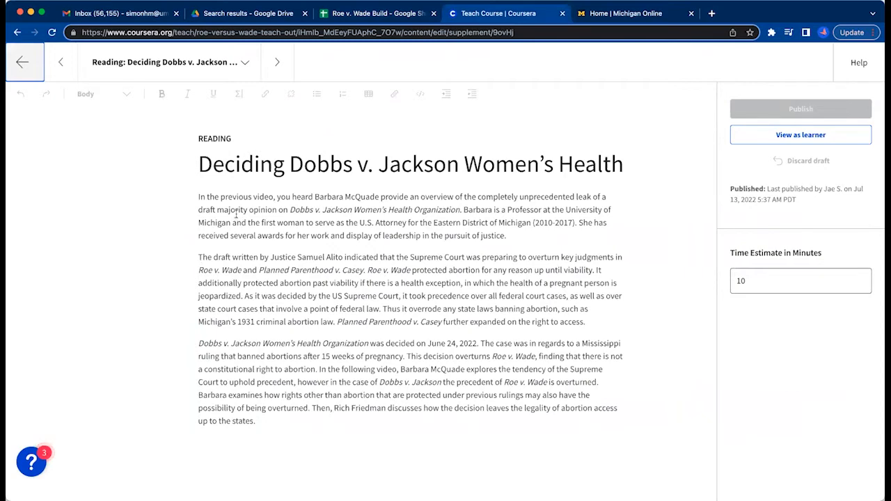
Back in the build sheet, check how the reading's first paragraph is adapted in cell H13 to frame The Leaked Opinion video.
left_click(363, 18)
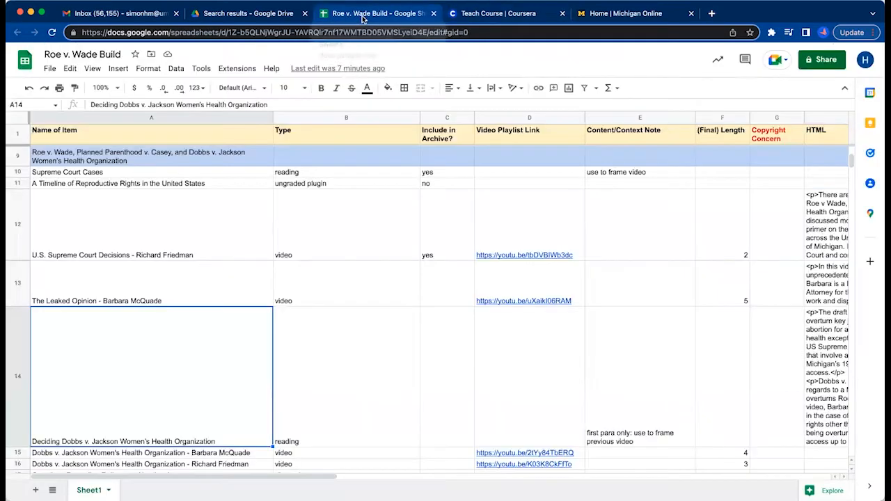
left_click(824, 376)
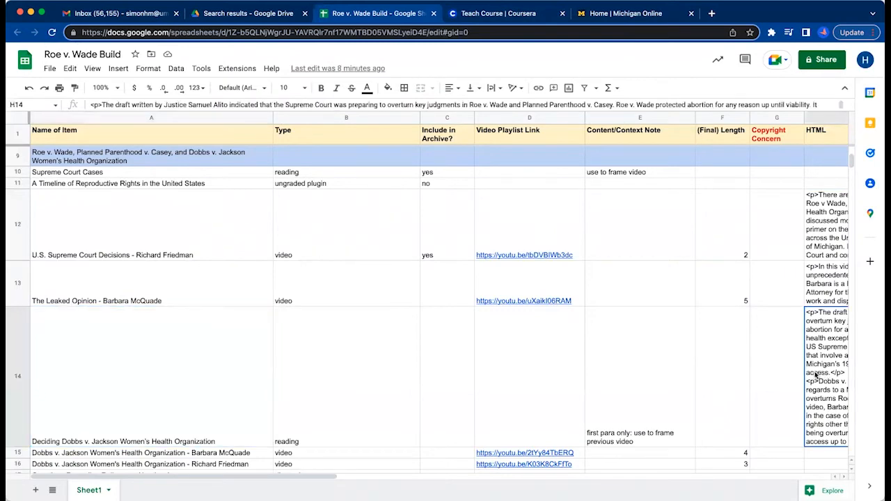
scroll(816, 376, "right", 5)
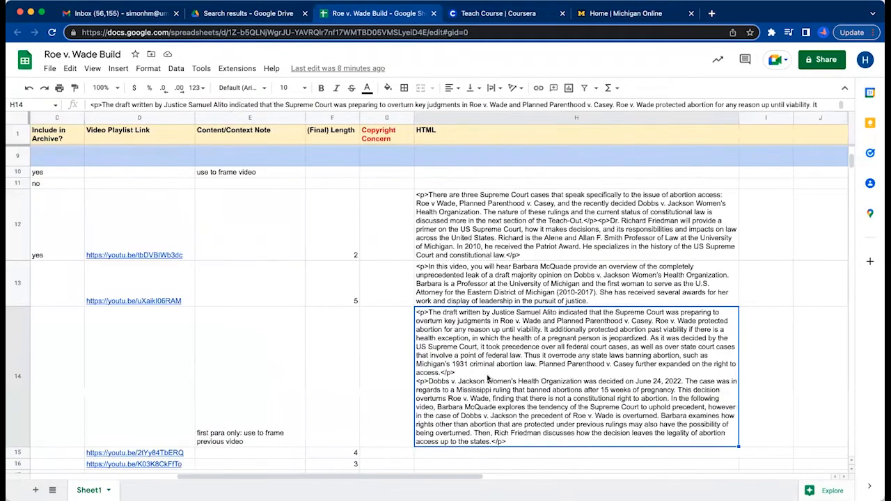
scroll(488, 379, "left", 5)
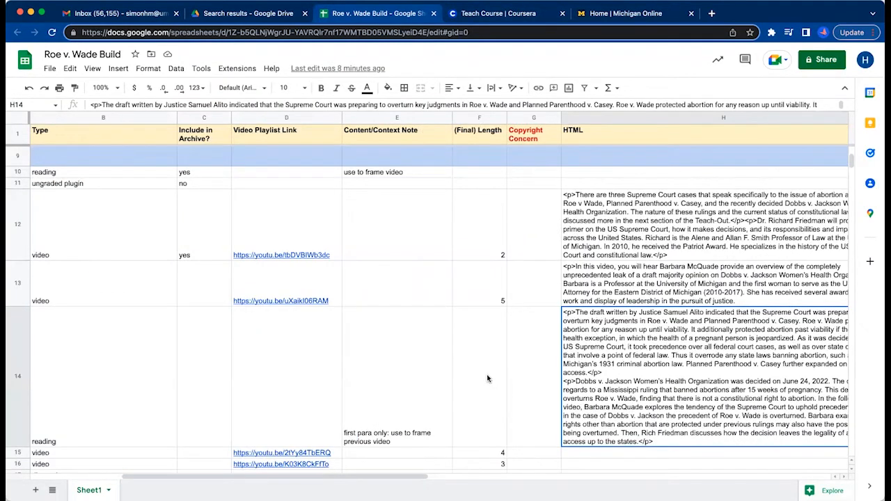
left_click(659, 280)
scroll(658, 279, "right", 3)
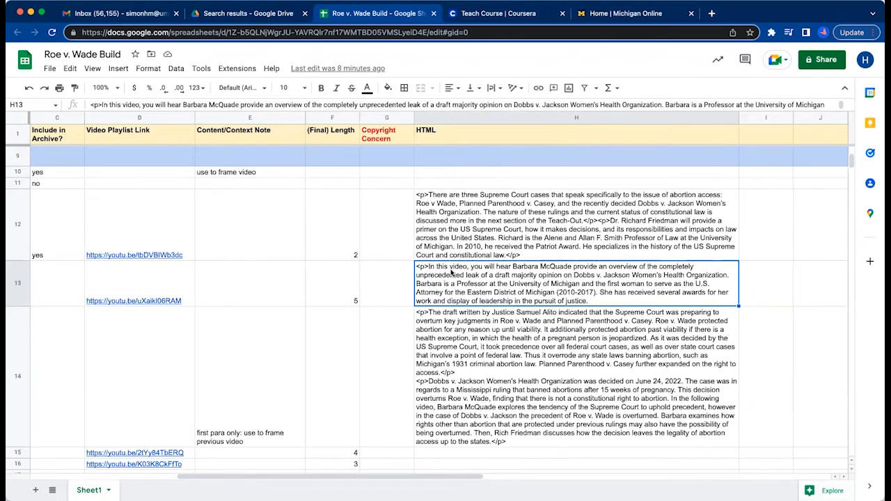
scroll(496, 278, "left", 5)
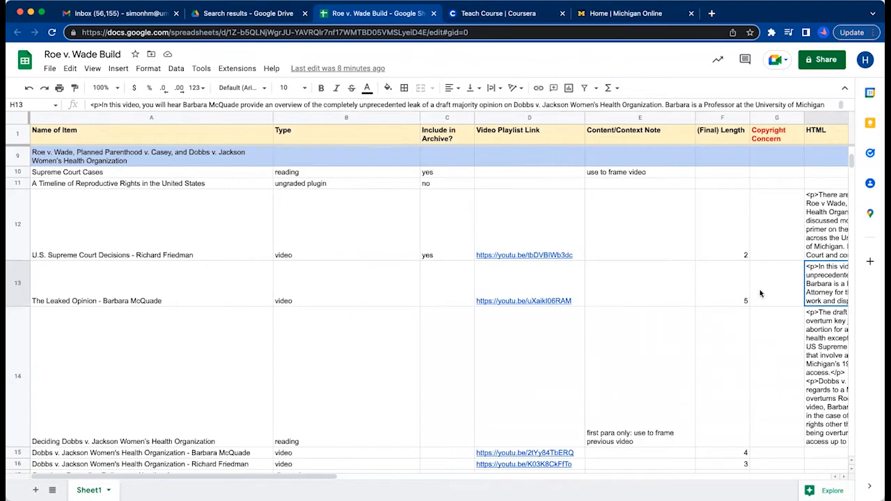
left_click(119, 273)
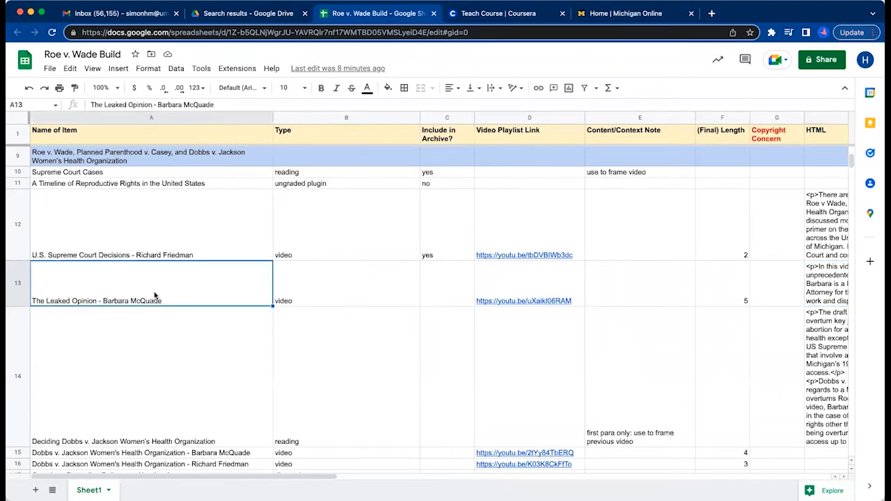
Compare the HTML in cell H14 with the second and third paragraphs of the Deciding Dobbs reading in Coursera.
mouse_move(536, 311)
left_click(314, 406)
scroll(617, 386, "right", 5)
scroll(617, 385, "right", 3)
left_click(543, 402)
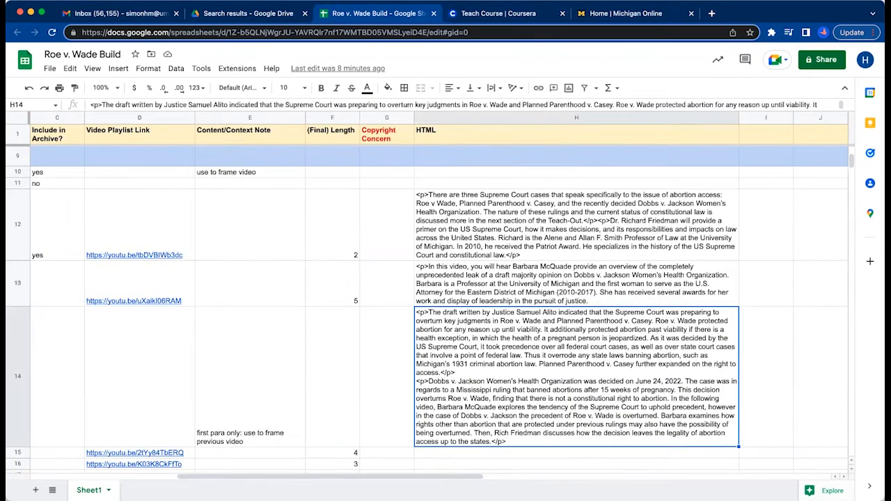
left_click(502, 13)
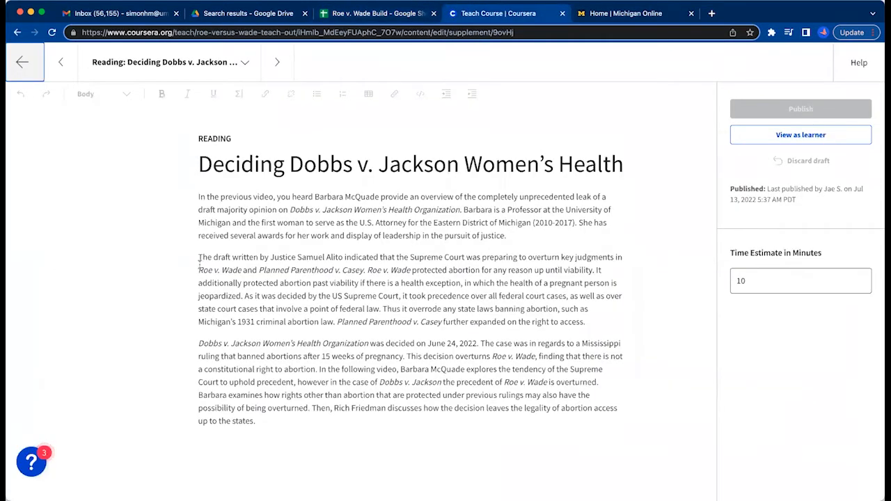
left_click_drag(199, 268, 263, 370)
left_click(289, 408)
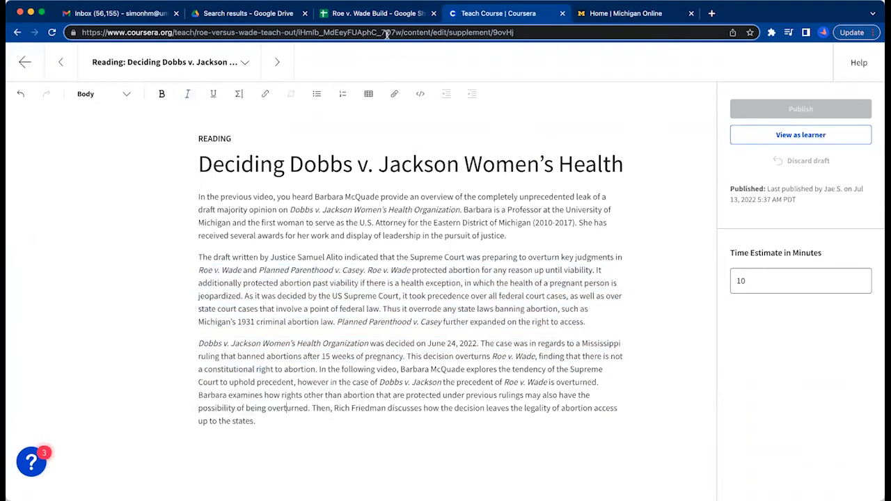
left_click(381, 14)
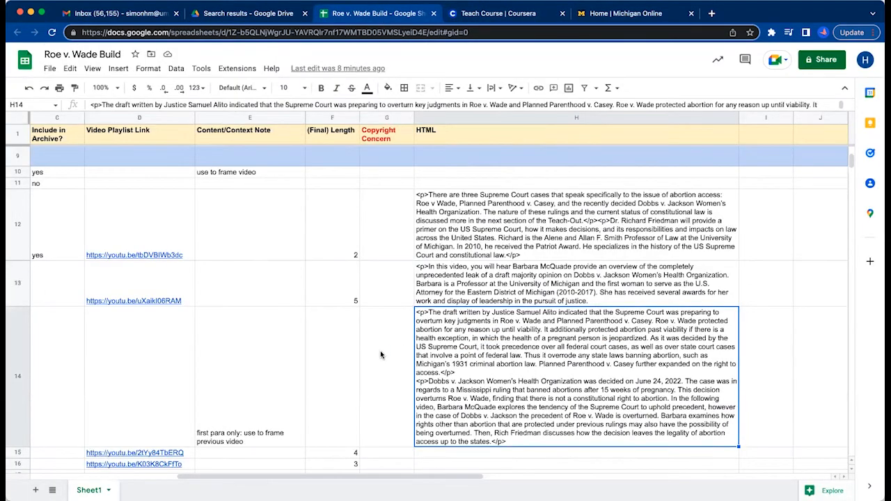
left_click(108, 389)
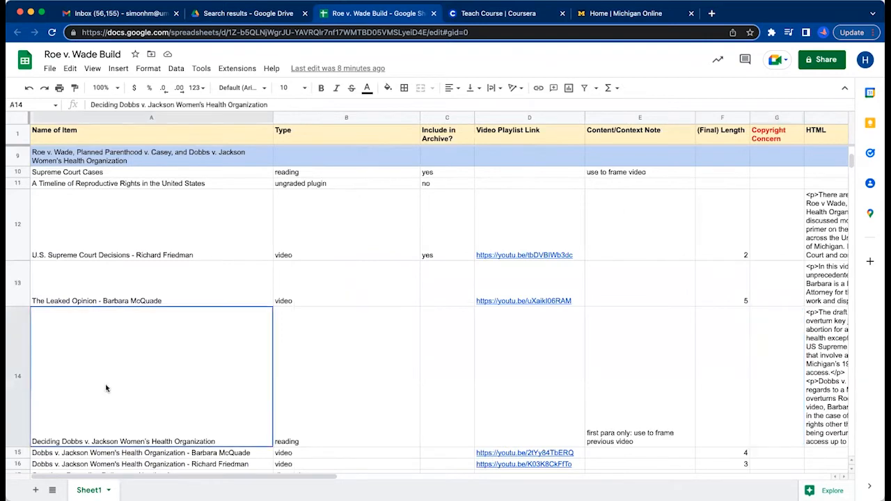
left_click(847, 385)
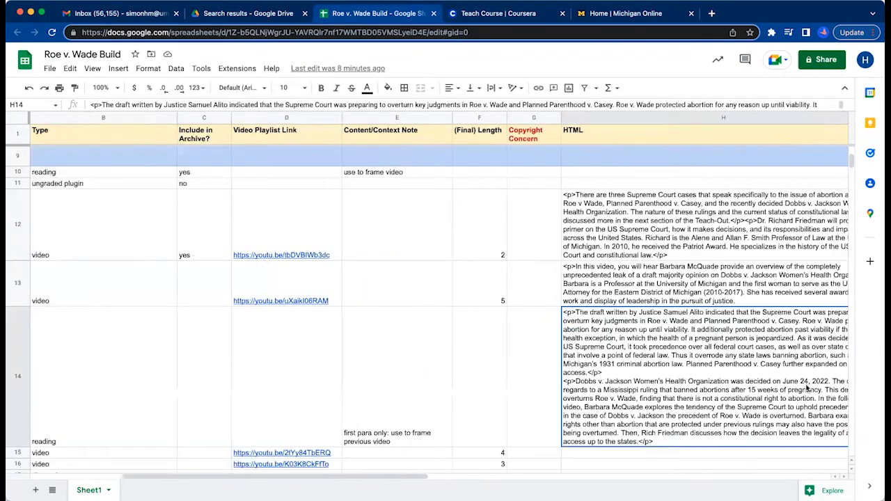
scroll(489, 400, "left", 3)
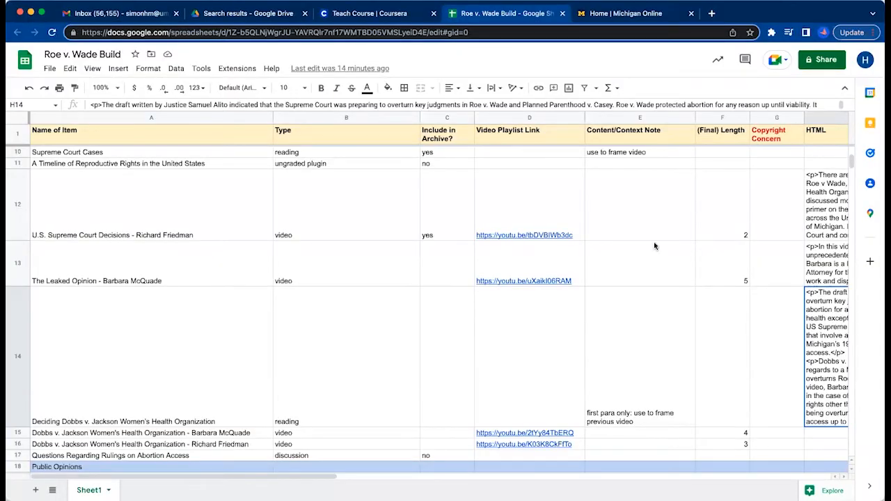
Switch to Michigan Online, open the admin console's content archives and start a new content archive section.
left_click(634, 14)
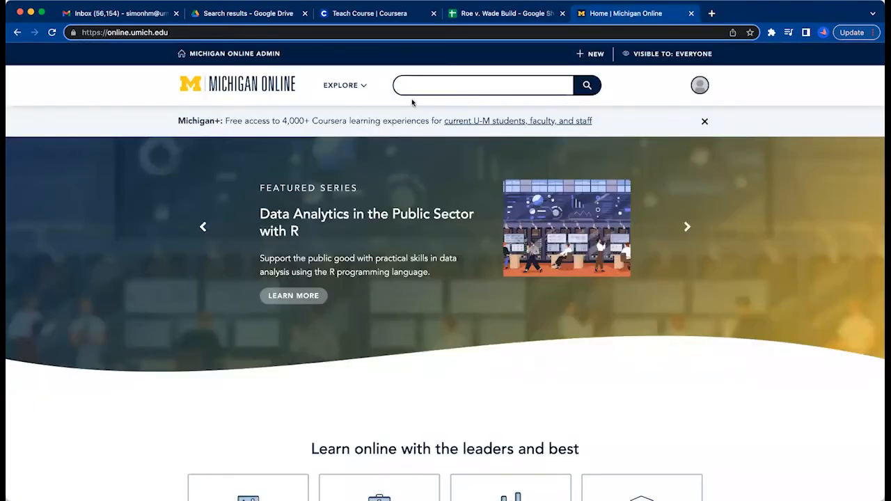
left_click(343, 85)
left_click(231, 55)
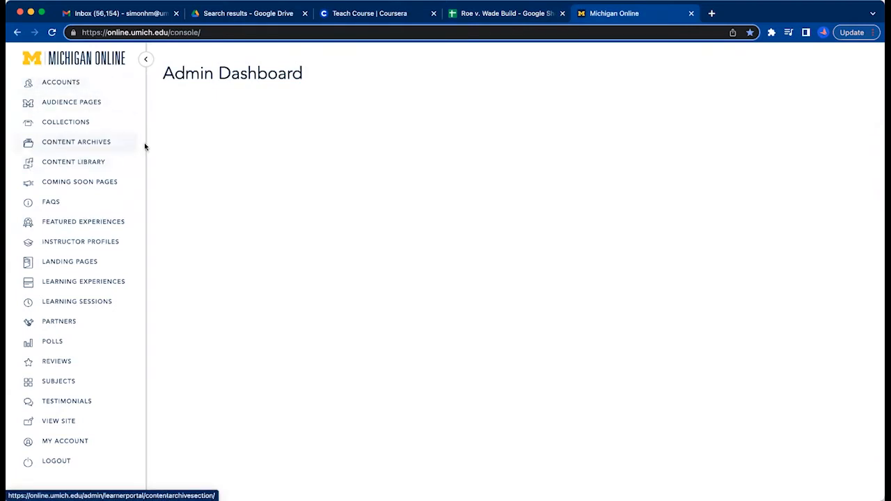
left_click(105, 144)
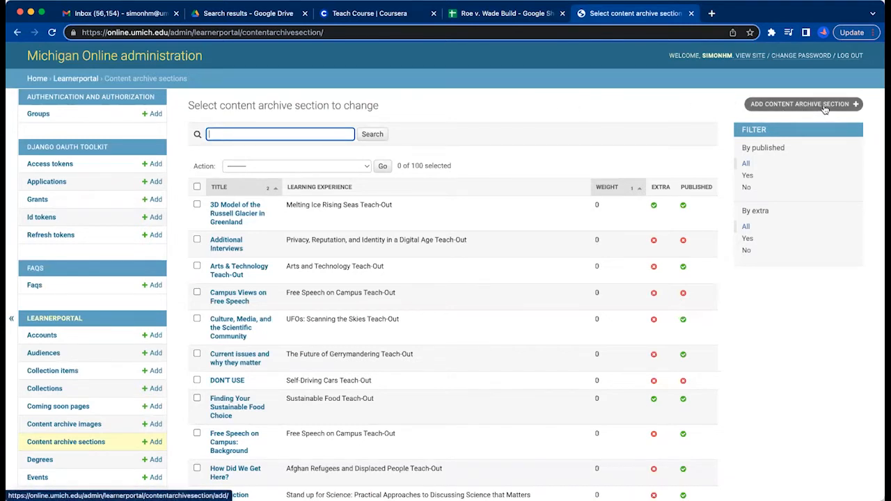
left_click(770, 105)
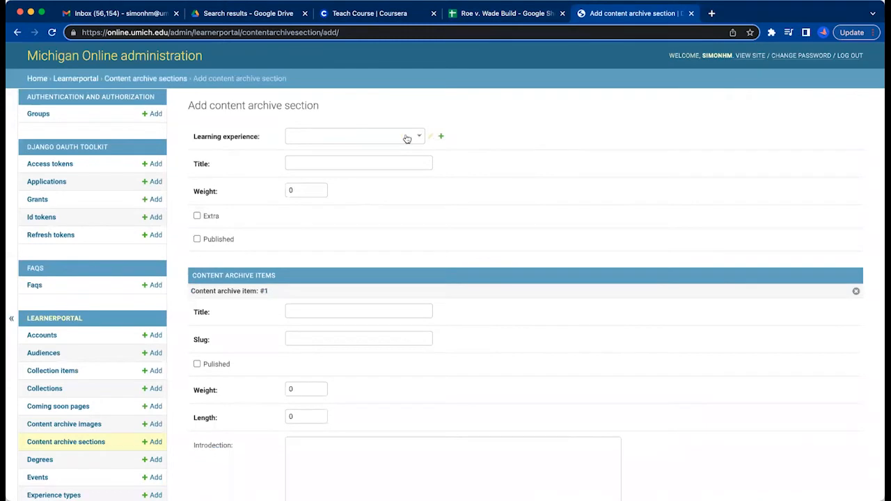
Set the new section's learning experience to Roe v. Wade Teach-Out.
left_click(383, 136)
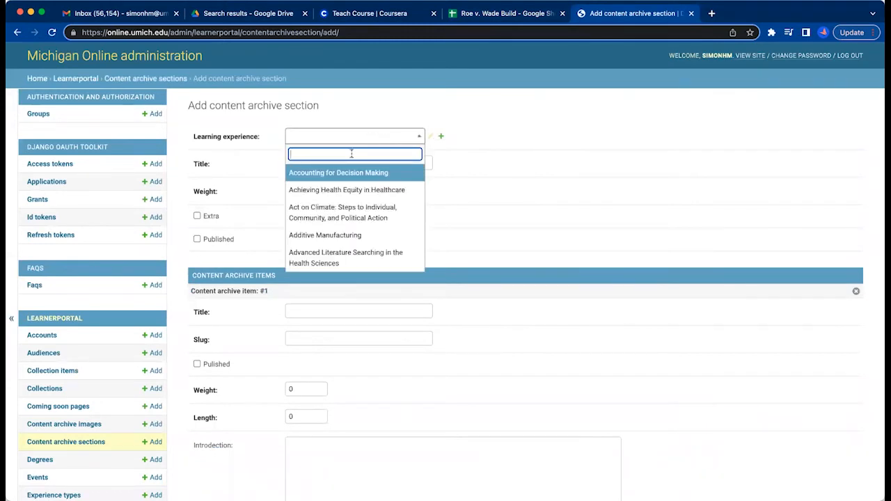
type("f")
type("oe")
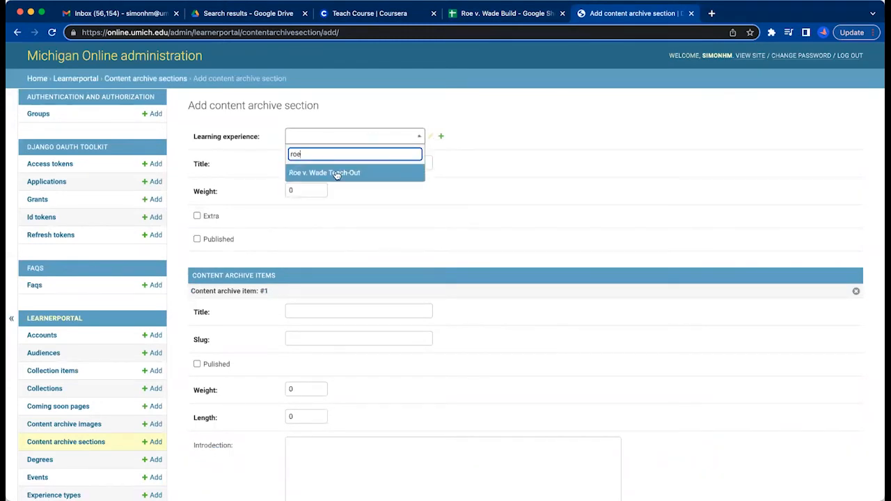
left_click(336, 172)
Copy "A Primer on Reproductive Rights" from cell A2 of the build sheet into the new archive section's title.
left_click(334, 164)
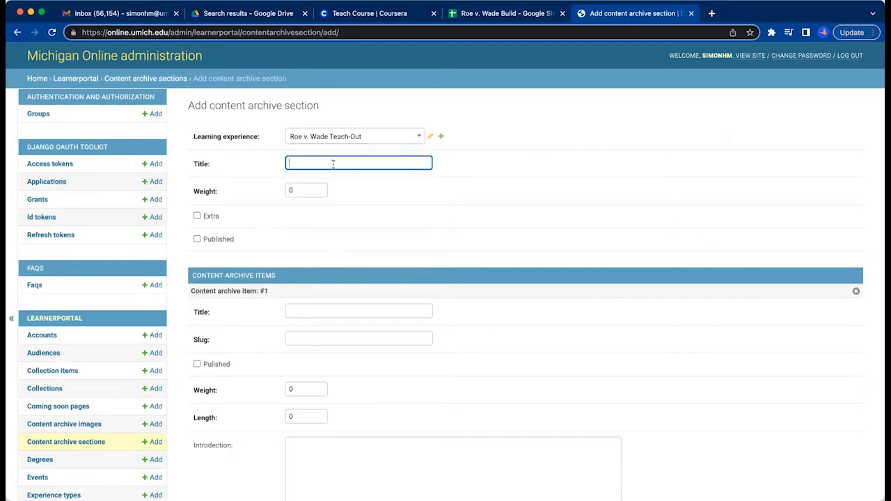
left_click(493, 15)
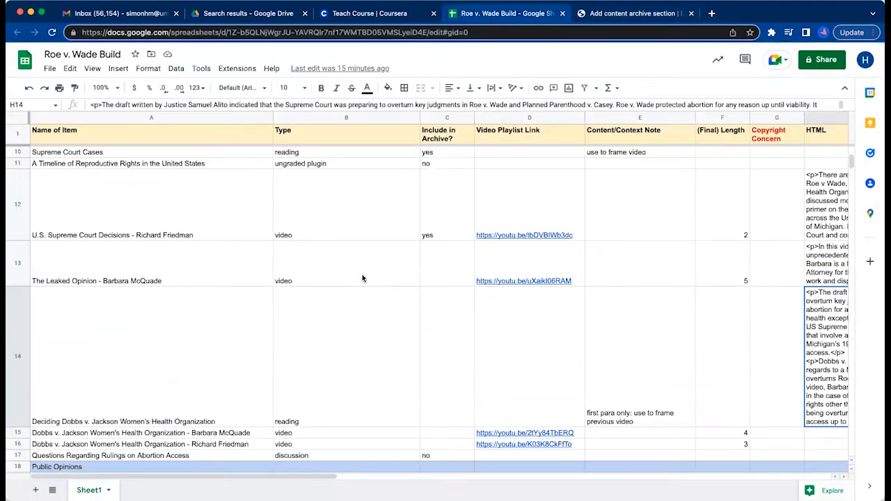
scroll(362, 278, "down", 3)
scroll(383, 285, "up", 10)
left_click(449, 225)
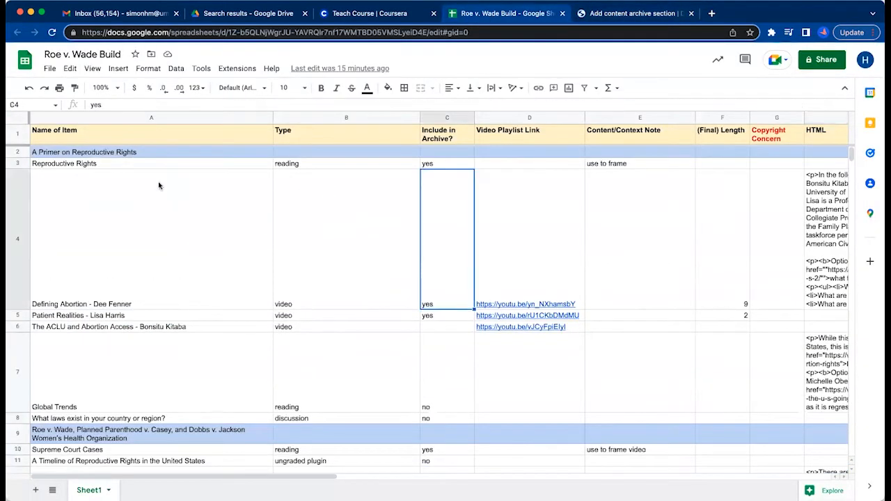
left_click(147, 174)
left_click(208, 151)
double_click(208, 152)
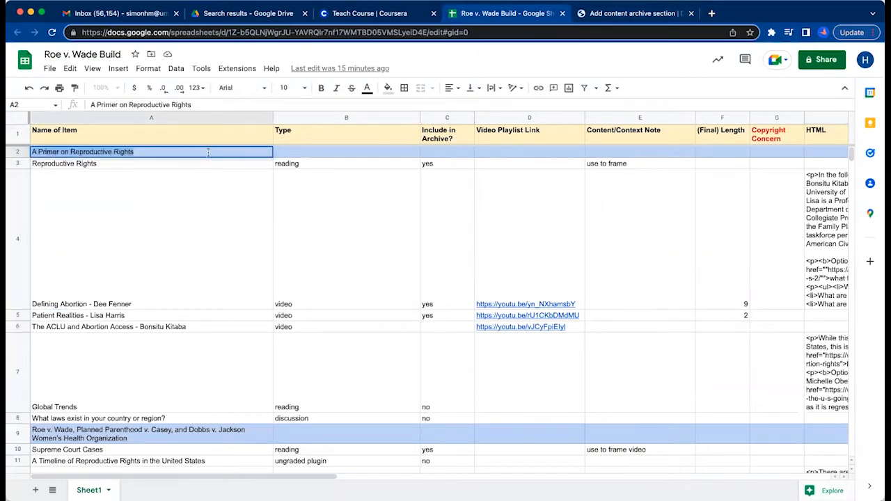
key("ctrl+c")
left_click(116, 213)
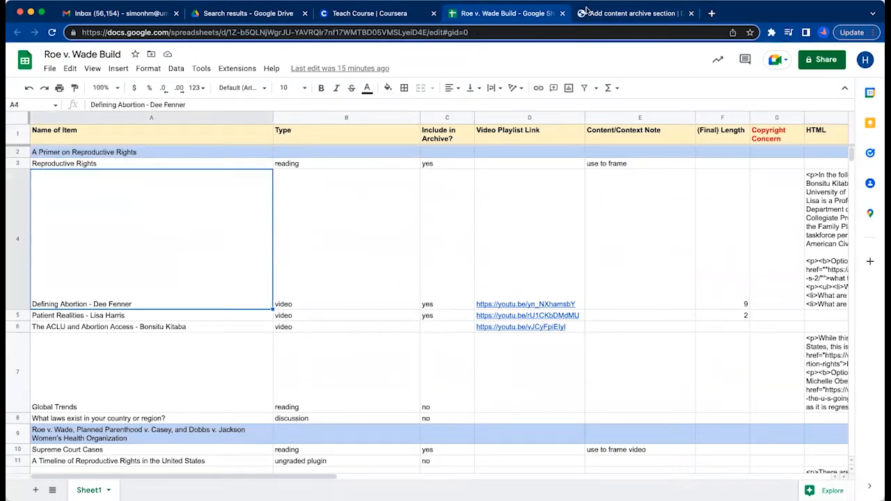
left_click(627, 13)
key("ctrl+v")
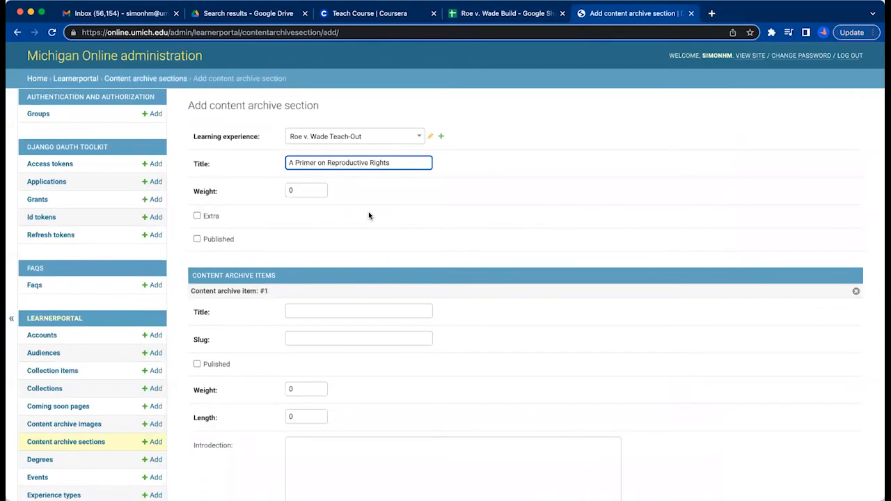
Set the archive section's weight to 1 and mark the section as published.
left_click(295, 192)
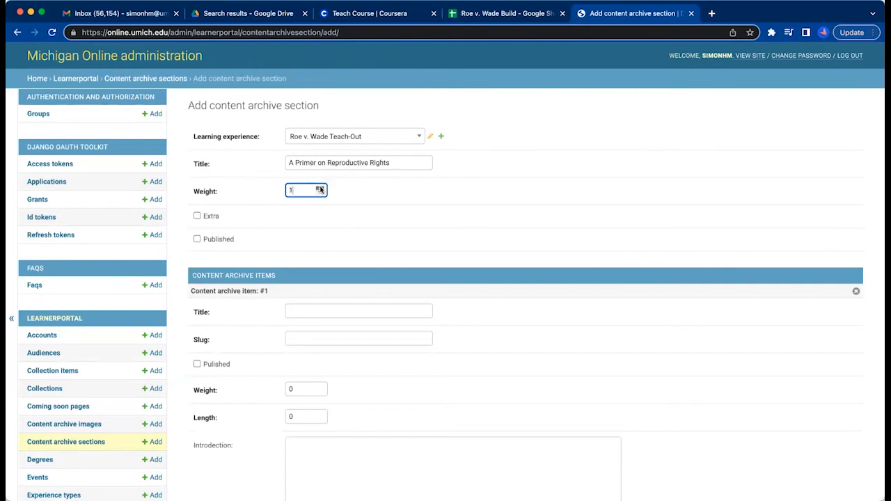
left_click(197, 240)
scroll(465, 396, "down", 5)
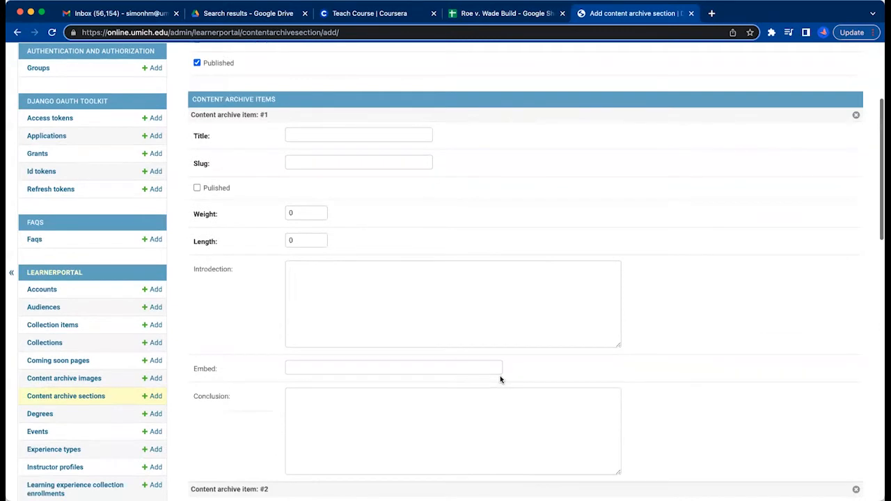
Copy the "Defining Abortion" item name from cell A4 of the build sheet into content archive item #1's title.
scroll(500, 378, "up", 2)
left_click(366, 217)
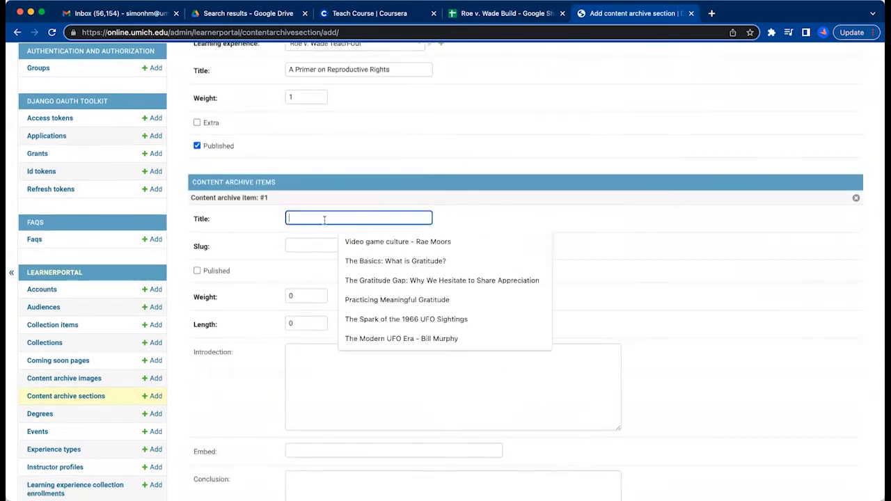
left_click(569, 204)
left_click(367, 215)
left_click(484, 9)
left_click(385, 248)
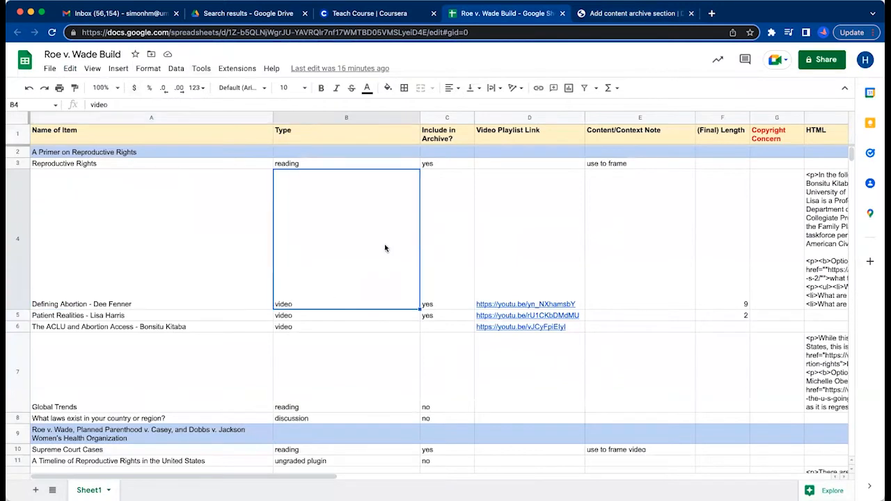
left_click(86, 167)
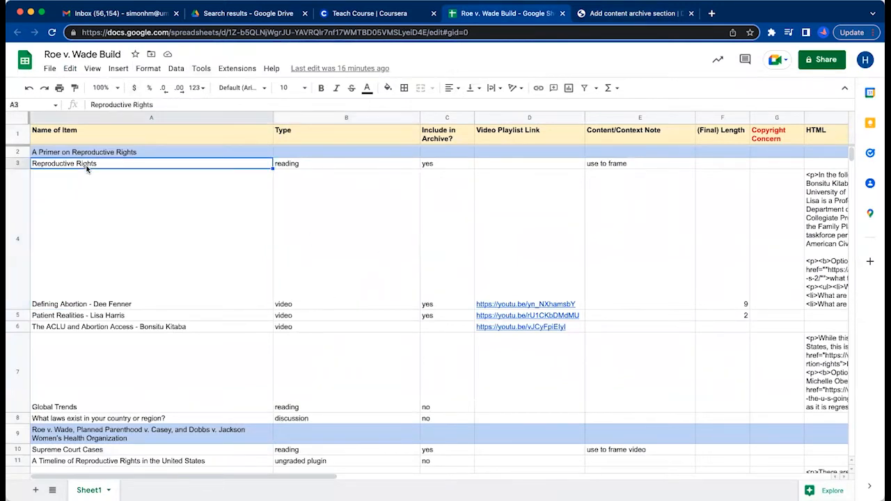
left_click(433, 166)
left_click(601, 167)
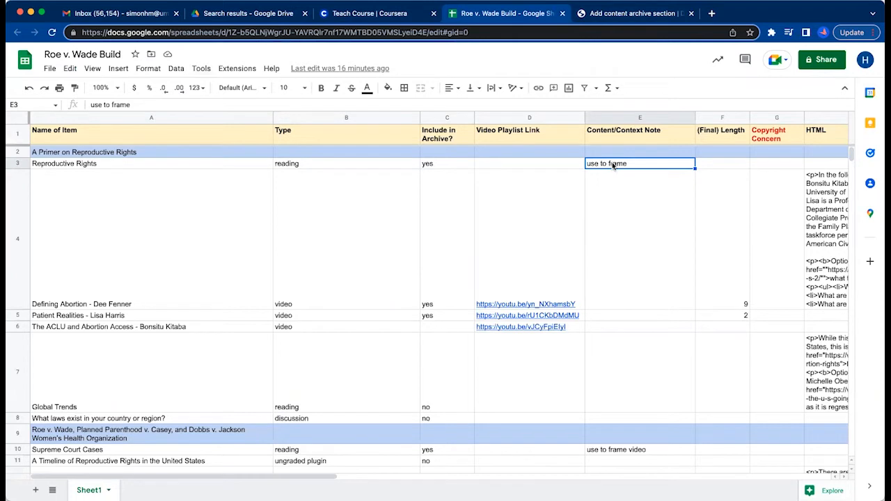
left_click(197, 261)
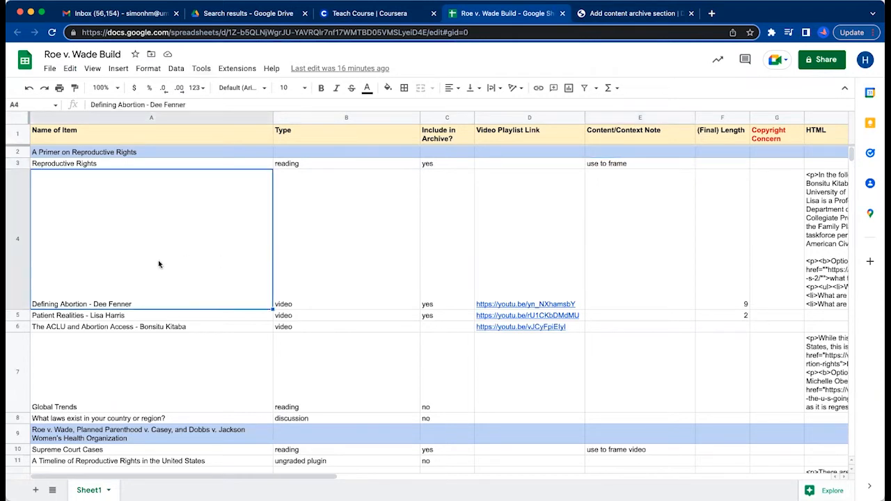
key("super+c")
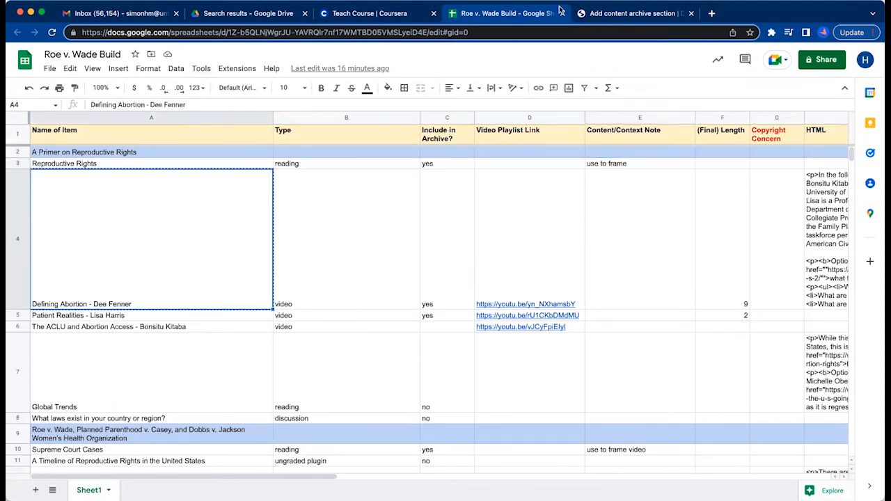
left_click(633, 14)
key("super+v")
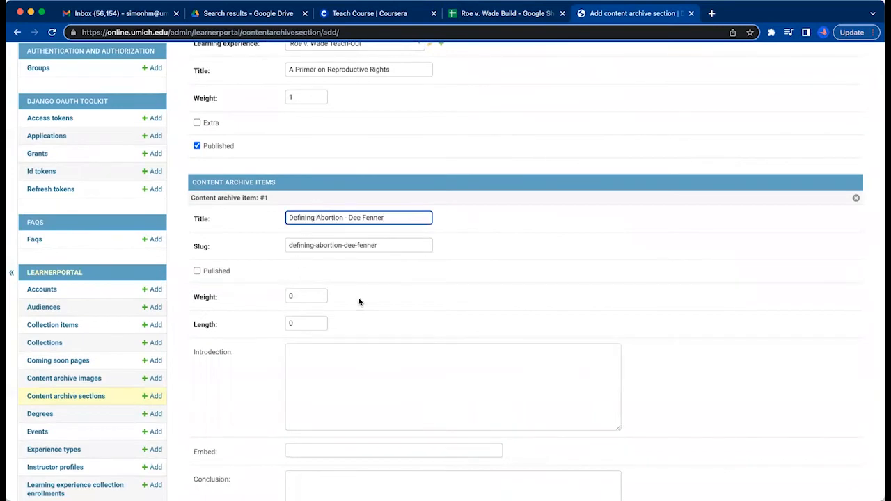
Mark content archive item #1 as published and set its weight to 1.
left_click(198, 271)
scroll(336, 310, "down", 1)
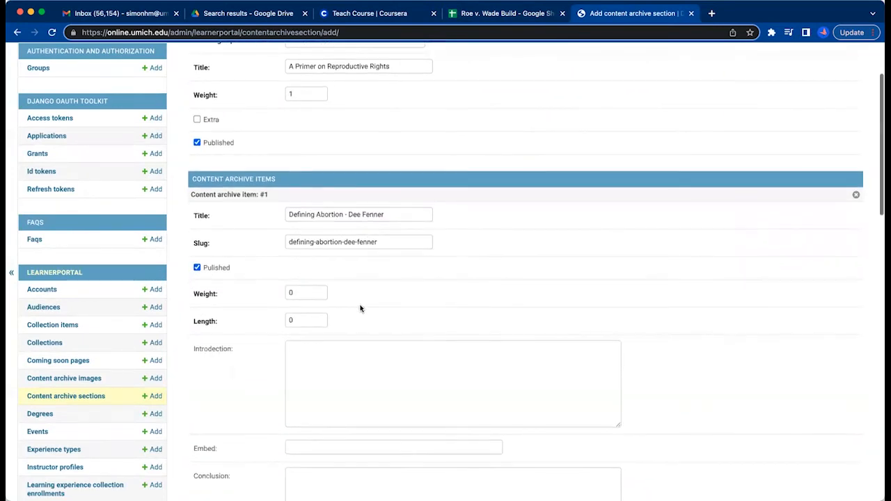
scroll(247, 290, "up", 1)
scroll(292, 294, "down", 3)
left_click(301, 215)
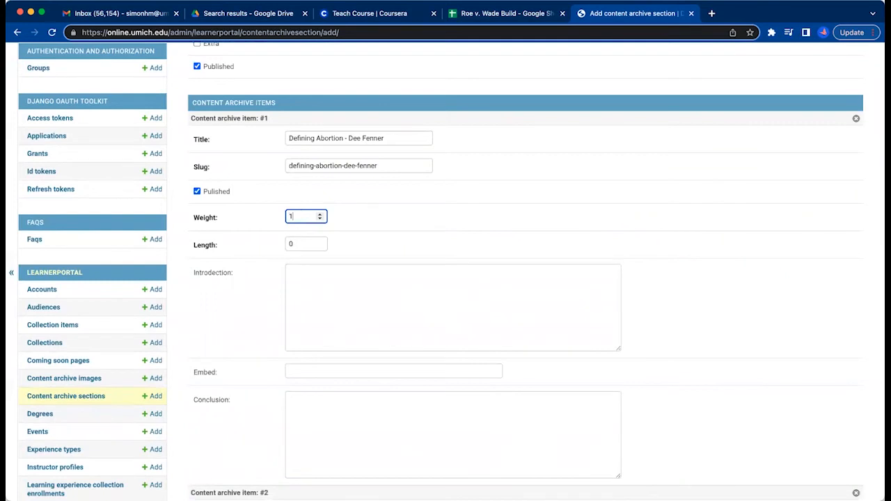
Look up the final length in cell F4 of the build sheet and set item #1's length to 9.
scroll(267, 288, "down", 3)
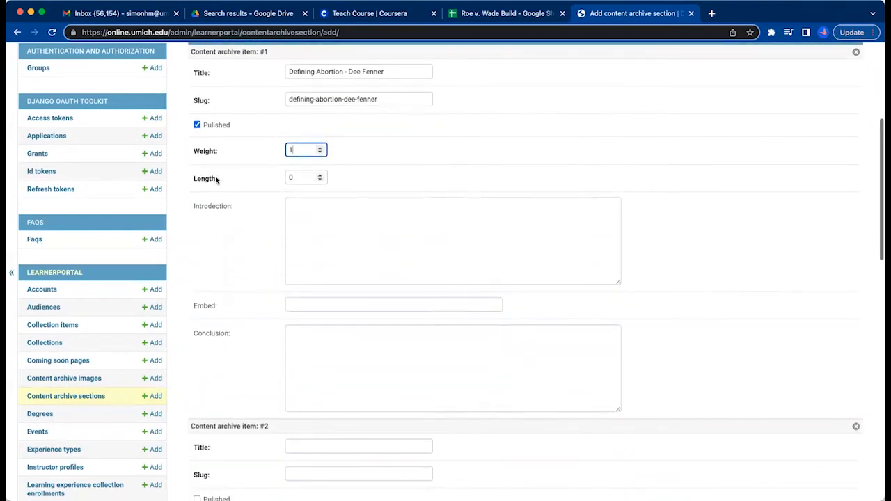
left_click(515, 16)
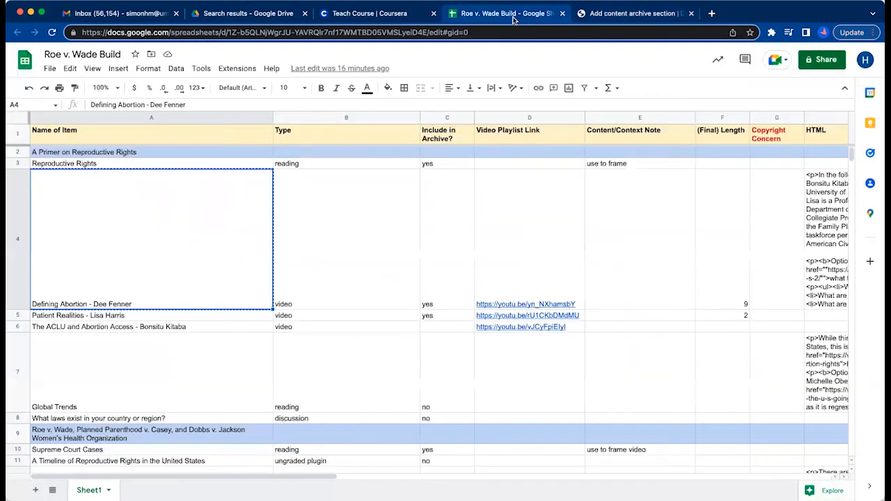
left_click(726, 262)
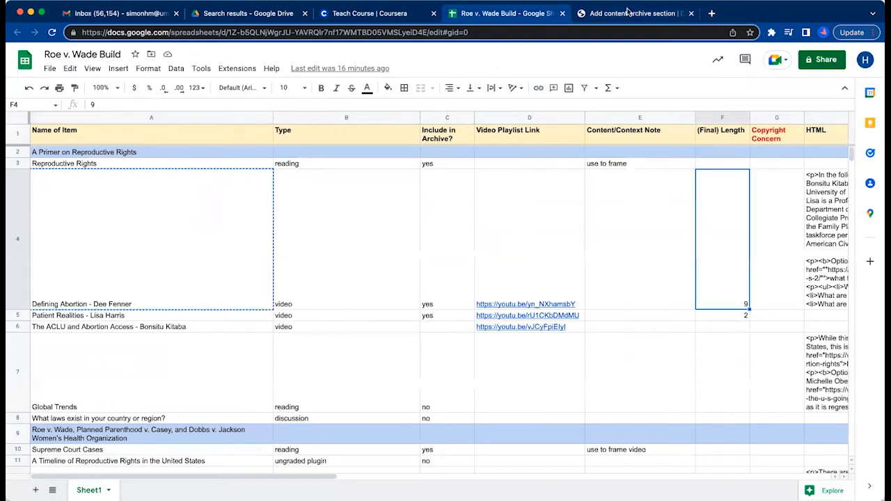
left_click(630, 13)
left_click(298, 177)
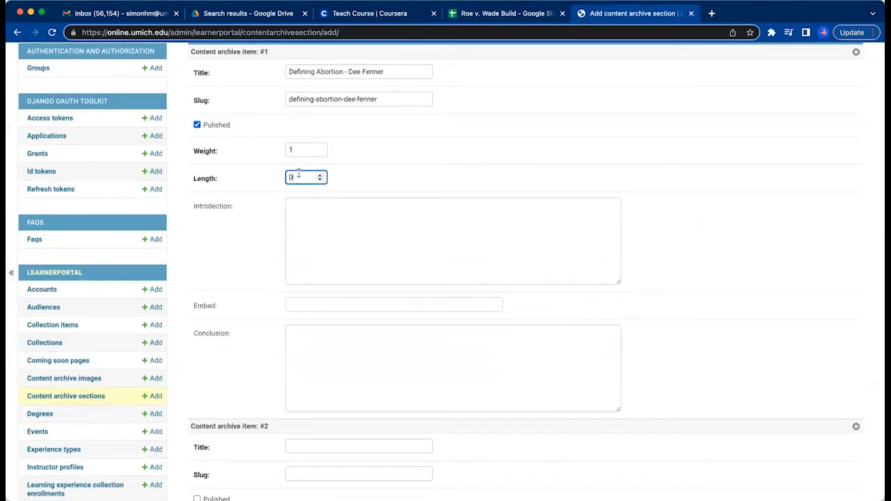
type("9")
key("Tab")
Copy the HTML text from cell H4 of the build sheet into content archive item #1's introduction and check the pasted text.
left_click(524, 15)
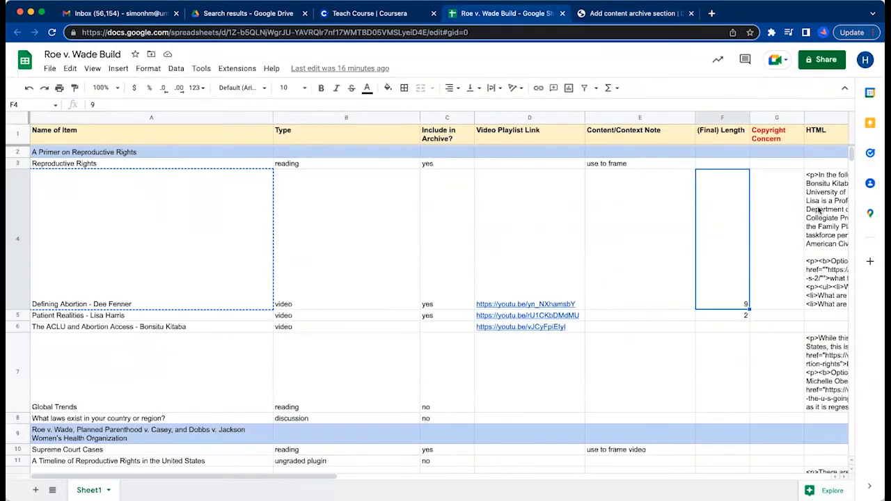
left_click(820, 210)
left_click_drag(673, 275, 382, 170)
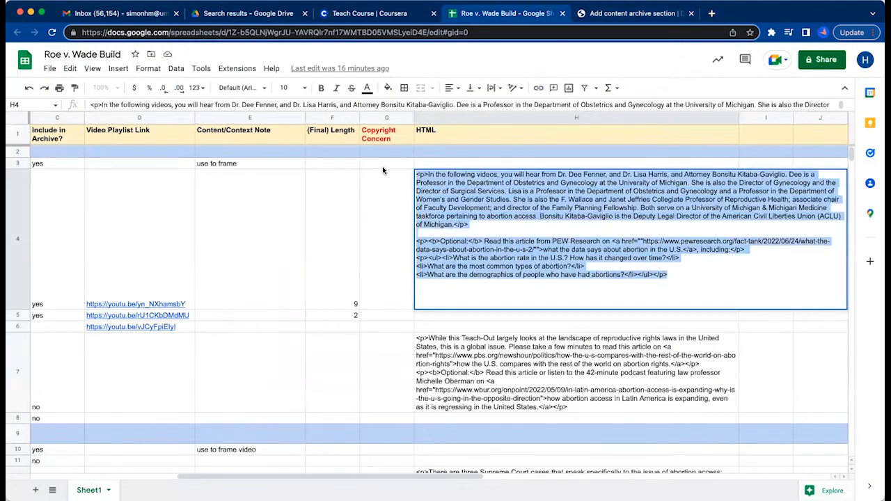
key("ctrl+c")
left_click(597, 12)
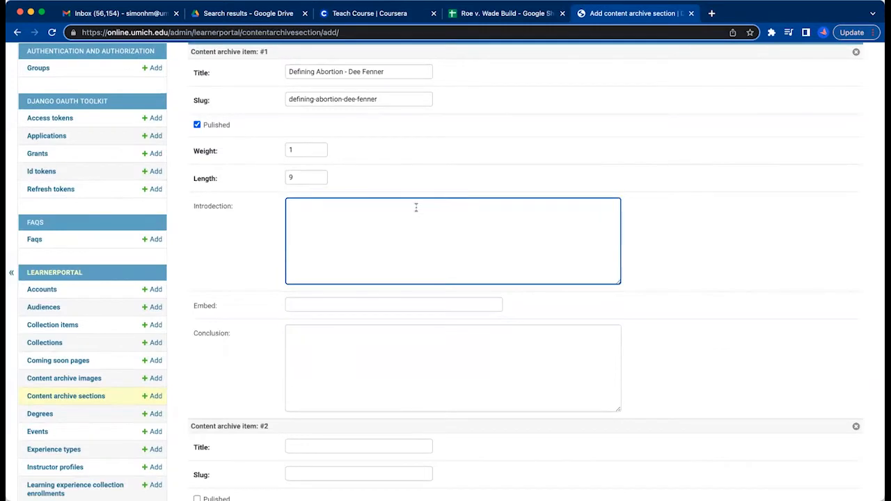
key("ctrl+v")
scroll(416, 252, "up", 5)
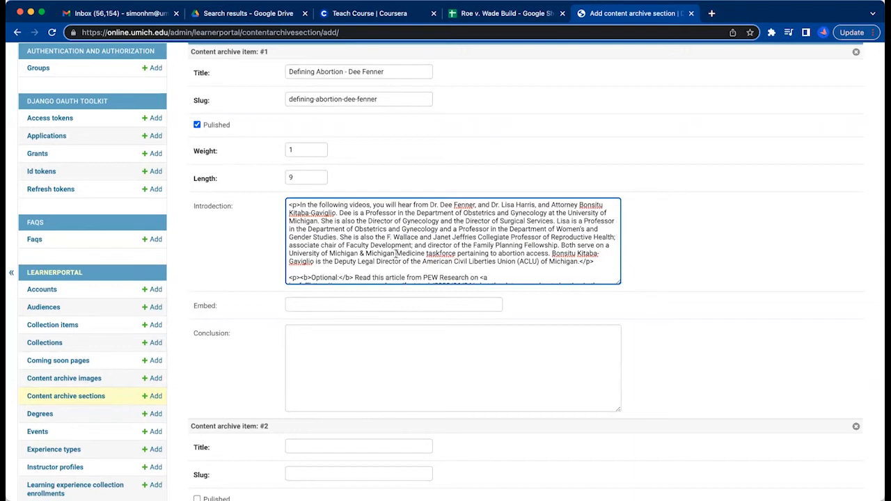
scroll(372, 247, "down", 3)
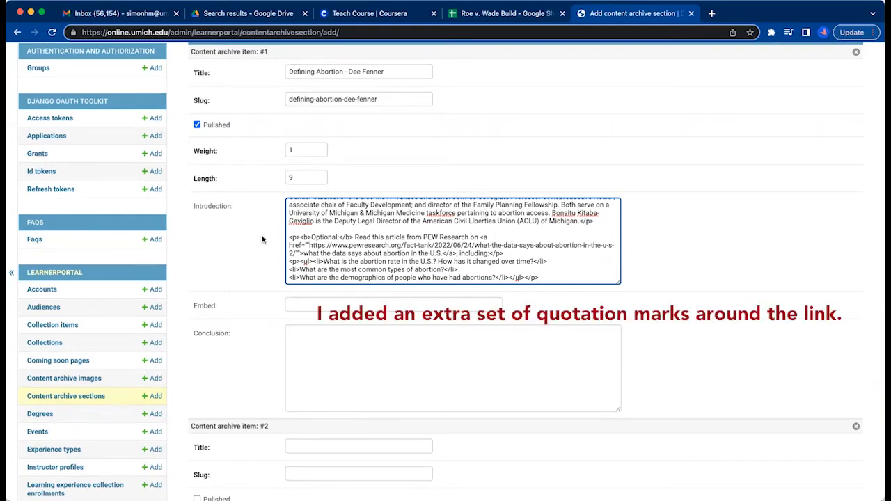
left_click(527, 12)
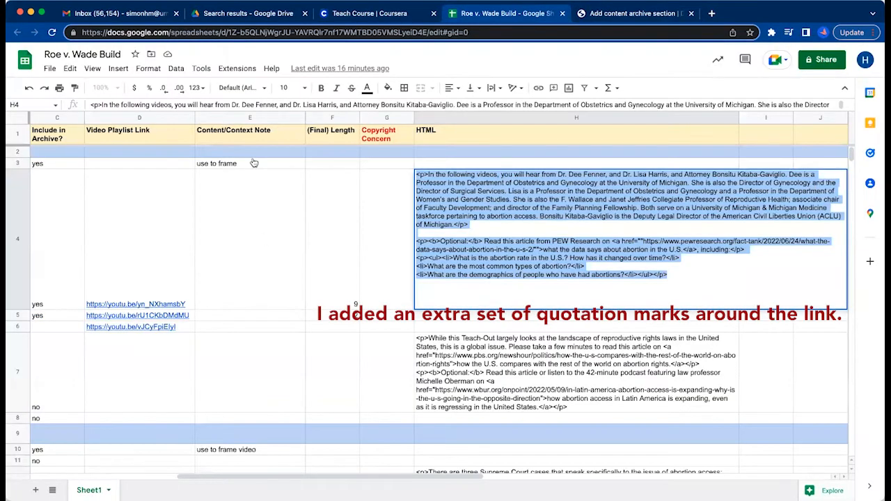
left_click(157, 289)
key("super+c")
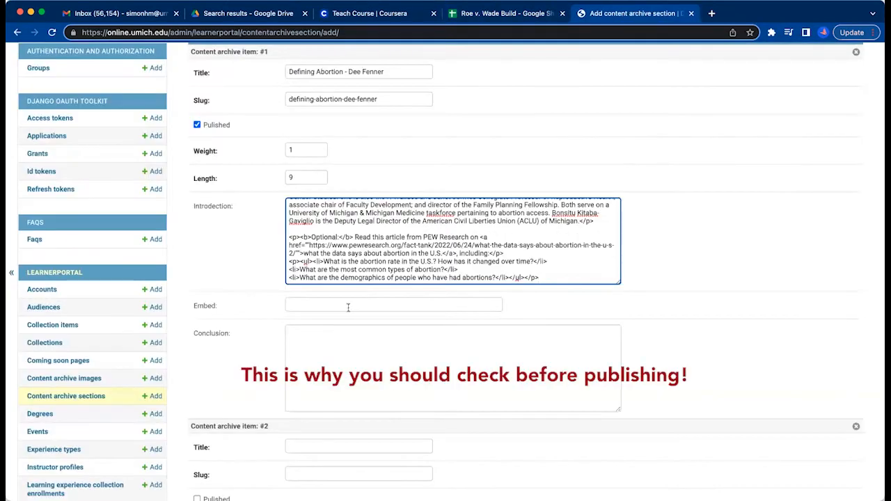
left_click(348, 305)
key("super+v")
left_click(241, 300)
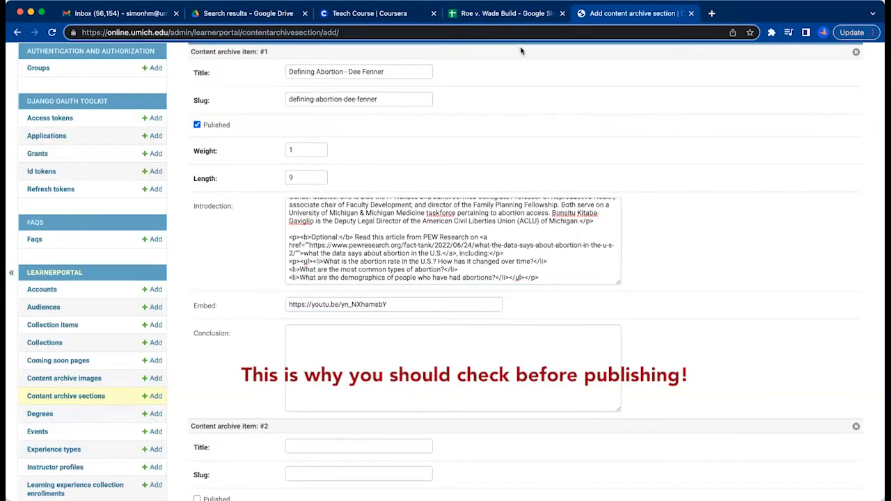
Copy the "Patient Realities" item name from cell A5 of the build sheet into content archive item #2's title.
scroll(641, 244, "up", 2)
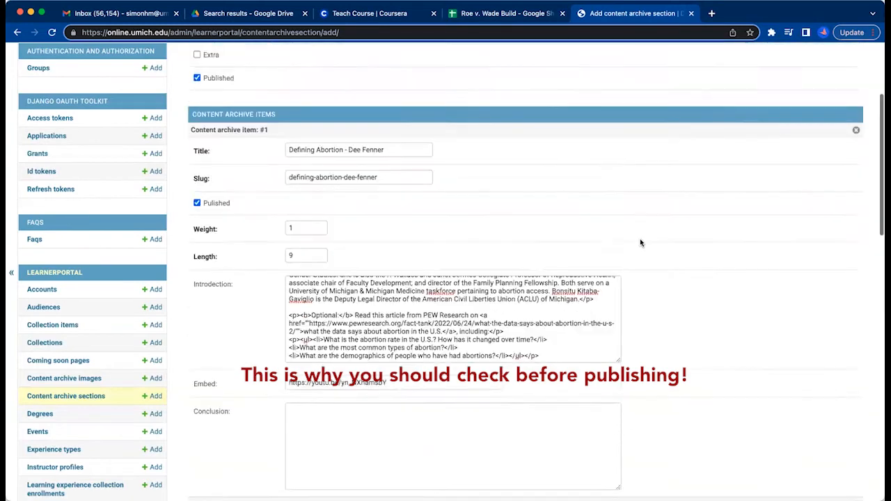
scroll(644, 247, "down", 5)
scroll(645, 247, "down", 3)
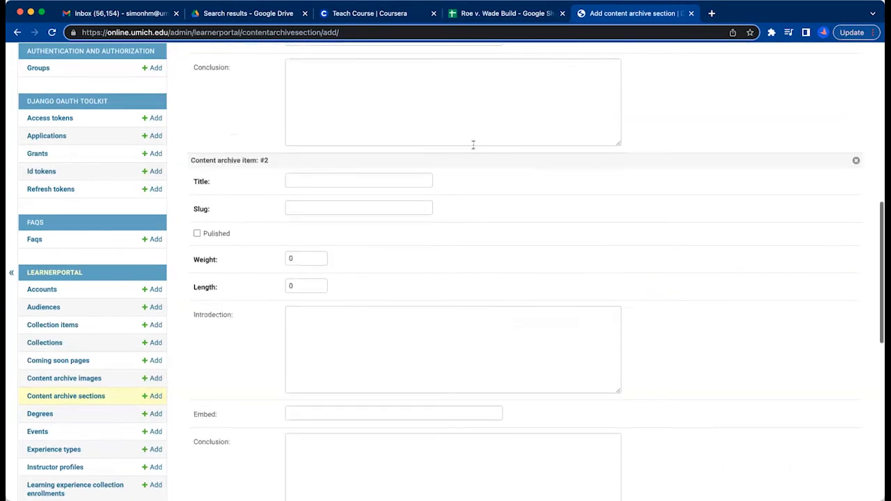
left_click(494, 14)
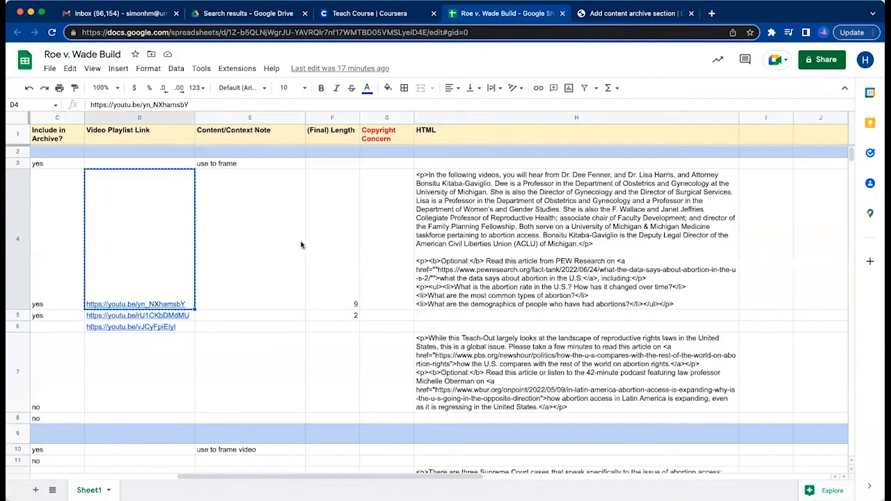
scroll(279, 258, "left", 2)
scroll(162, 316, "left", 3)
left_click(161, 316)
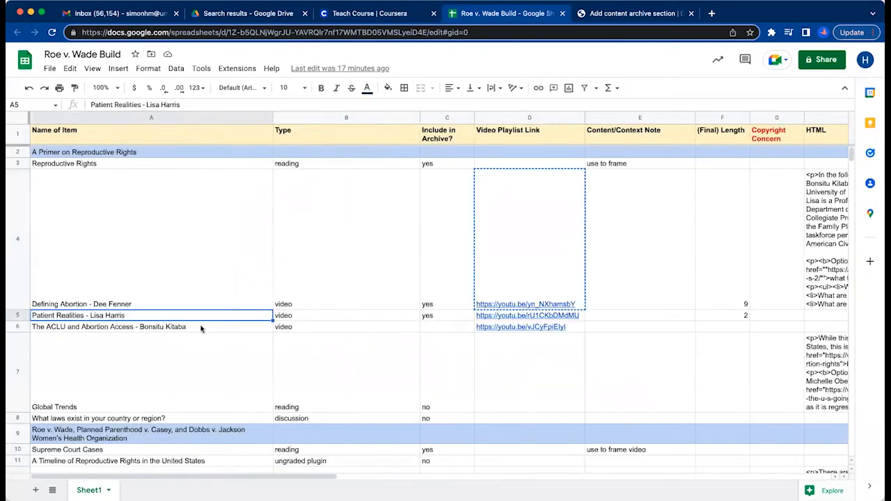
key("ctrl+c")
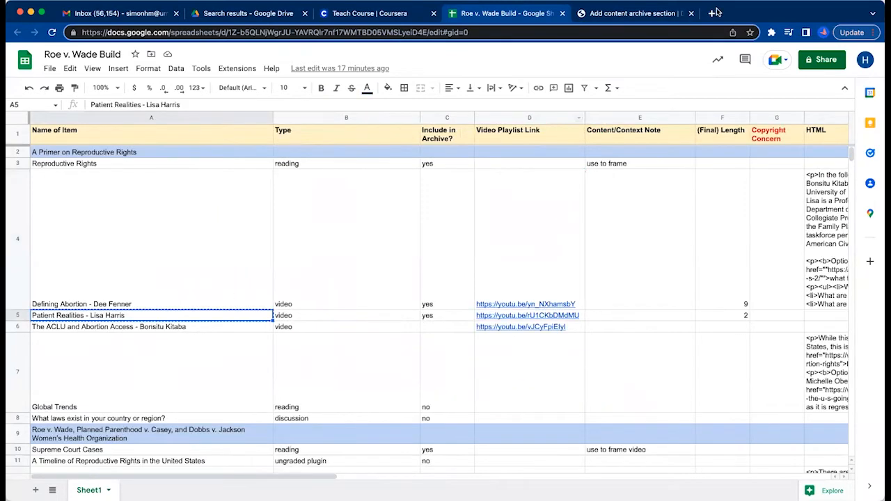
left_click(622, 14)
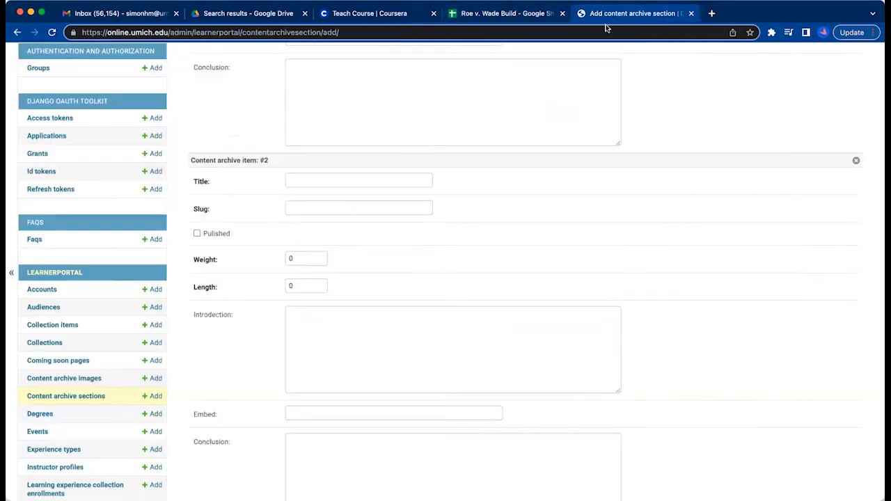
left_click(319, 182)
key("ctrl+v")
Mark content archive item #2 as published and set its weight to 2.
left_click(196, 234)
left_click(303, 261)
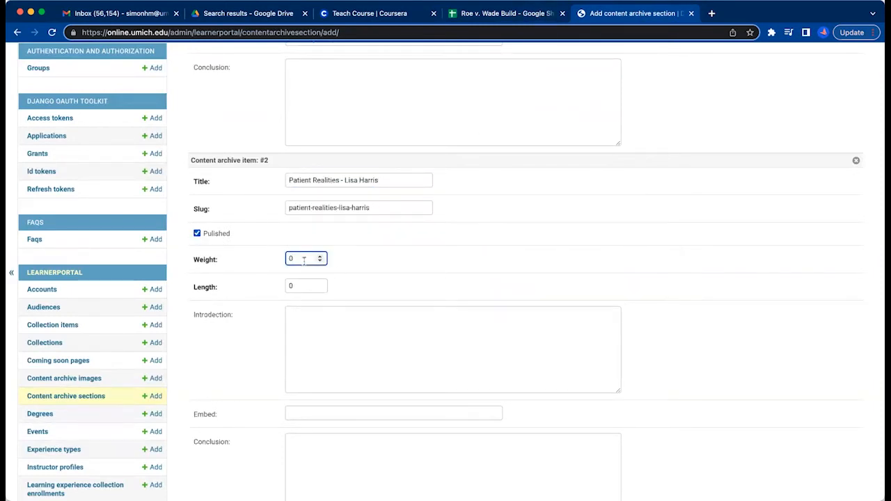
double_click(321, 256)
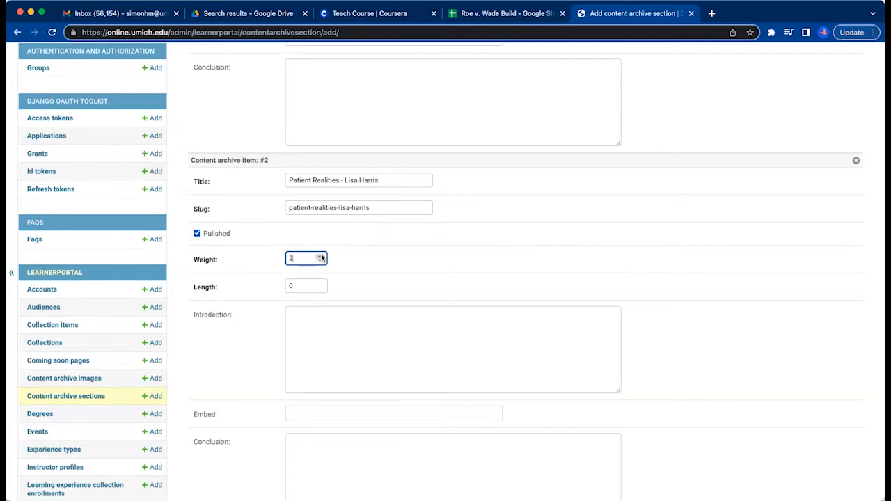
left_click(299, 285)
left_click(514, 19)
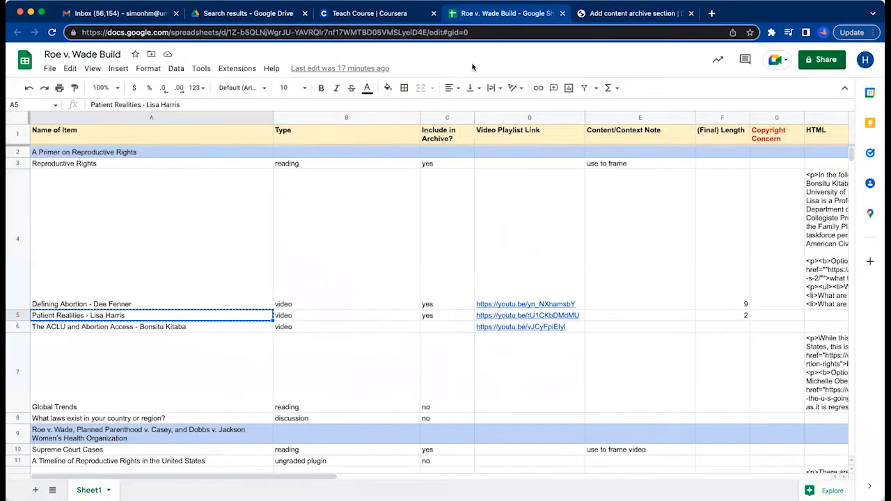
left_click(498, 316)
key("ctrl+c")
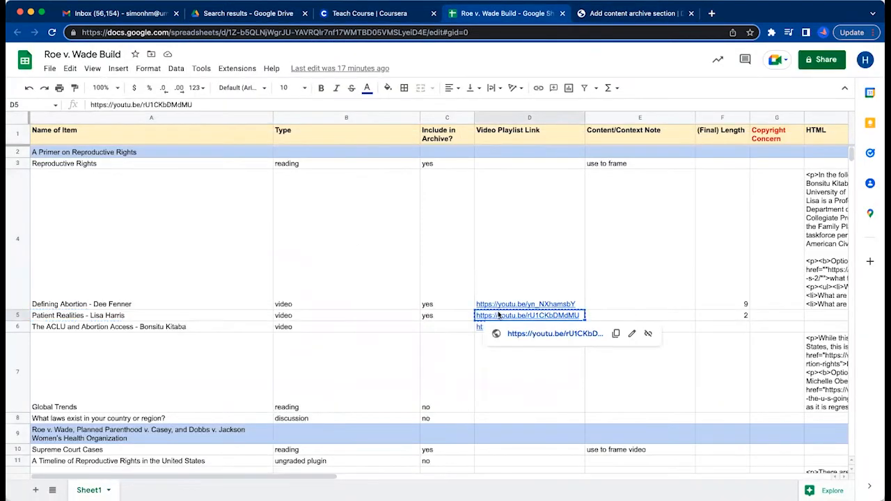
left_click(580, 17)
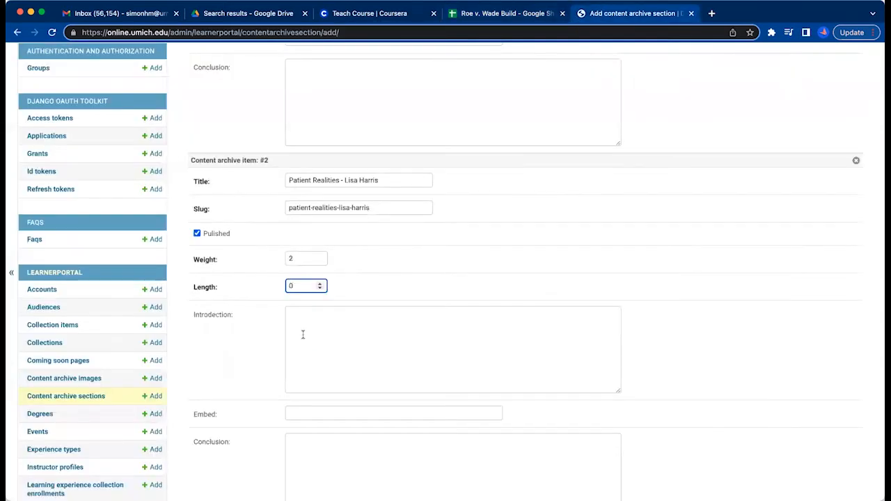
left_click(324, 417)
key("ctrl+v")
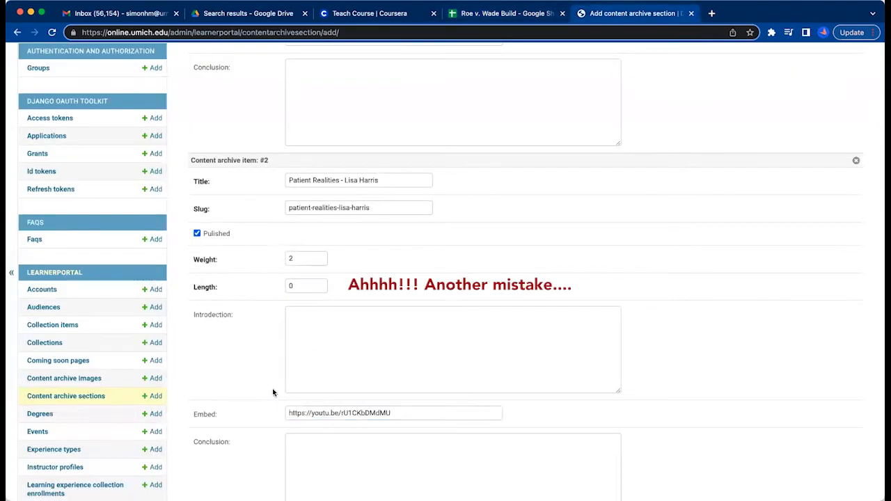
Look over the entries of content archive items #1 and #2, continuing down to the blank item #3.
scroll(708, 331, "down", 2)
scroll(709, 332, "down", 2)
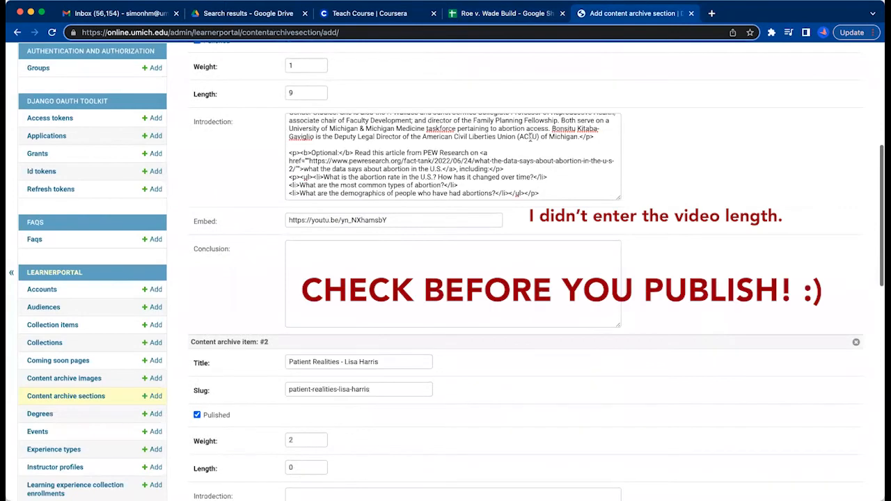
scroll(651, 427, "down", 10)
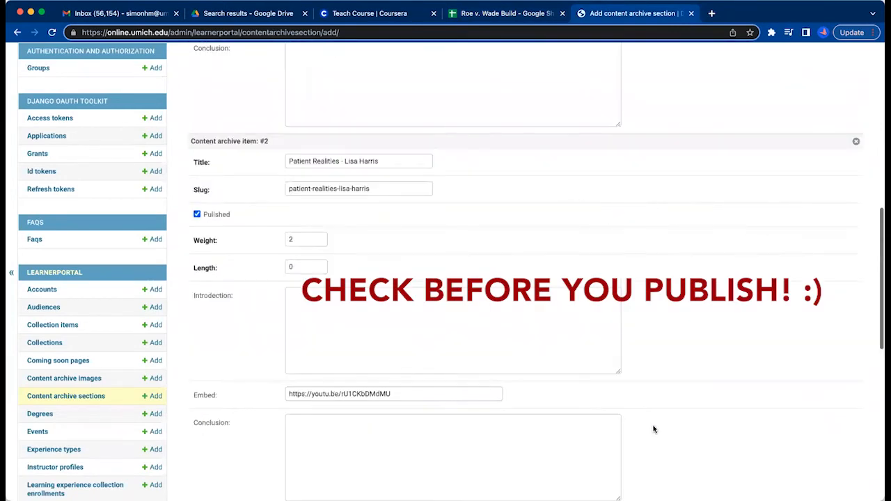
scroll(686, 341, "down", 5)
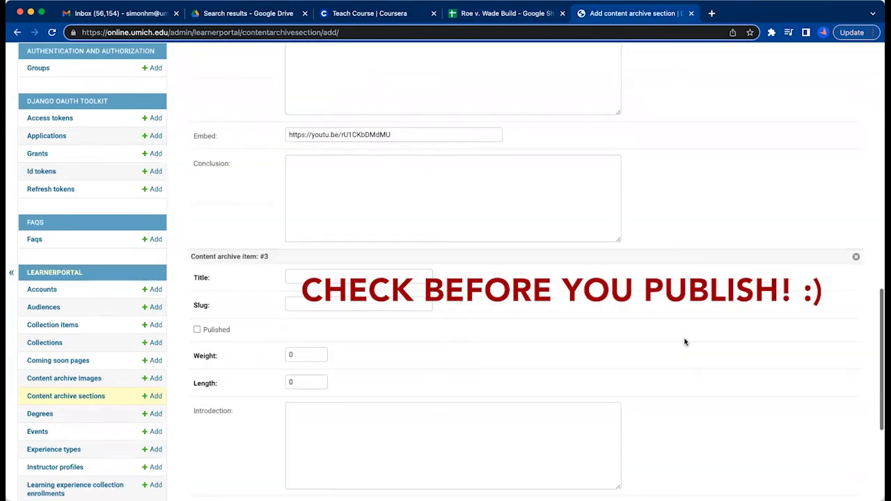
Copy the "The ACLU and Abortion Access" item name from cell A6 of the build sheet into content archive item #3's title.
left_click(504, 17)
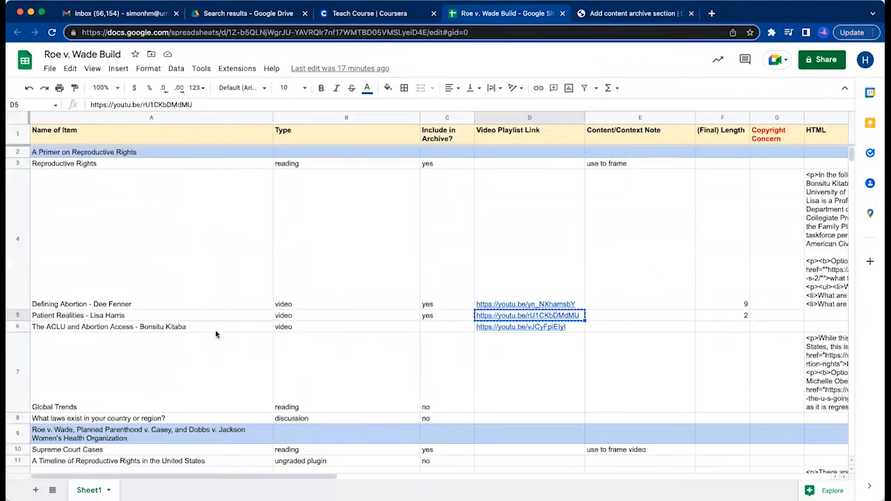
left_click(215, 330)
key("super+c")
left_click(630, 14)
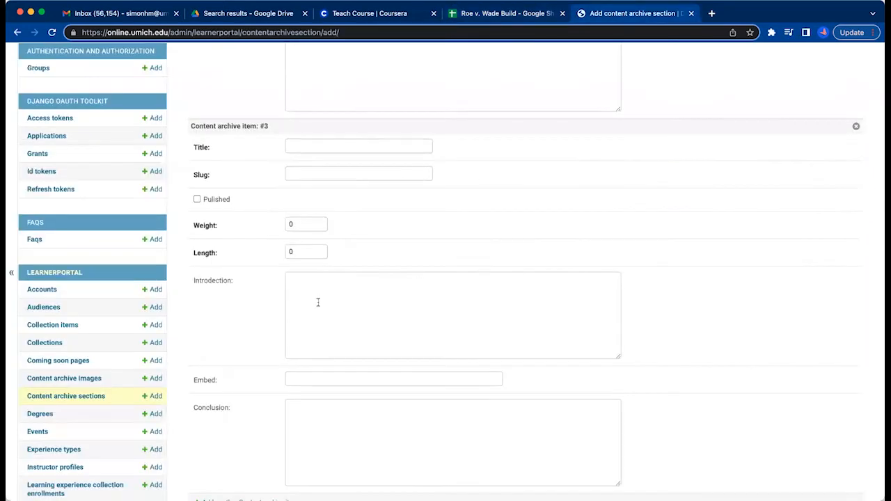
left_click(348, 147)
key("super+v")
Mark content archive item #3 as published and set its weight to 3.
left_click(197, 199)
left_click(296, 224)
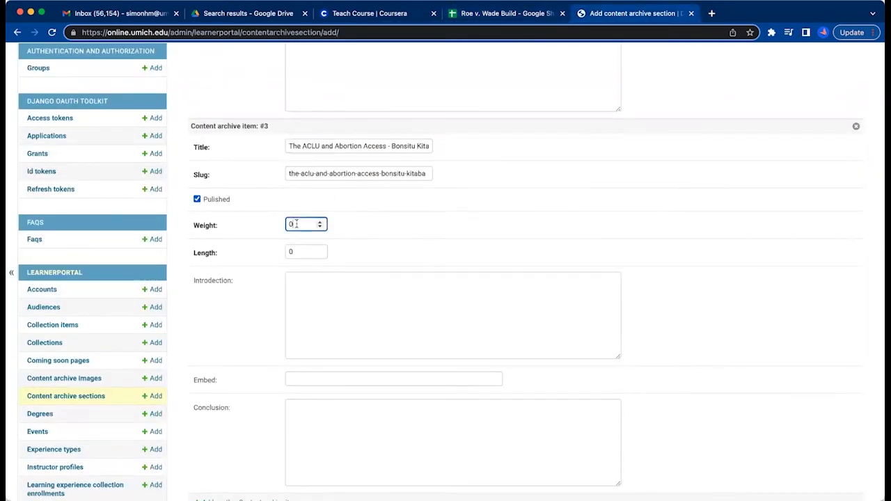
type("3")
left_click(295, 251)
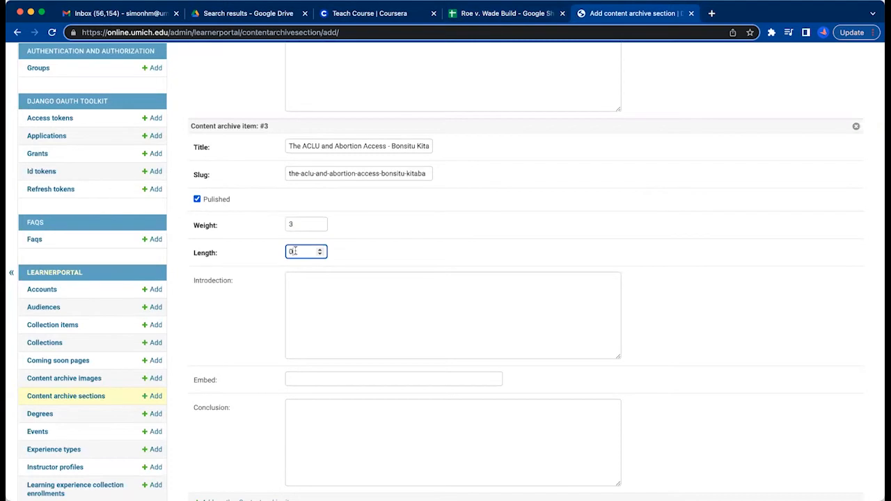
Enter "yes" in the build sheet's Include in Archive column for the ACLU and Abortion Access video in row 6.
left_click(508, 13)
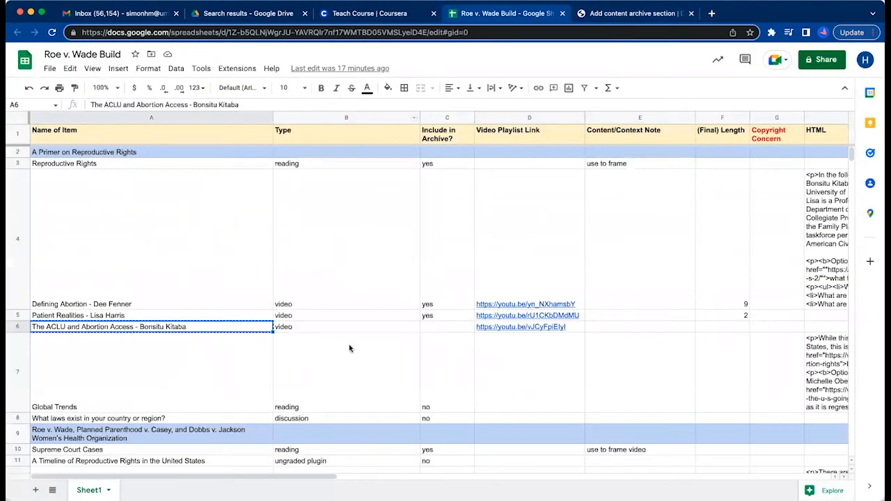
left_click(497, 329)
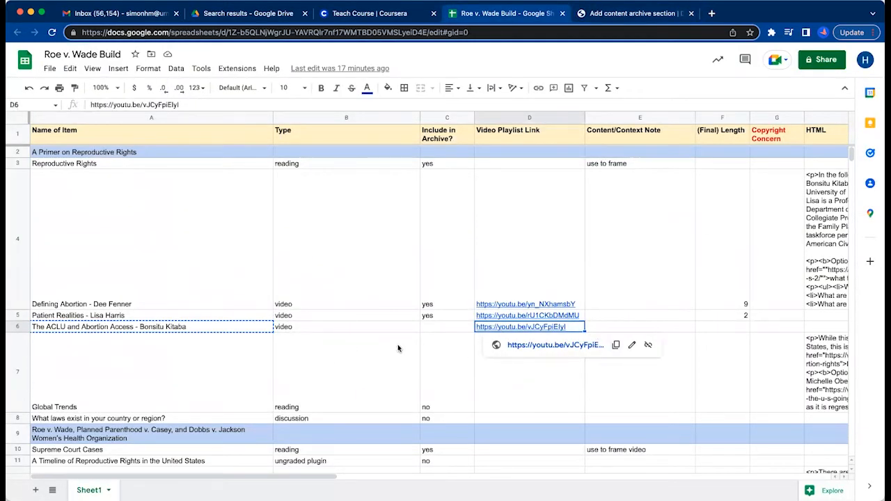
left_click(434, 326)
type("yes")
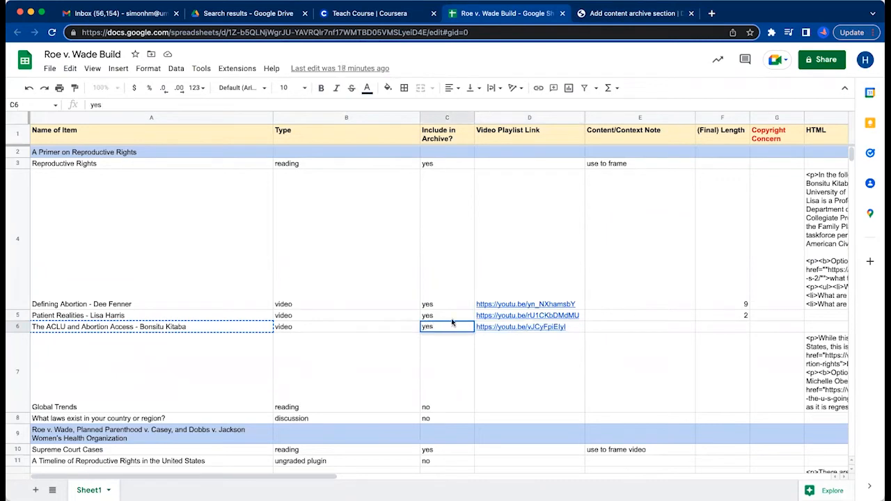
Check the running time of the video linked in cell D6 and enter 7 as its final length in F6.
left_click(518, 325)
key("ctrl+c")
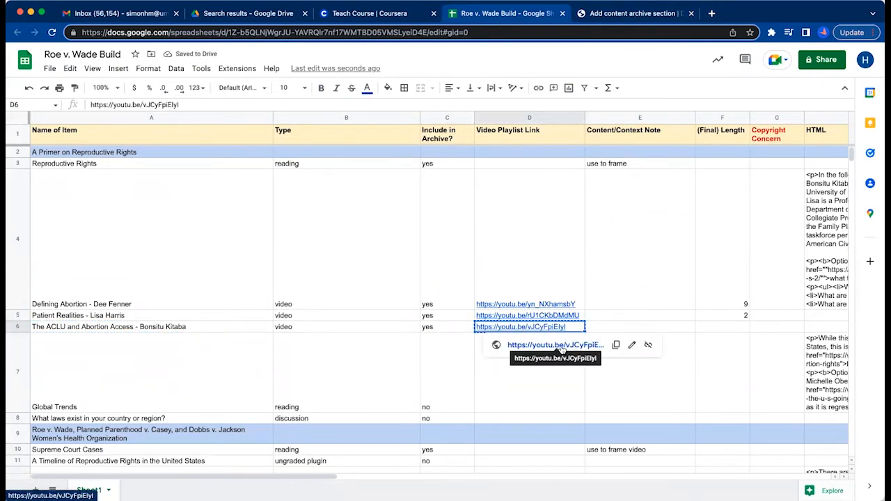
left_click(563, 346)
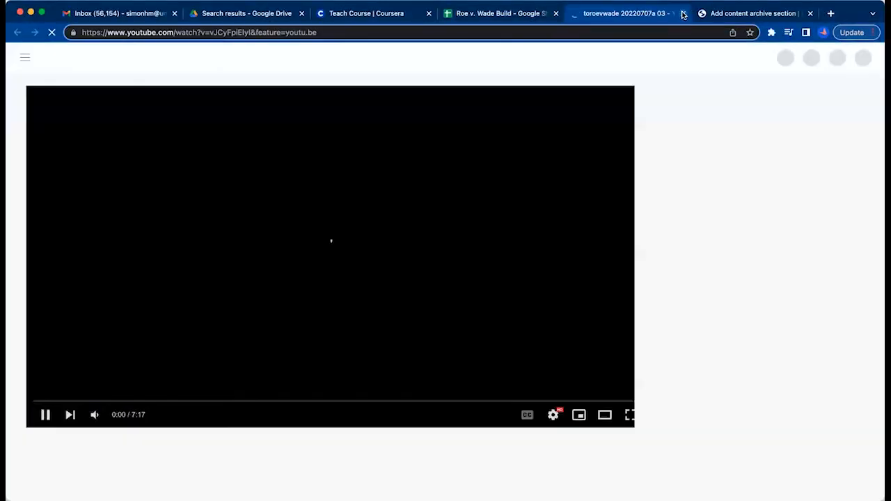
left_click(683, 13)
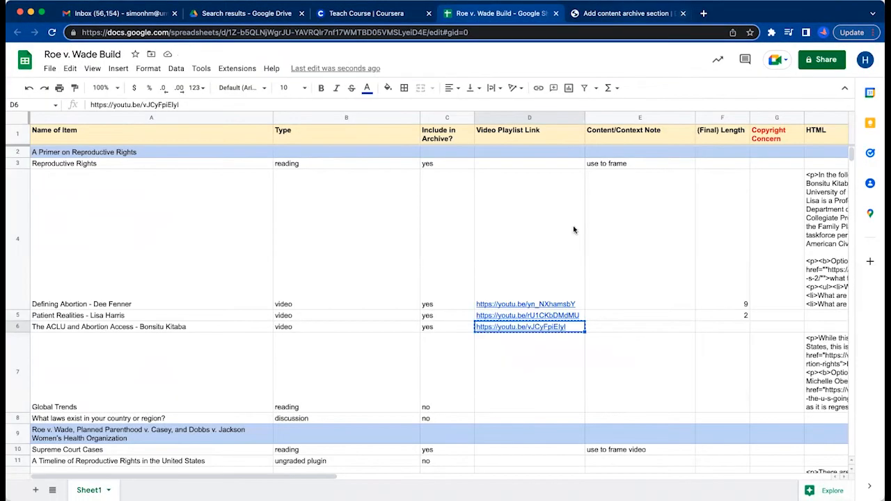
double_click(739, 327)
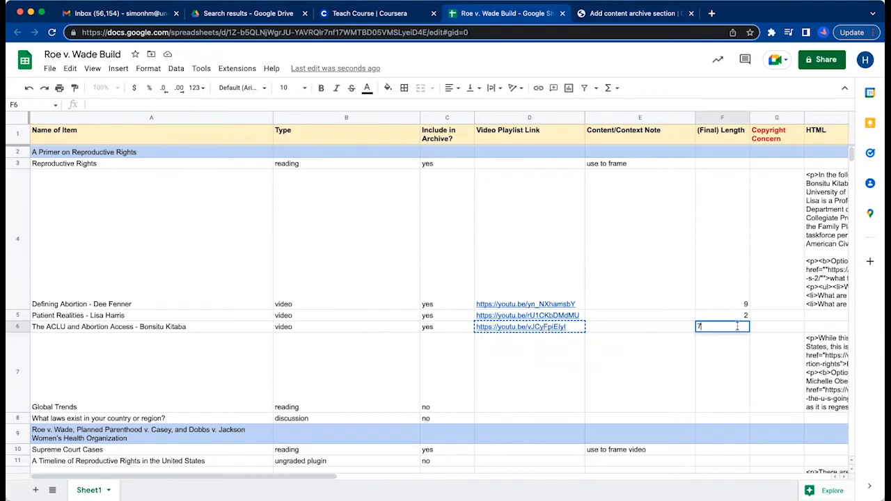
left_click(667, 353)
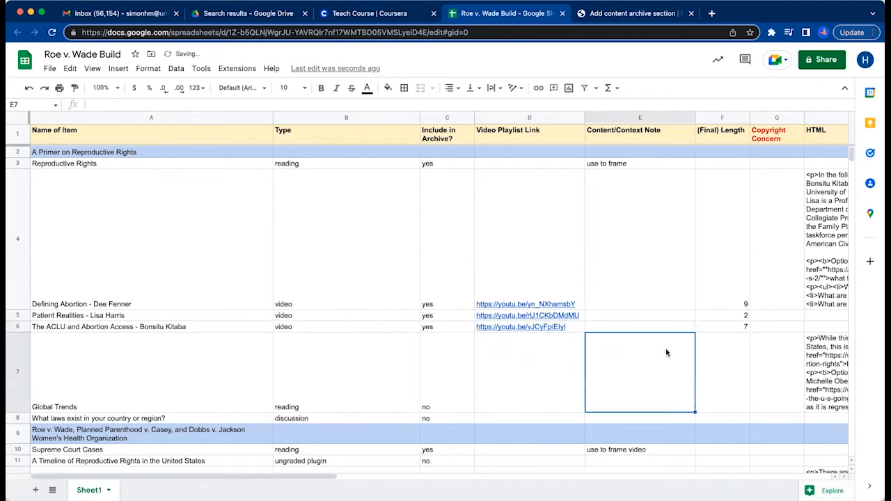
left_click(610, 14)
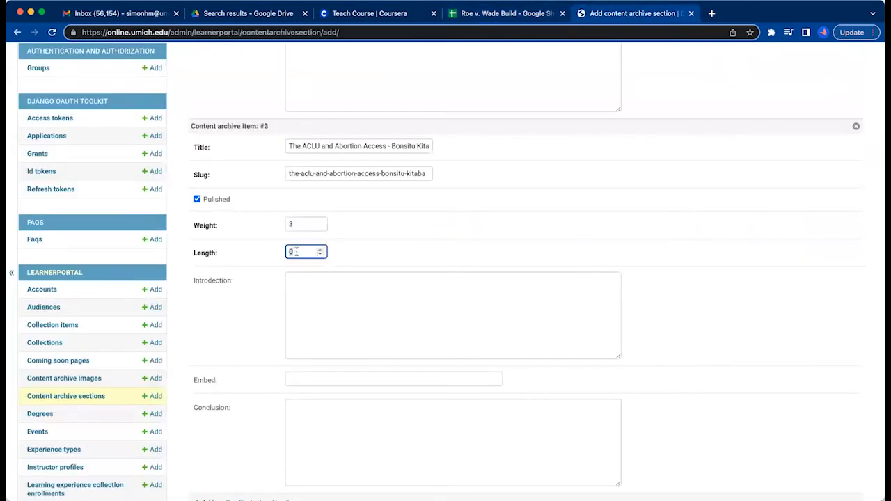
type("7")
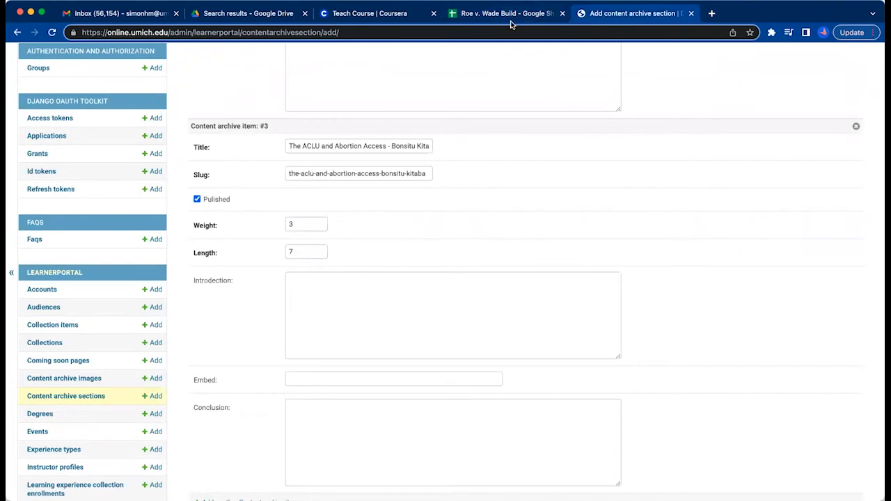
left_click(513, 13)
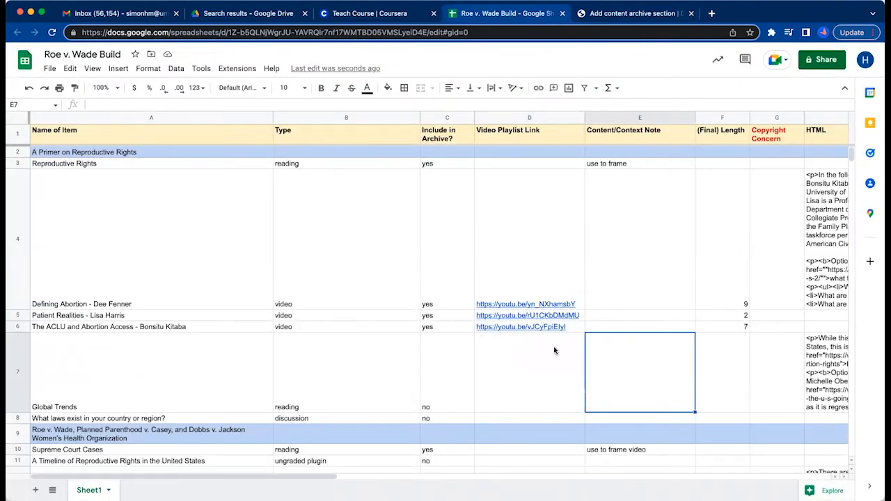
left_click(540, 327)
key("ctrl+c")
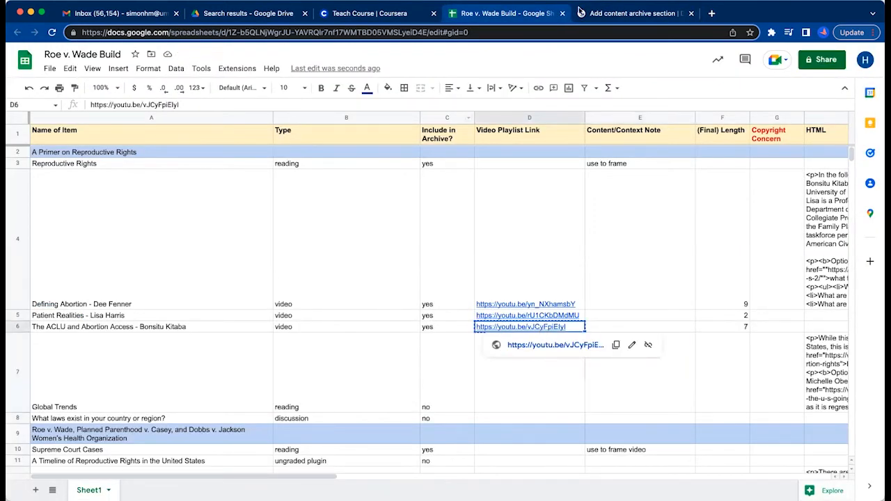
left_click(605, 15)
left_click(327, 376)
key("super+v")
scroll(258, 376, "down", 3)
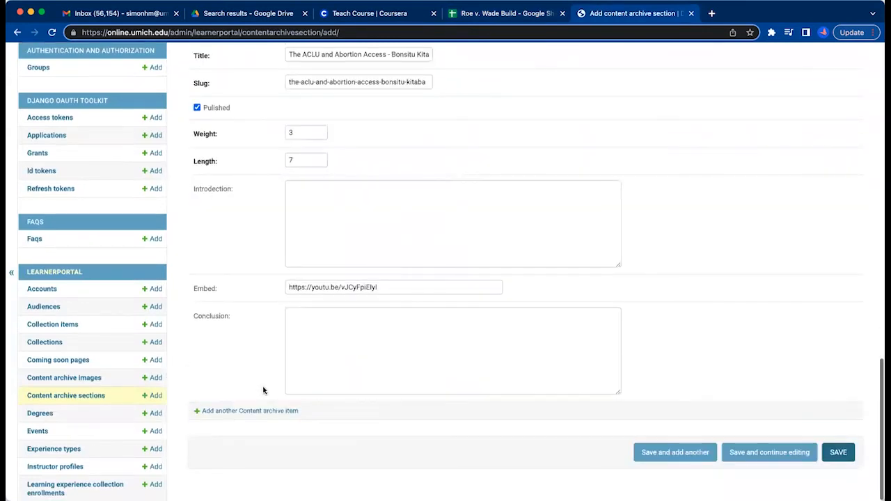
Examine the build sheet rows below the ACLU video for remaining archive items and the start of the next section.
left_click(491, 14)
left_click(352, 357)
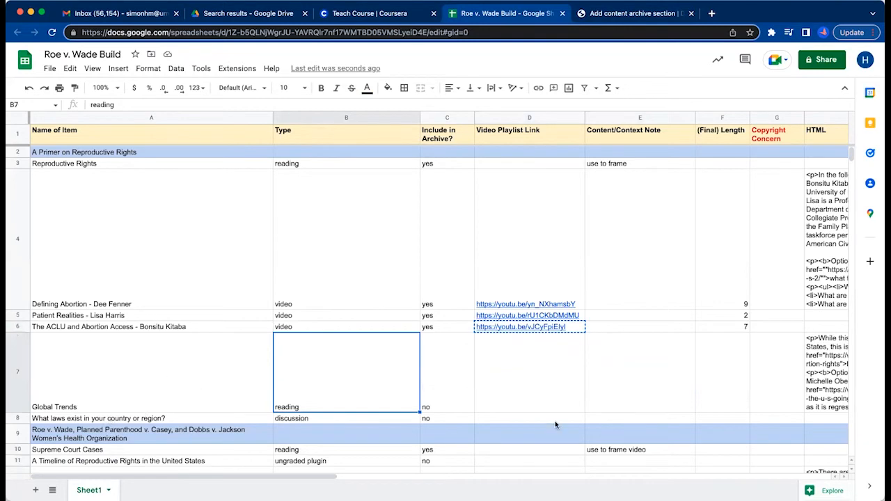
scroll(373, 420, "down", 3)
left_click(512, 286)
scroll(443, 392, "down", 1)
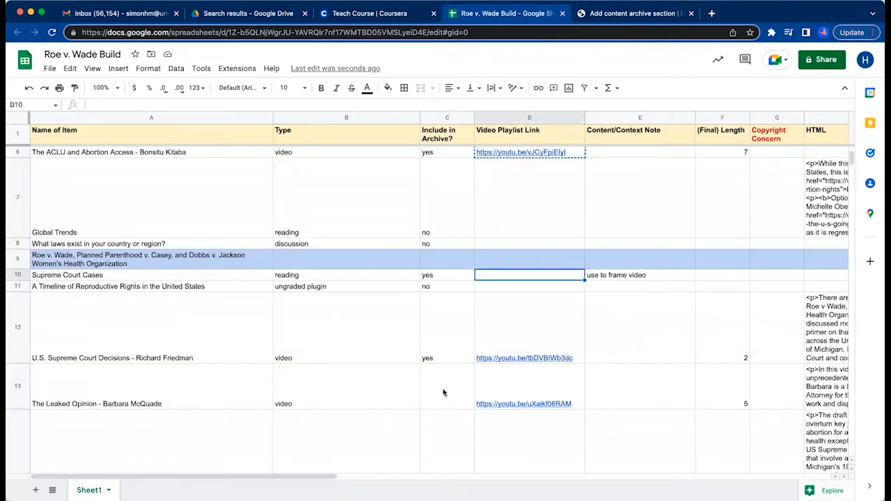
Review the "A Primer on Reproductive Rights" section's entries and save it, continuing with another new content archive section.
left_click(644, 13)
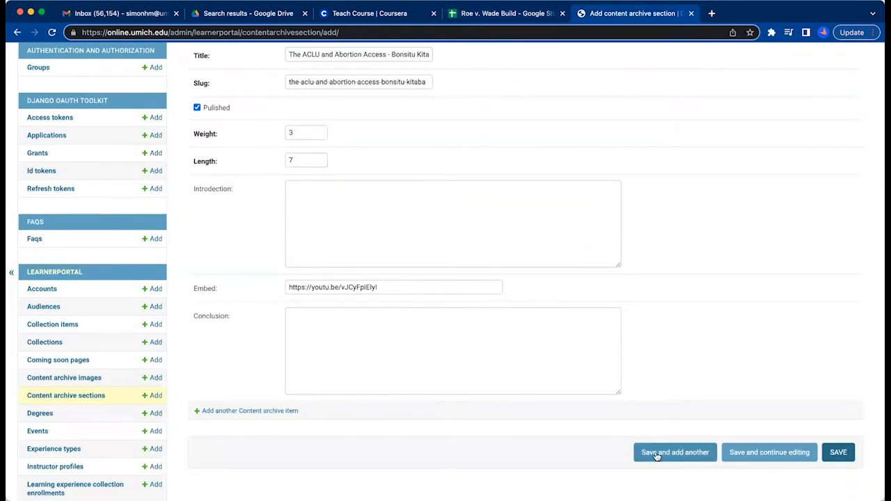
scroll(462, 350, "up", 5)
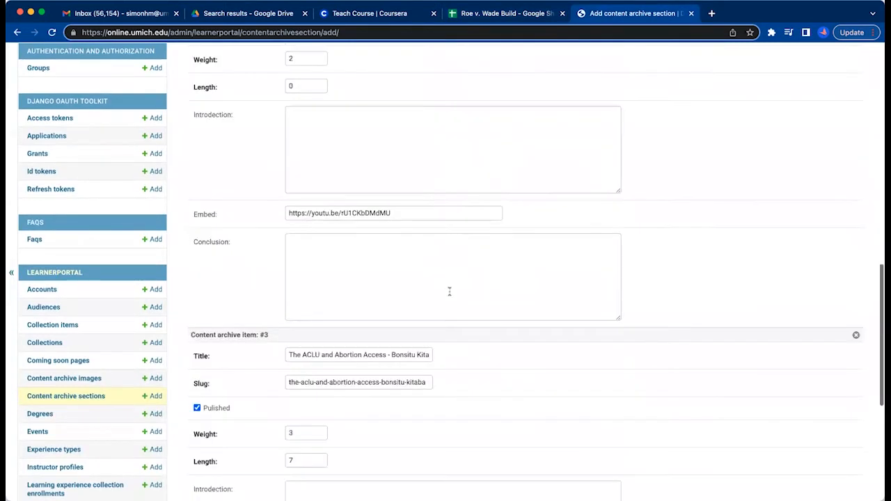
scroll(449, 292, "up", 2)
scroll(297, 397, "down", 2)
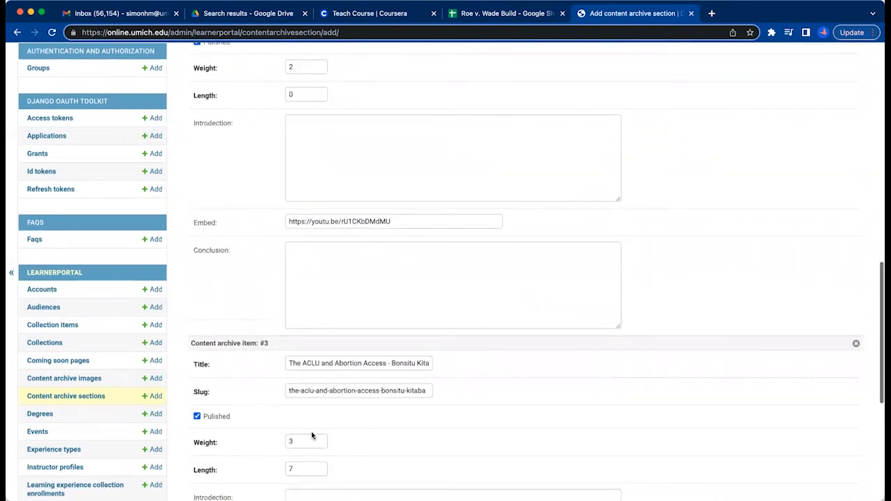
scroll(282, 306, "up", 5)
scroll(284, 280, "up", 10)
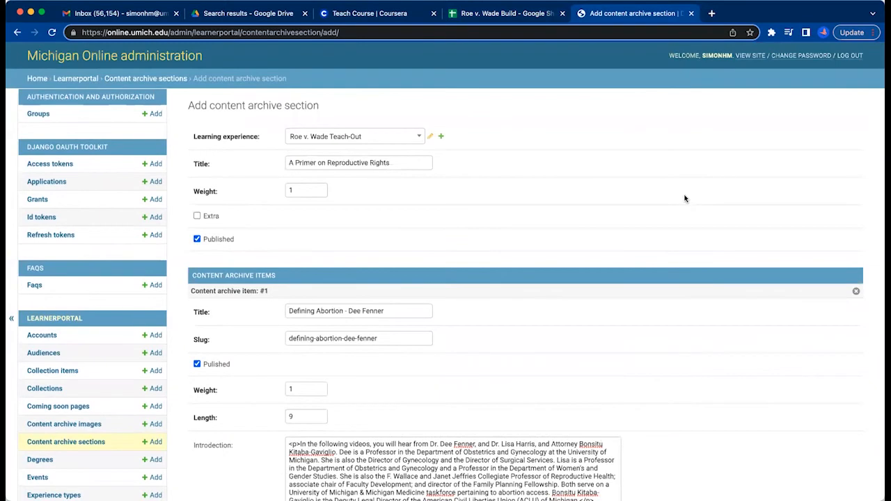
scroll(551, 380, "down", 7)
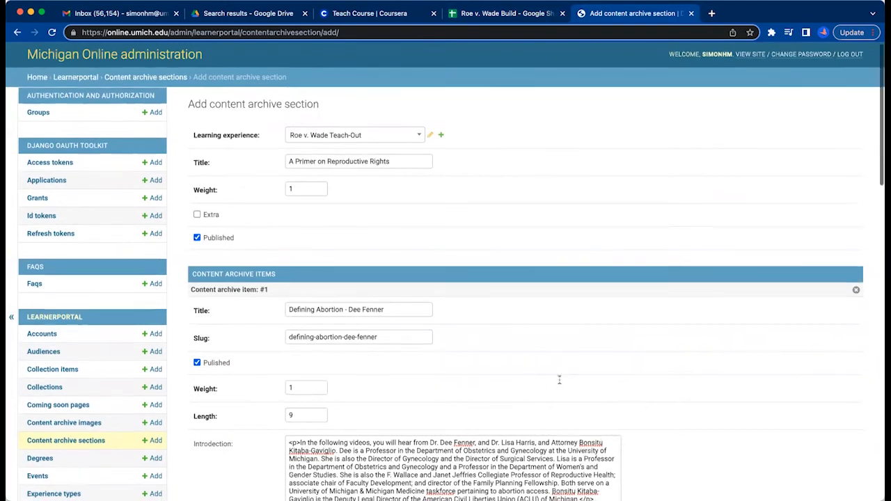
scroll(566, 381, "down", 8)
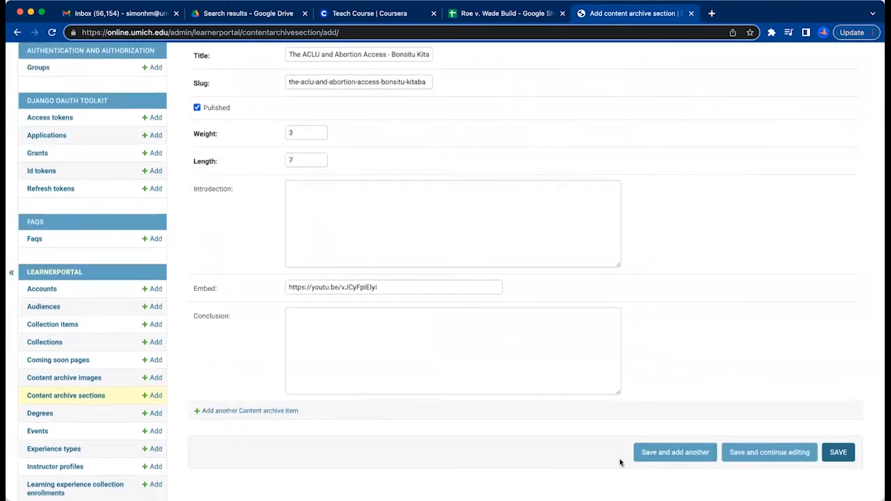
left_click(666, 453)
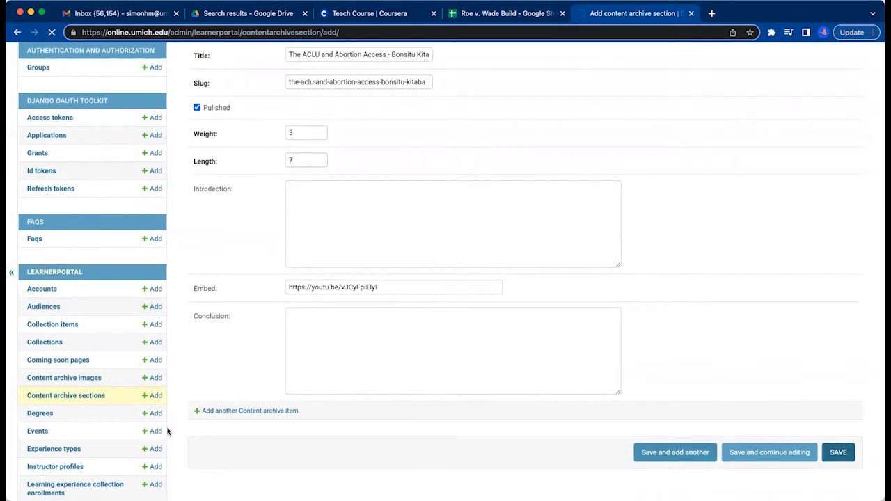
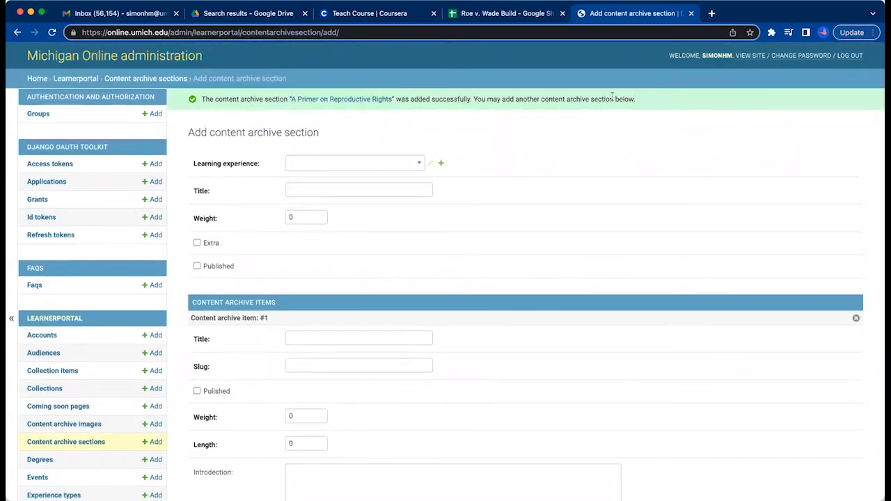
Assign the new content archive section to the Roe v. Wade Teach-Out learning experience.
left_click(371, 166)
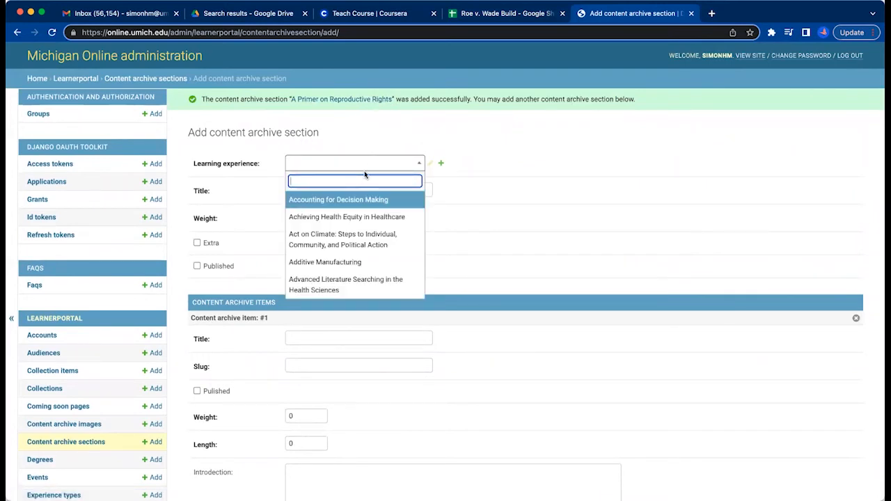
type("roe")
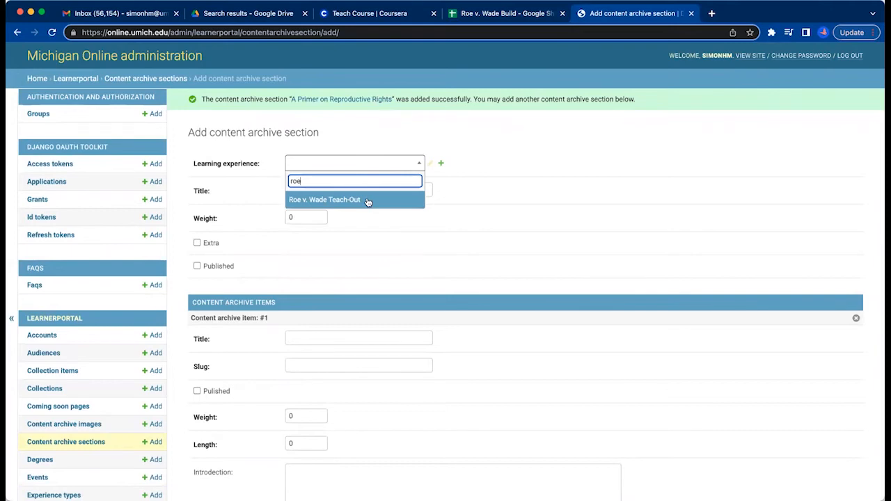
left_click(368, 200)
Copy the section's title from cell A9 of the build sheet and publish the section with weight 2.
left_click(340, 191)
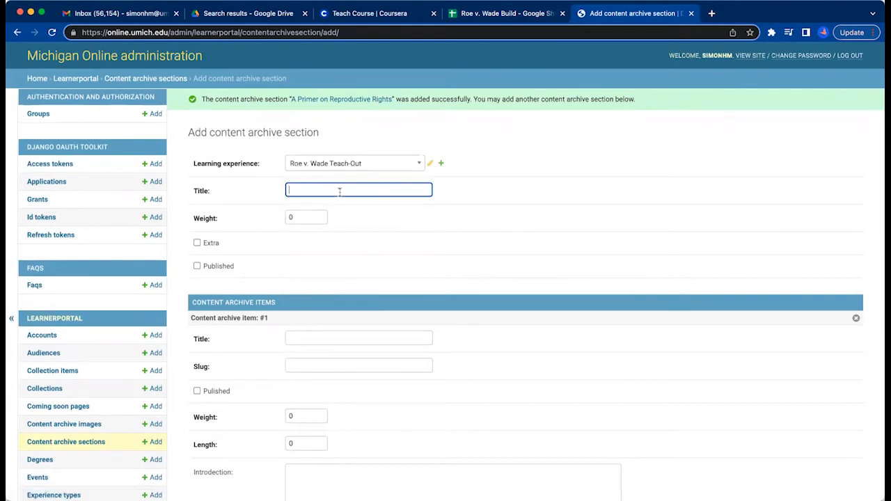
left_click(495, 12)
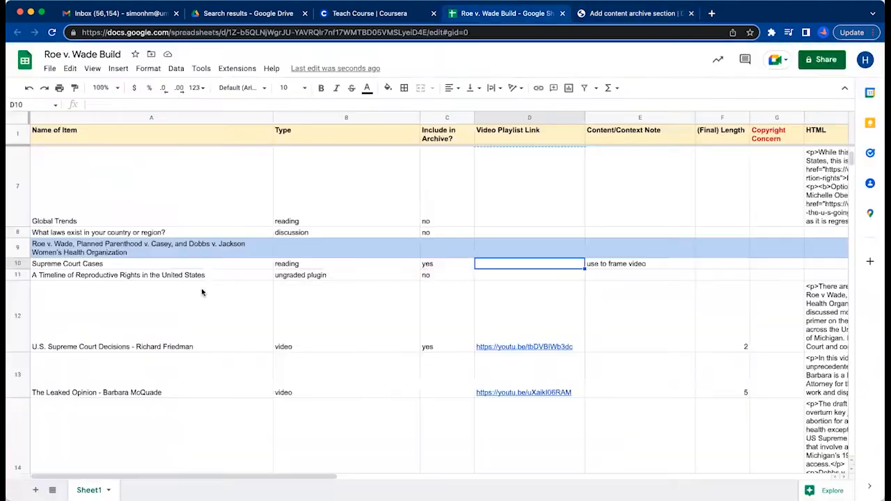
double_click(129, 245)
key("super+c")
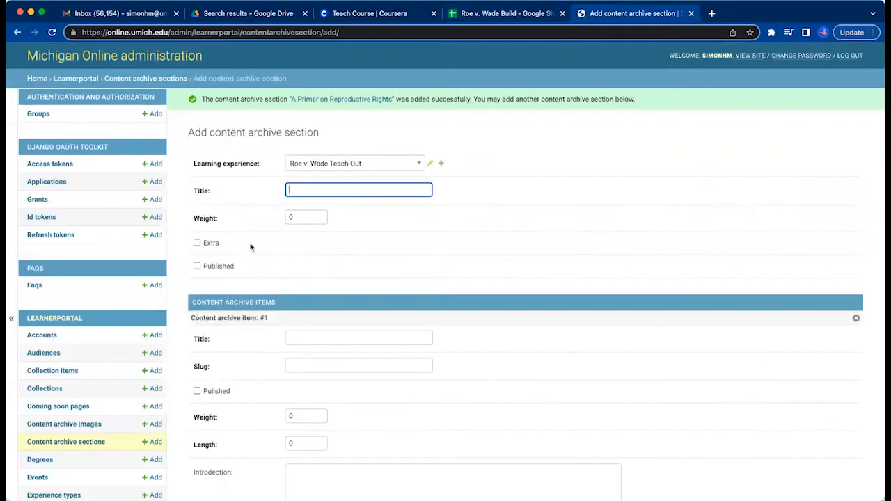
left_click(613, 14)
key("super+v")
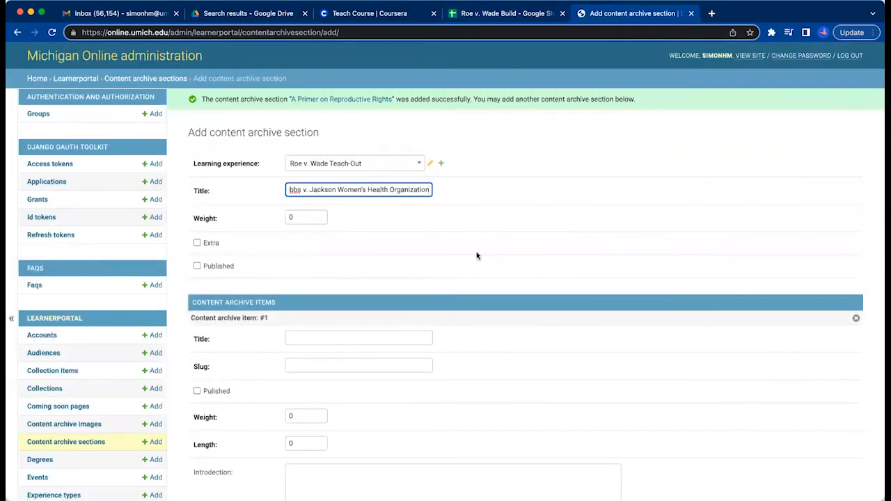
left_click(297, 217)
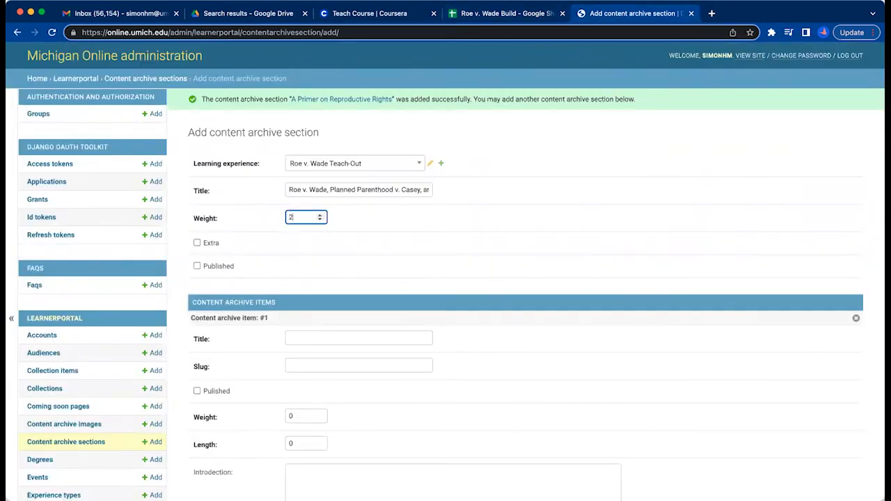
left_click(197, 266)
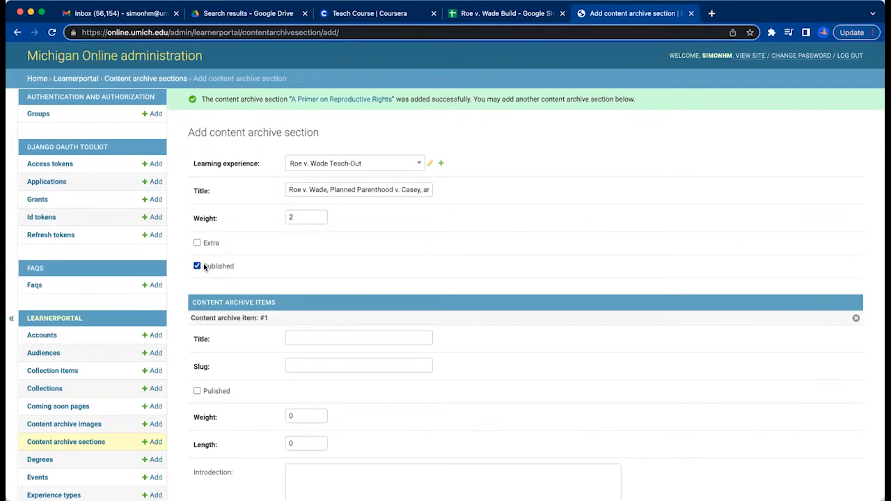
Copy the title "A Timeline of Reproductive Rights in the United States" from cell A11 into content archive item #1.
scroll(502, 255, "down", 3)
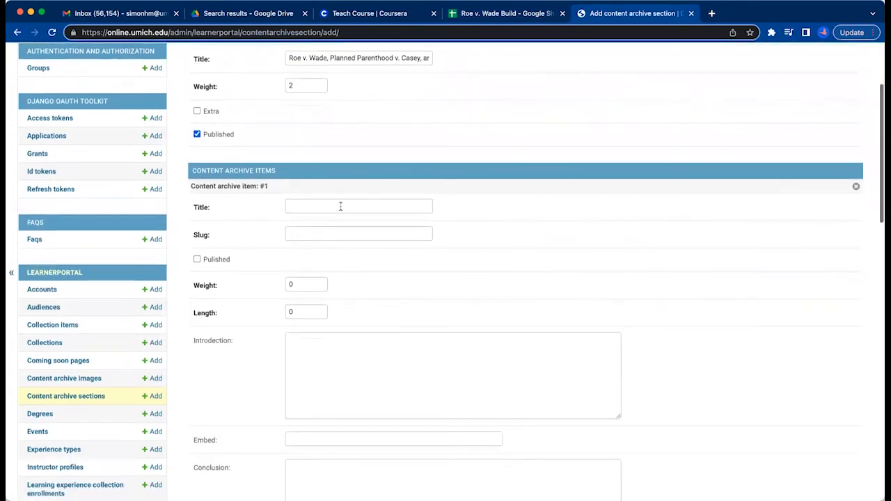
left_click(341, 206)
left_click(499, 17)
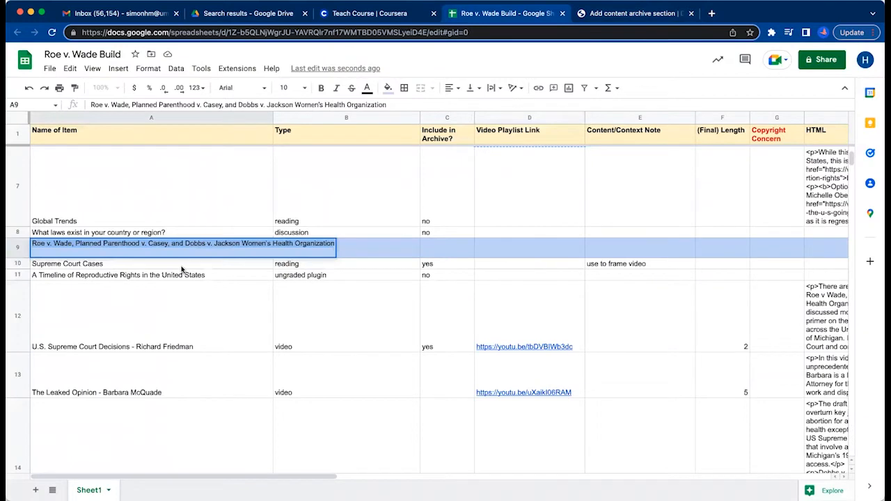
key("Return")
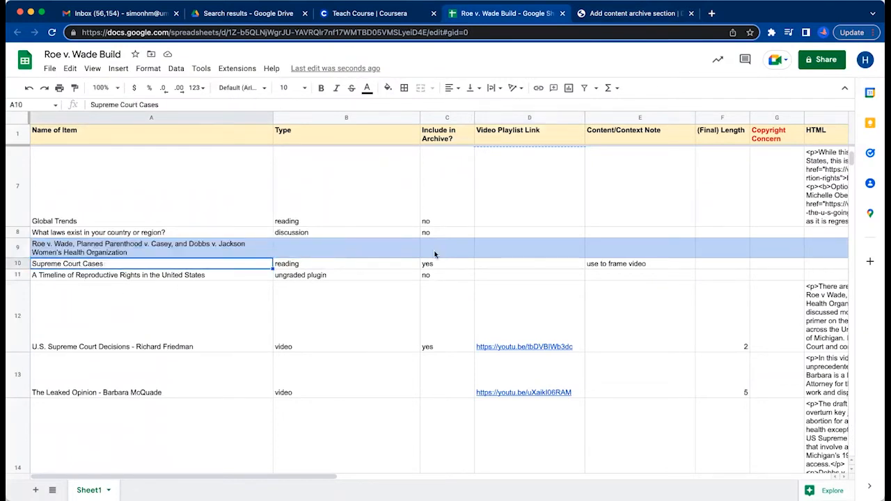
left_click(605, 267)
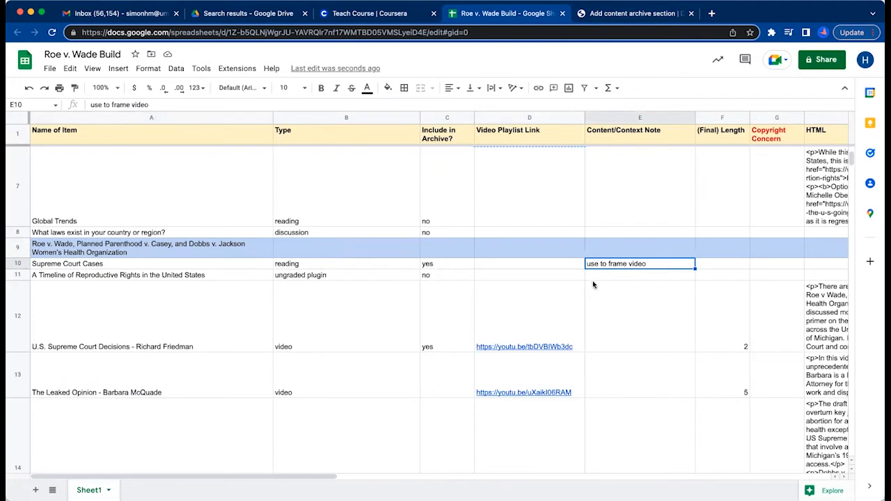
left_click(193, 277)
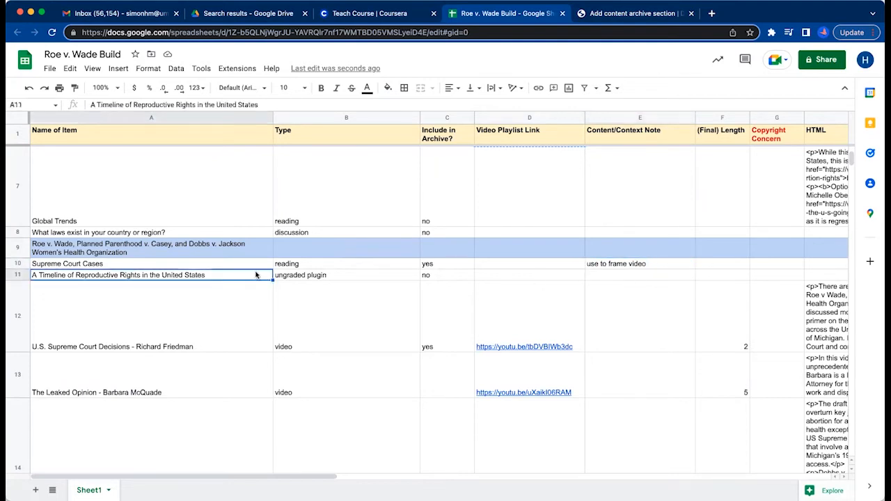
key("super+c")
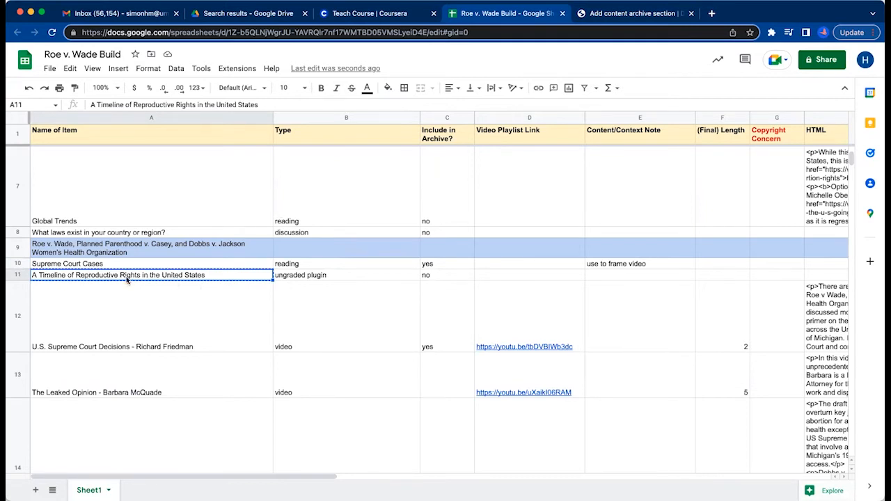
left_click(619, 14)
key("super+v")
Mark content archive item #1 as published and set its weight to 1.
left_click(216, 260)
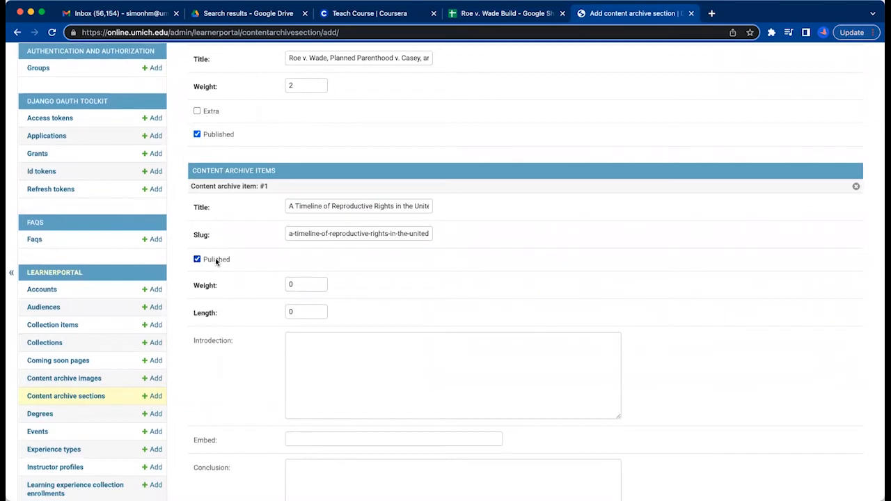
scroll(402, 277, "down", 1)
left_click(303, 274)
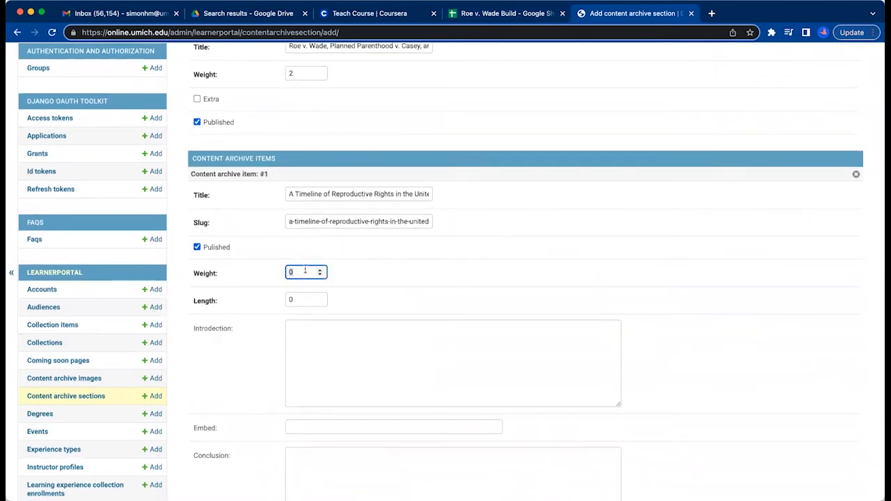
type("1")
left_click(466, 301)
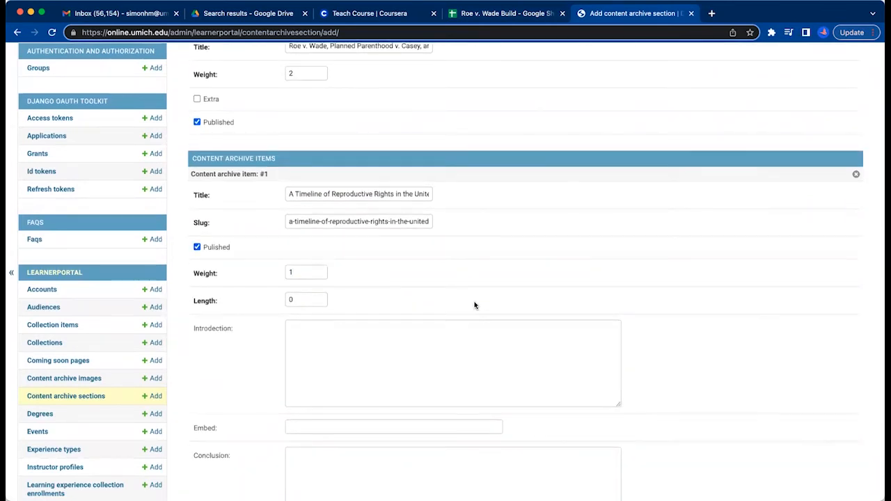
Replace item #1's title with the U.S. Supreme Court Decisions video title from cell A12 of the build sheet.
scroll(478, 294, "down", 3)
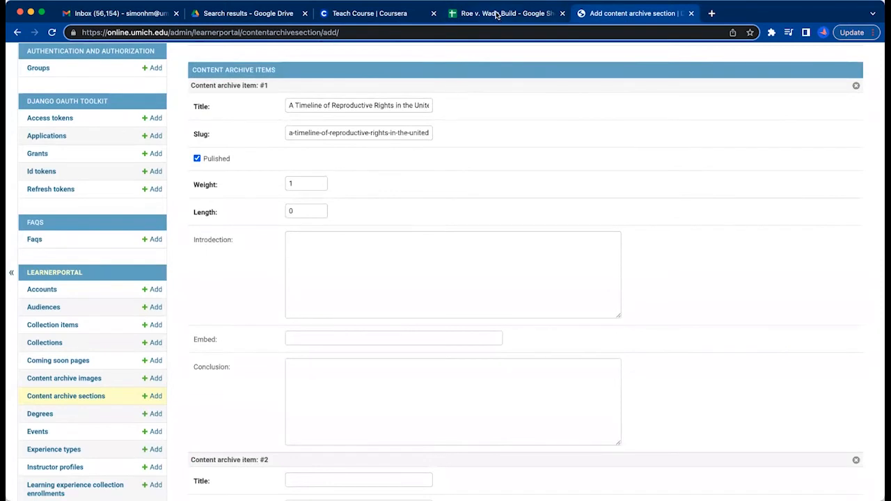
left_click(496, 15)
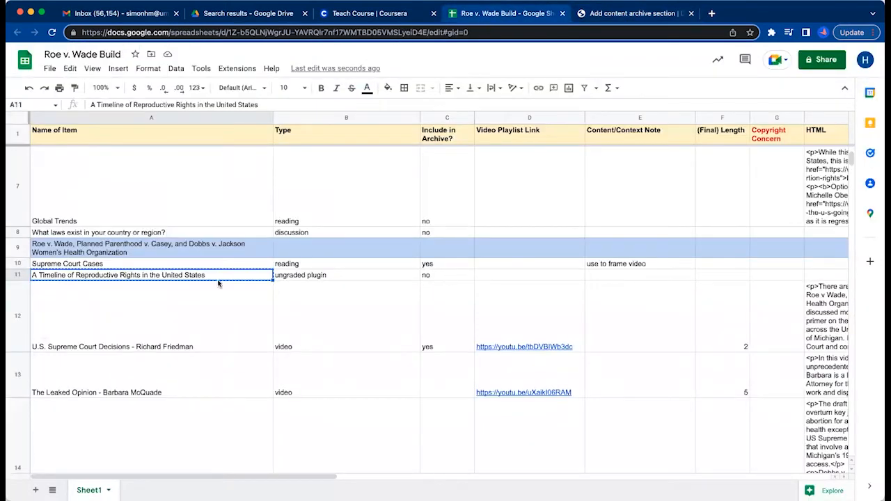
left_click(289, 277)
left_click(235, 280)
left_click(221, 326)
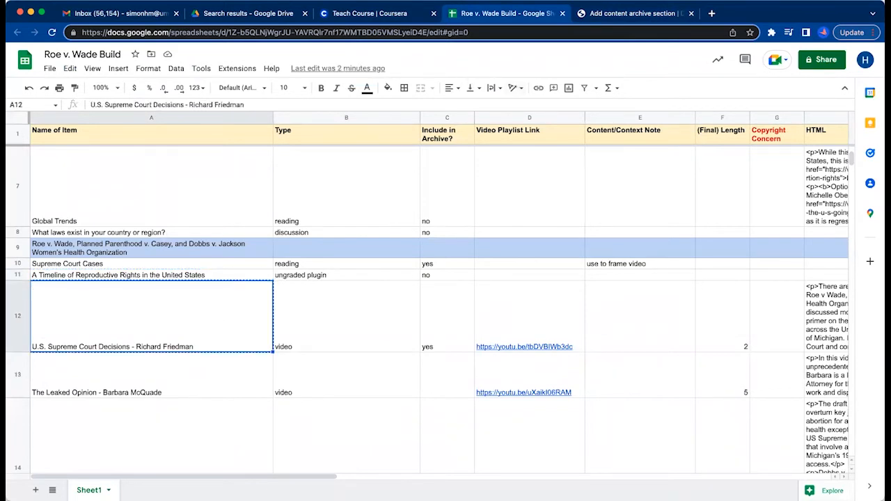
left_click(612, 13)
triple_click(357, 105)
key("ctrl+v")
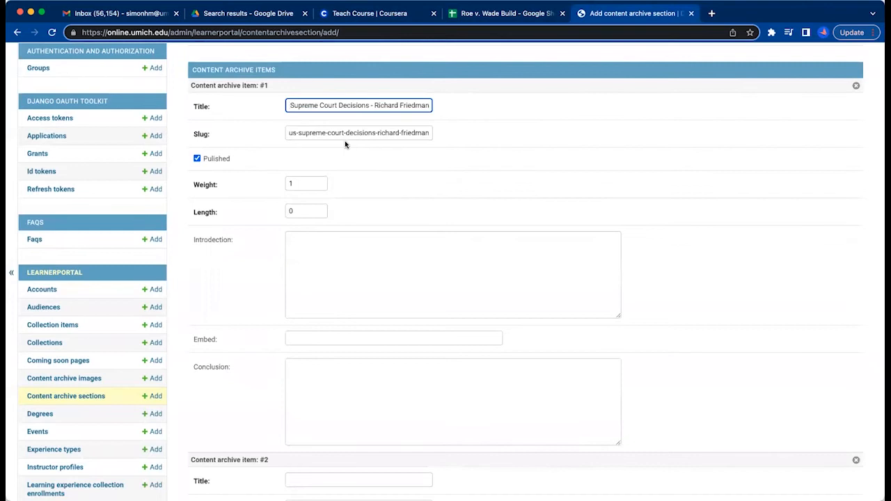
left_click(285, 168)
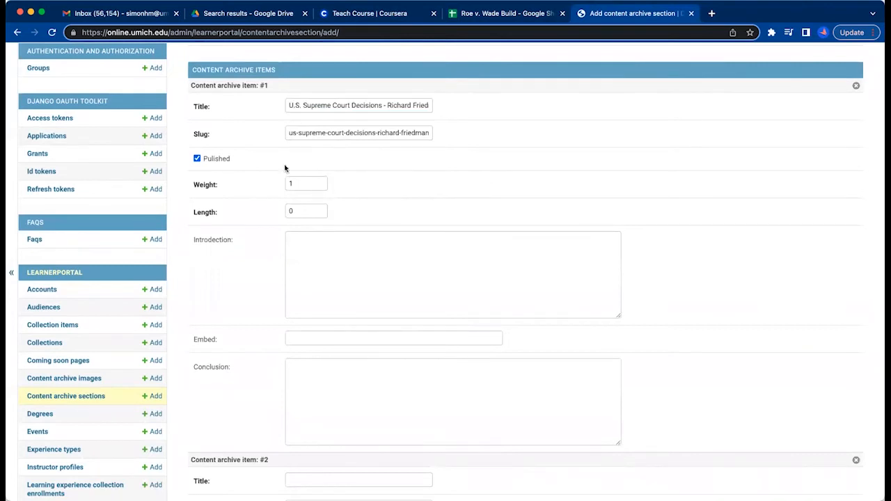
left_click(498, 12)
left_click(513, 328)
key("ctrl+c")
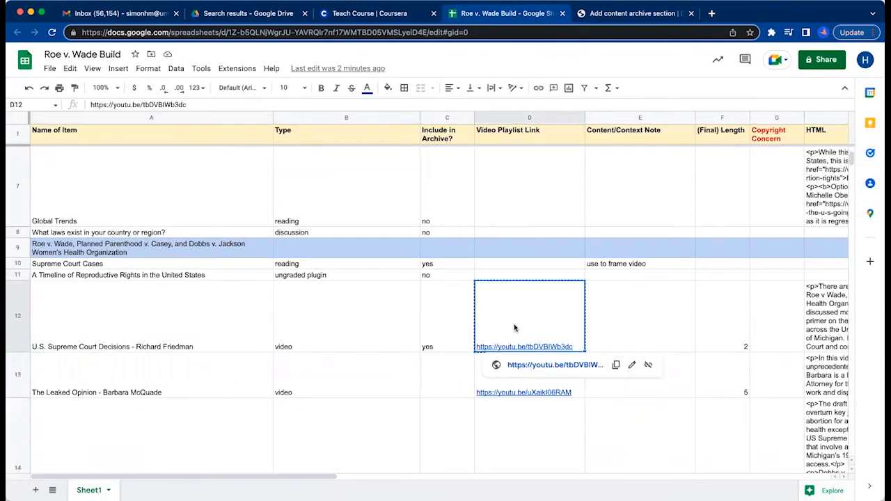
left_click(624, 13)
left_click(295, 209)
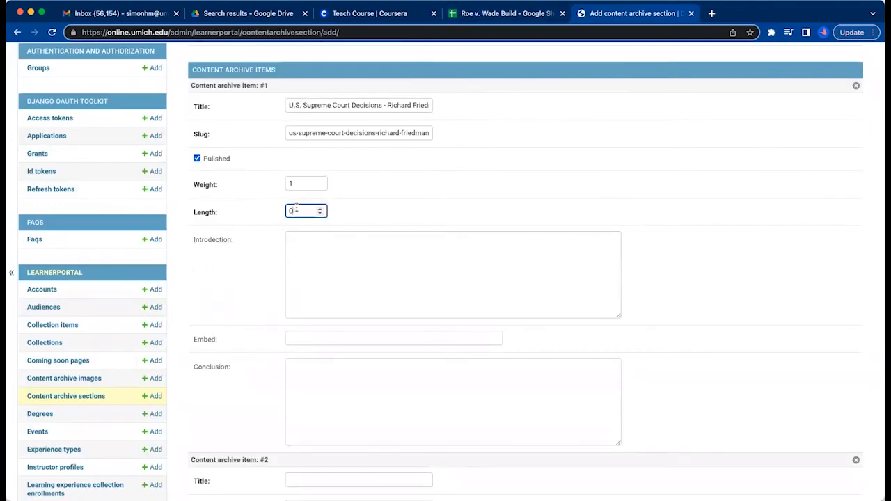
left_click(313, 339)
key("ctrl+v")
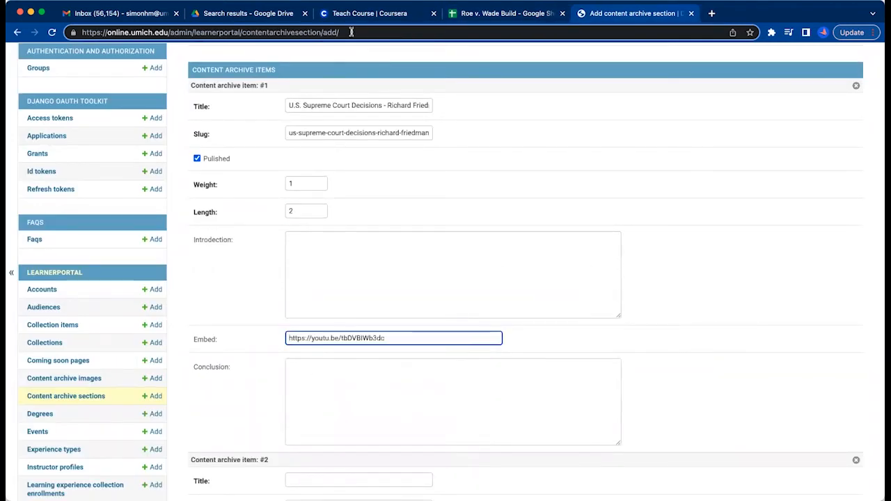
Copy the HTML text from cell H12 into item #1's introduction and check its paragraph tags.
left_click(490, 13)
key("ctrl+c")
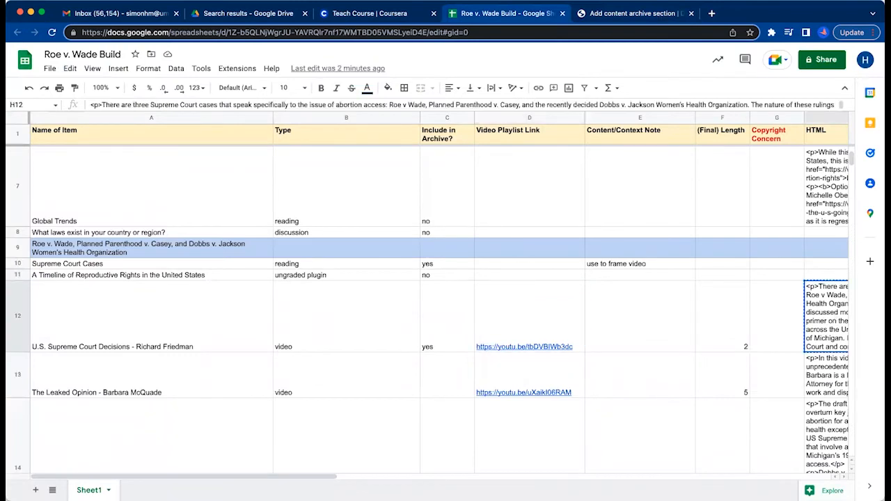
left_click(639, 17)
left_click(380, 271)
key("ctrl+v")
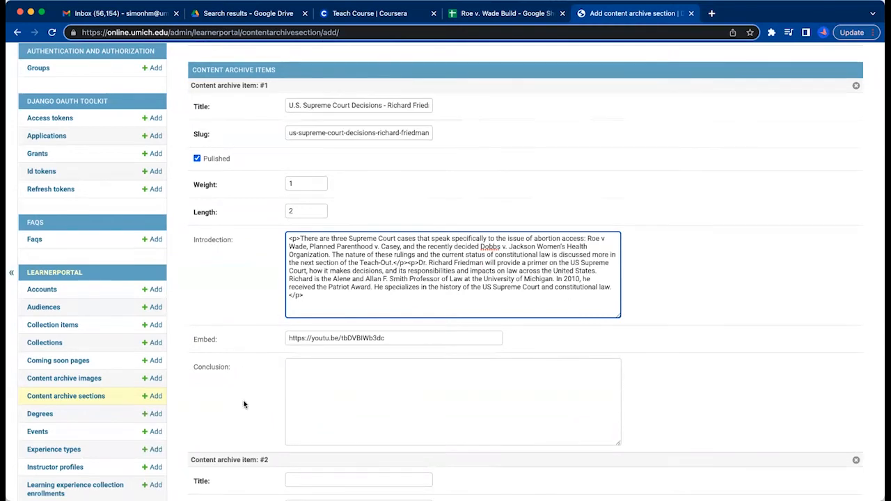
scroll(244, 376, "down", 5)
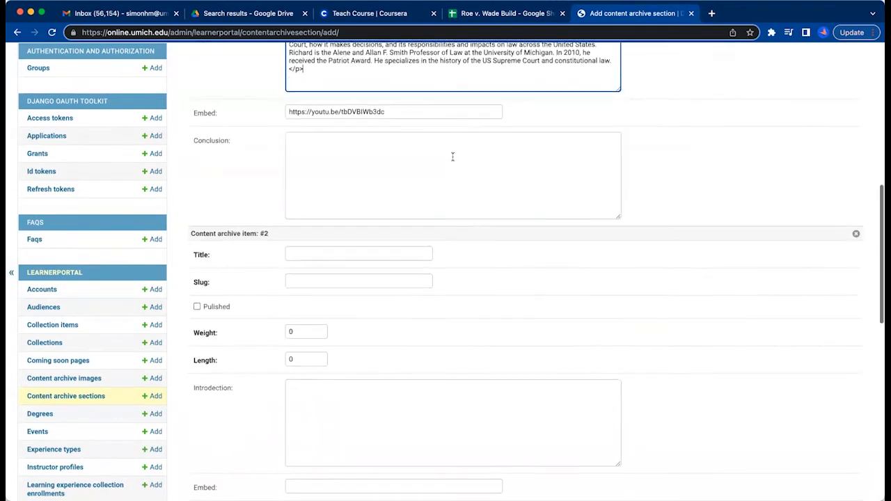
scroll(439, 139, "up", 1)
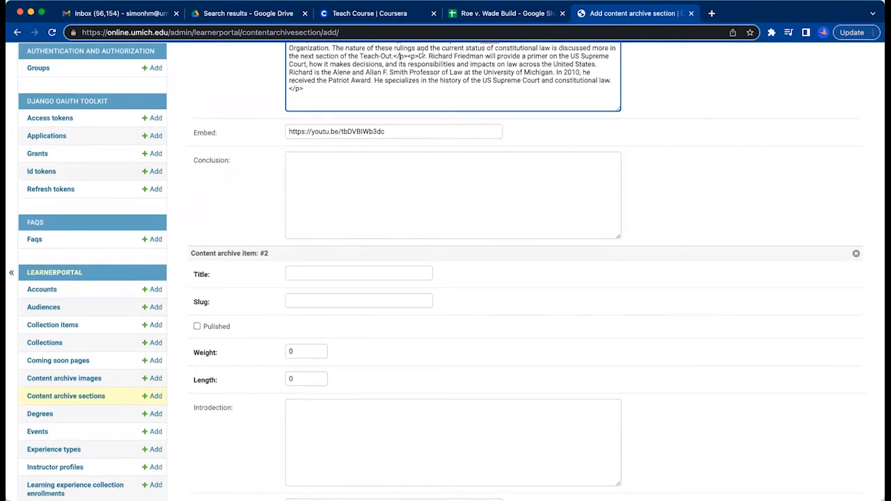
left_click(397, 55)
type("/")
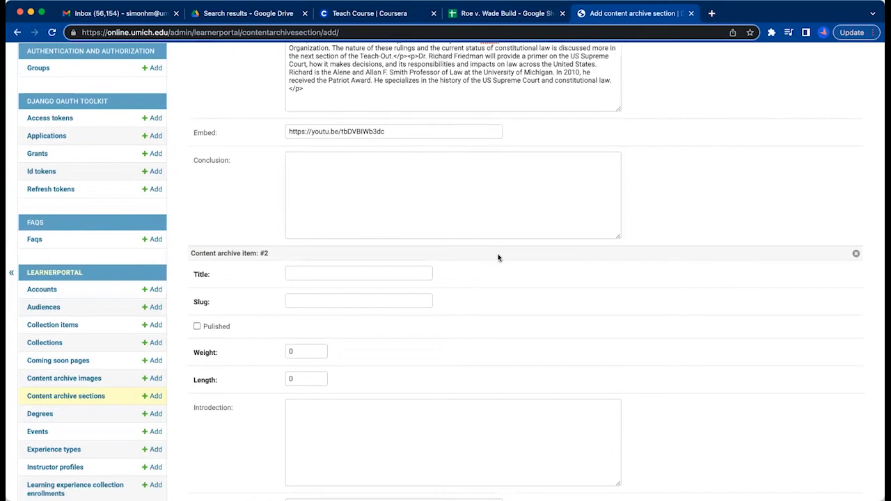
Copy The Leaked Opinion video title from cell A13 into content archive item #2 and mark the item as published.
scroll(497, 259, "down", 2)
scroll(497, 259, "down", 2)
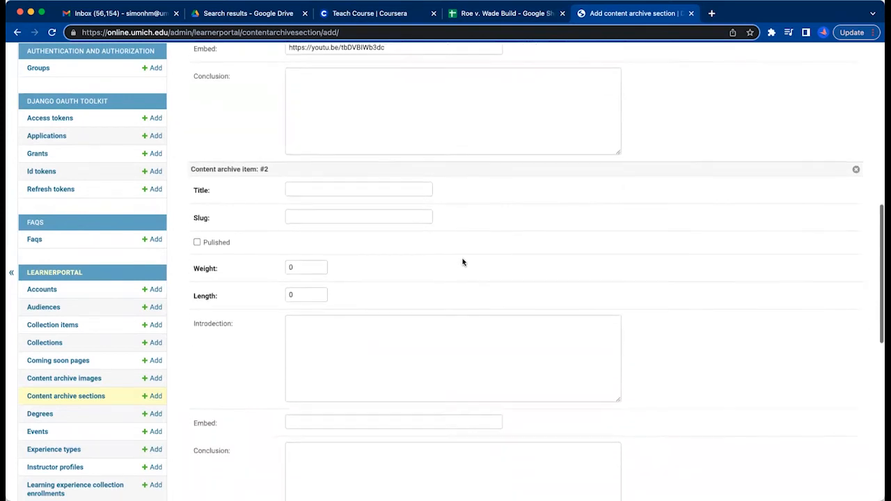
left_click(501, 13)
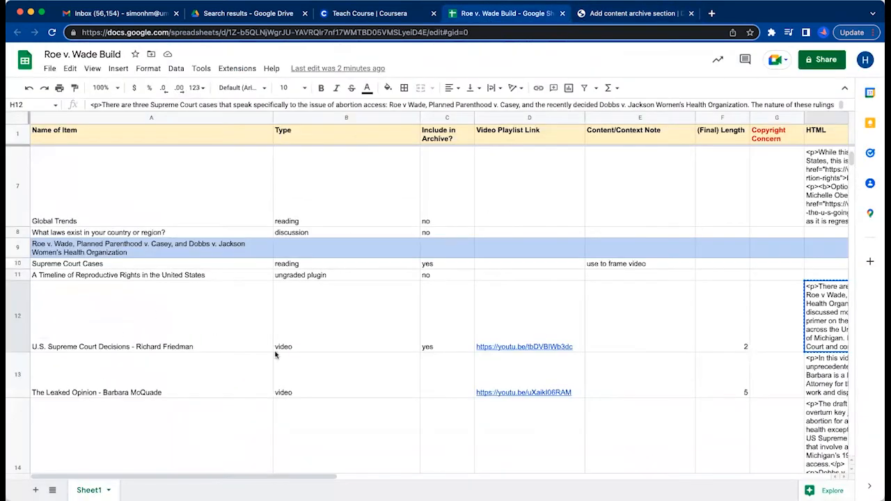
left_click(218, 378)
key("ctrl+c")
left_click(630, 12)
left_click(298, 175)
key("cmd+v")
left_click(196, 228)
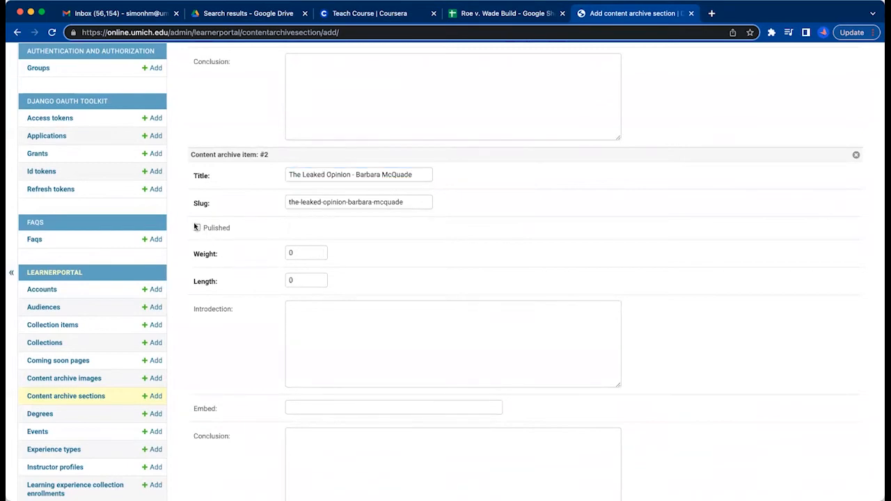
left_click(213, 233)
scroll(263, 239, "up", 5)
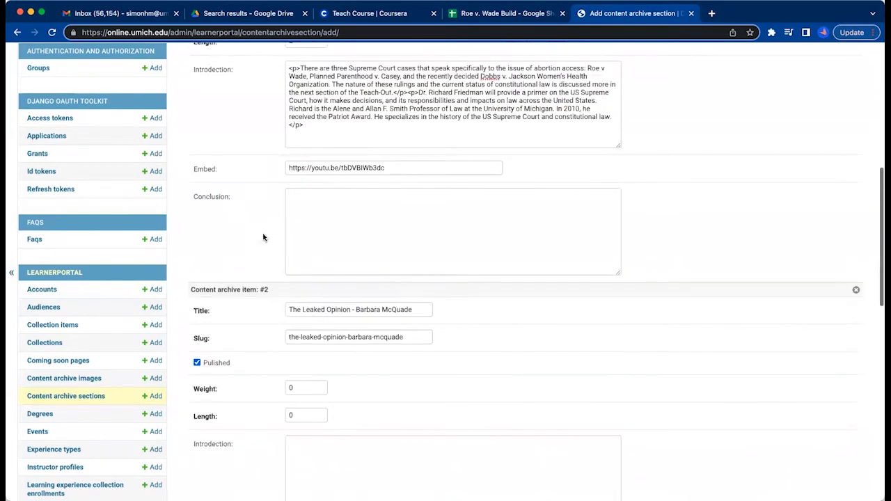
scroll(263, 238, "down", 5)
scroll(262, 251, "up", 3)
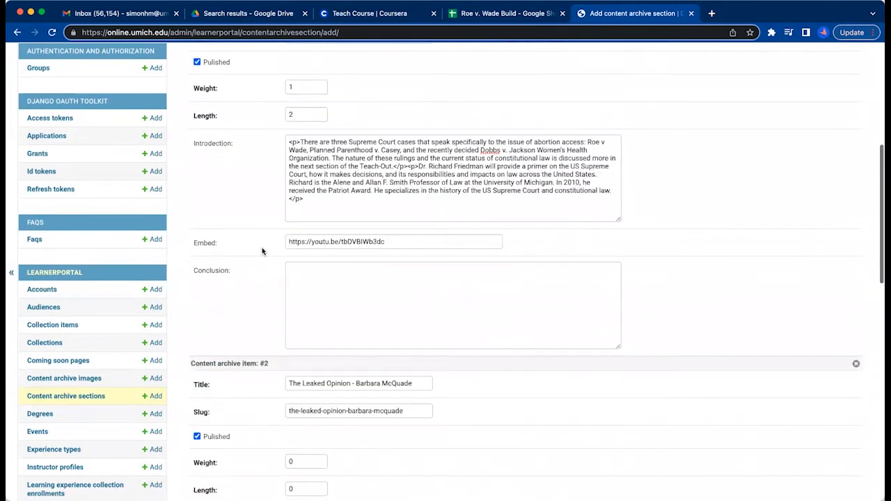
scroll(258, 255, "down", 3)
left_click(311, 291)
key("BackSpace")
left_click(503, 10)
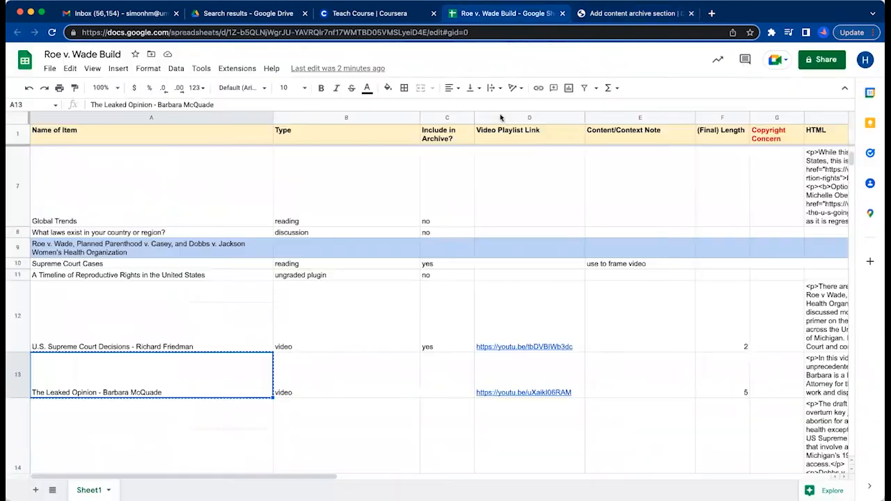
left_click(543, 375)
key("super+c")
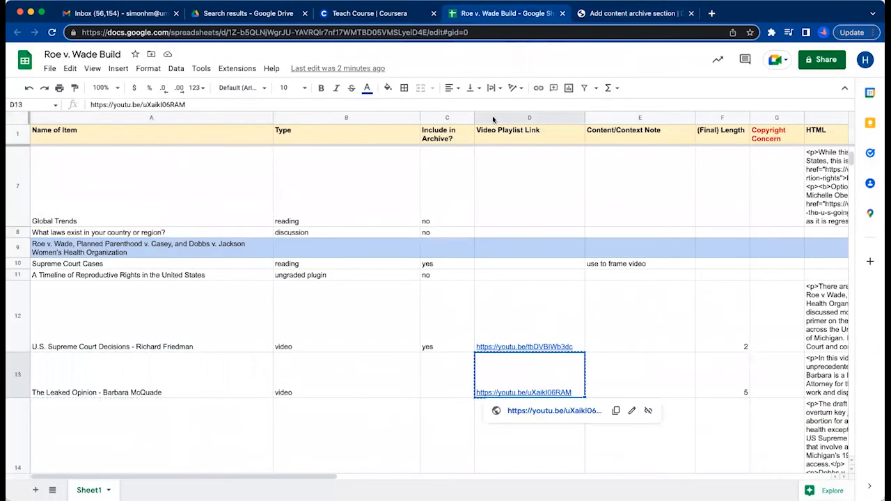
left_click(630, 13)
left_click(296, 314)
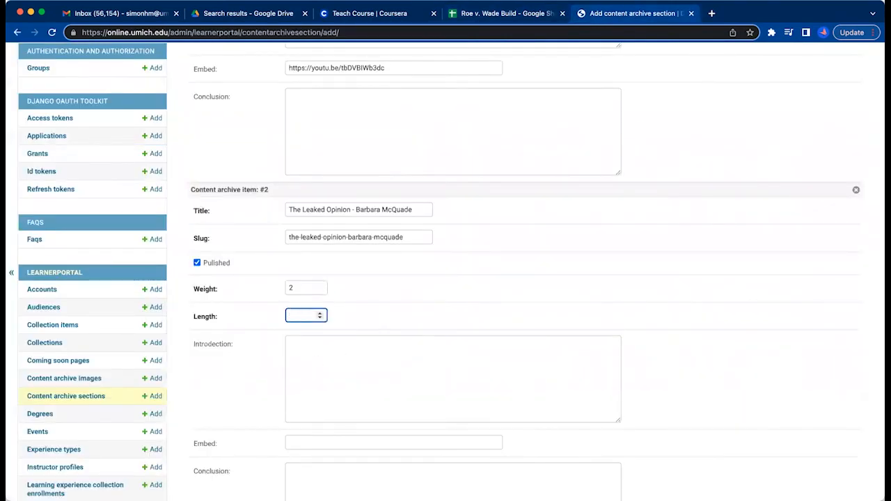
left_click(302, 444)
key("super+v")
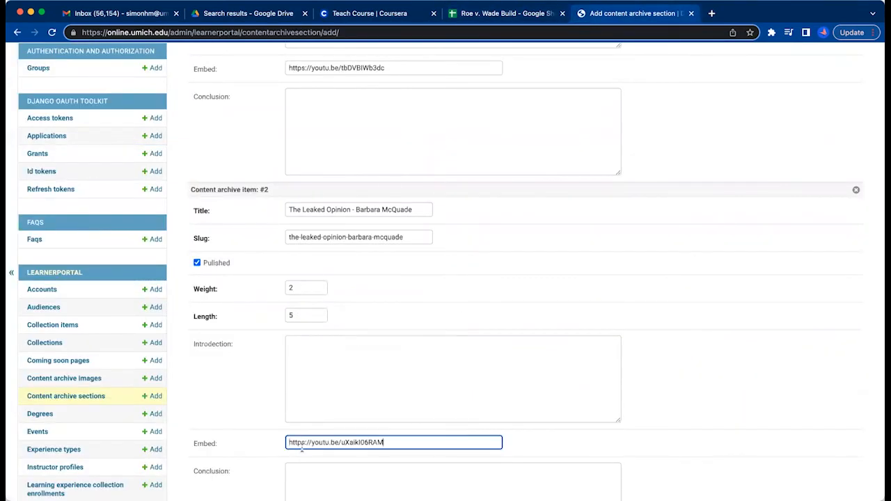
Copy the HTML text from cell H13 of the build sheet into item #2's introduction.
left_click(496, 15)
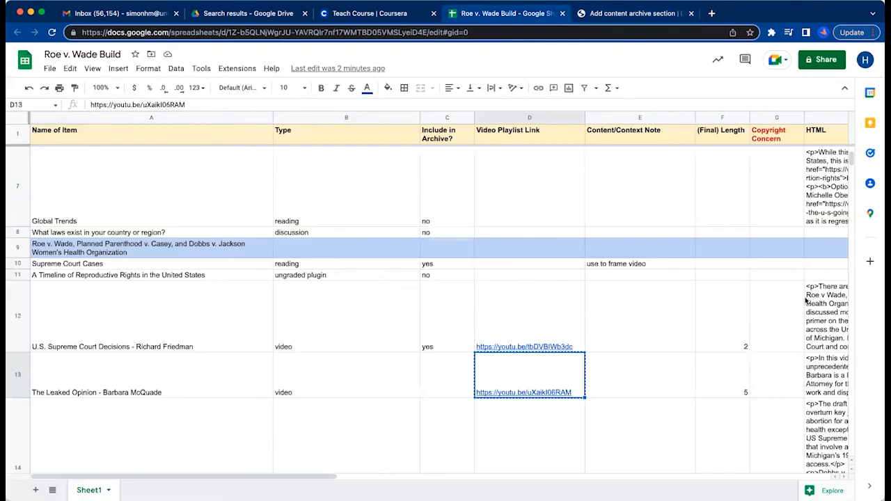
left_click(818, 368)
key("super+c")
left_click(604, 13)
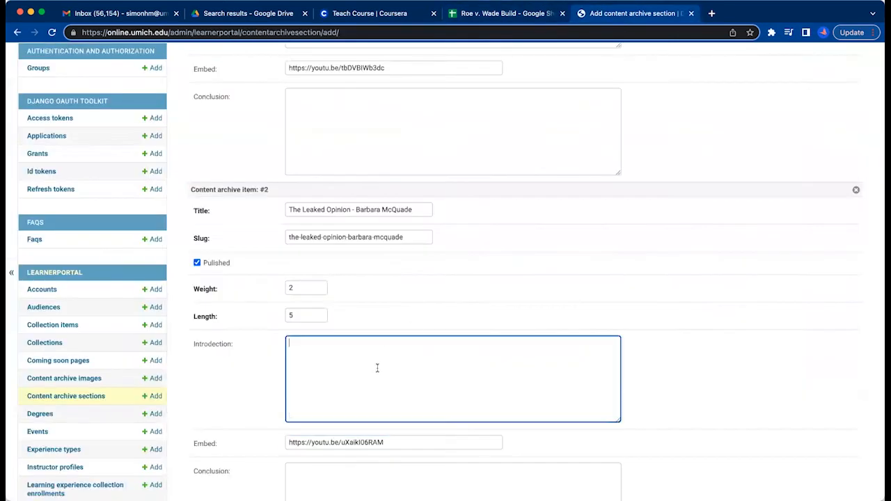
left_click(376, 368)
key("super+v")
left_click(406, 379)
Copy the title Deciding Dobbs v. Jackson Women's Health Organization from cell A14 of the build sheet into content archive item #3.
scroll(446, 377, "down", 2)
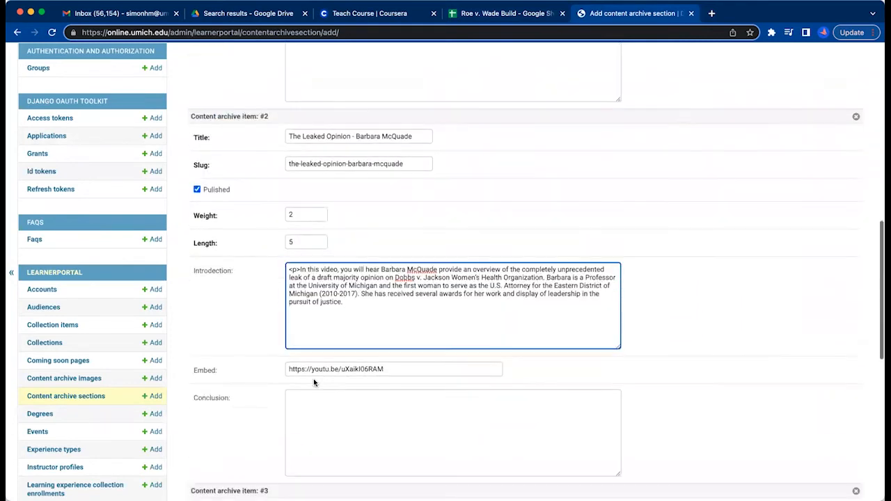
left_click(512, 14)
left_click(613, 19)
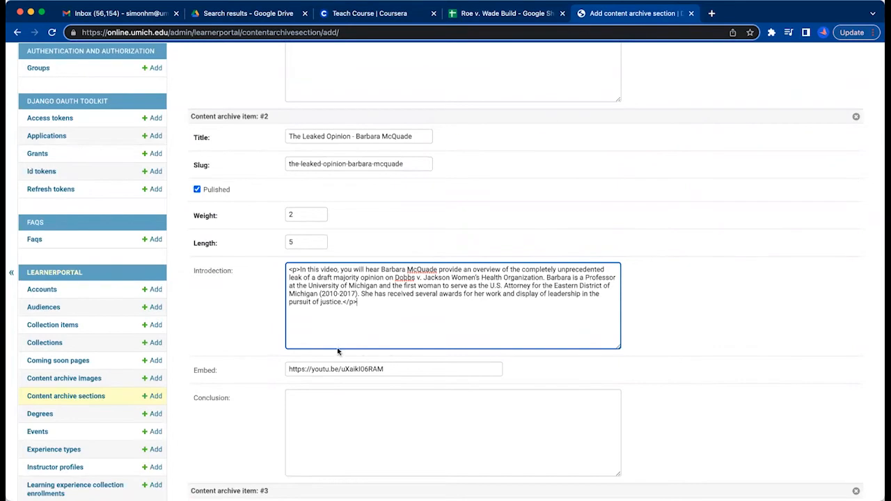
scroll(226, 334, "down", 5)
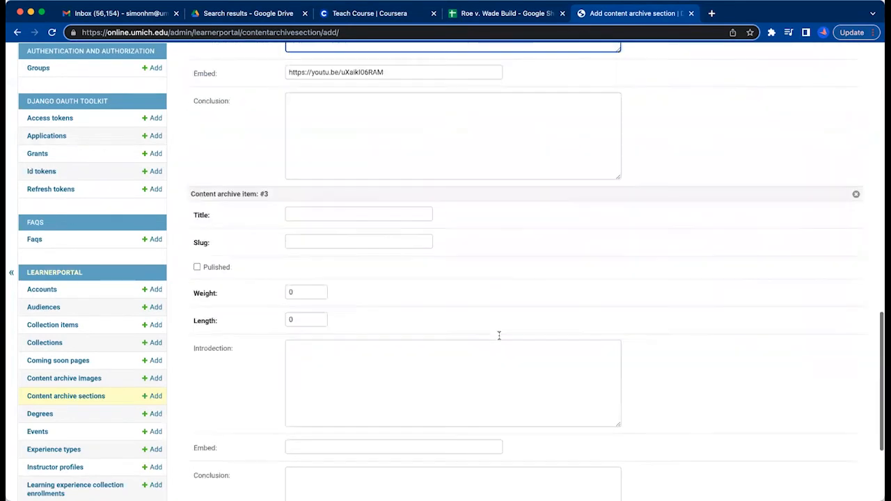
scroll(285, 324, "up", 1)
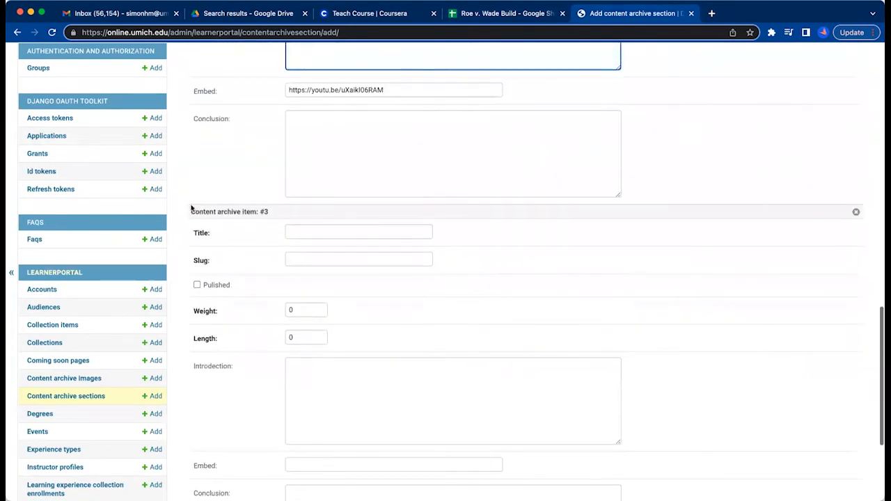
left_click(299, 235)
left_click(491, 13)
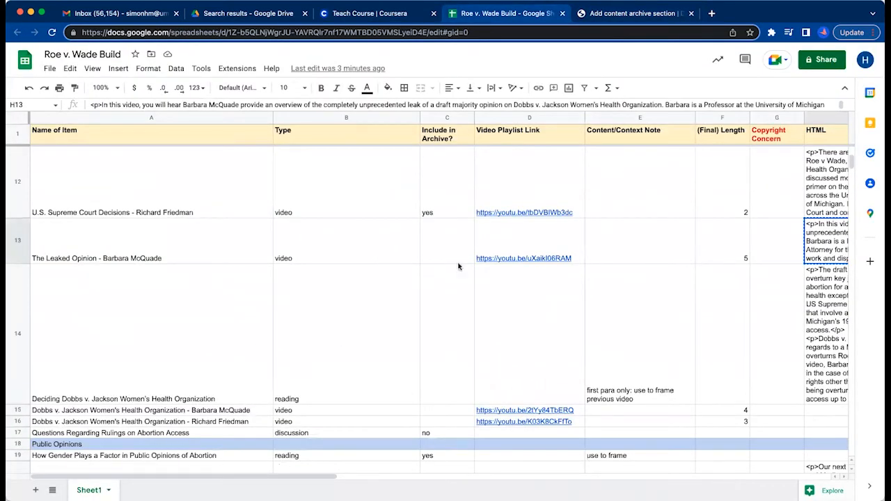
left_click(177, 370)
key("ctrl+c")
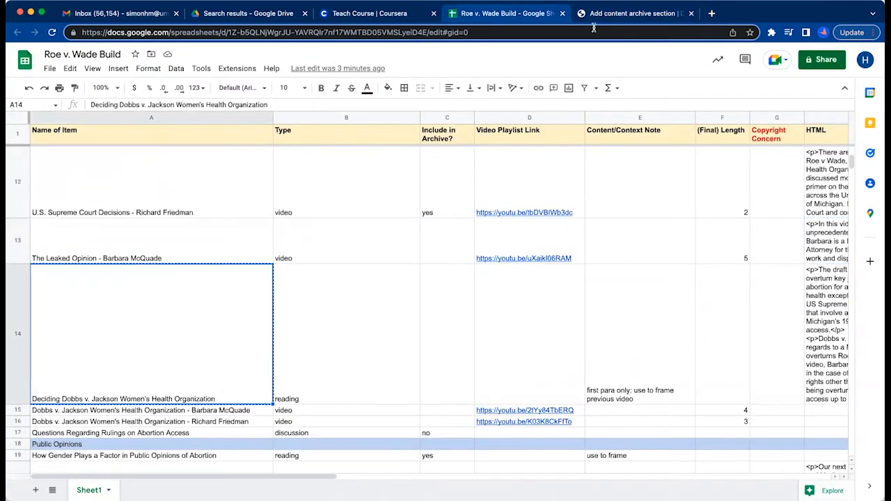
left_click(616, 15)
key("ctrl+v")
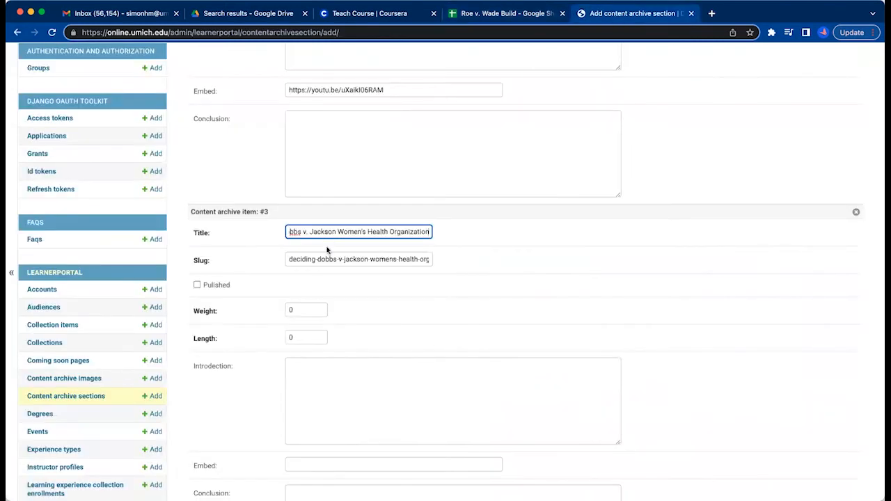
Mark item #3 as published and set its weight to 3.
left_click(197, 285)
double_click(305, 311)
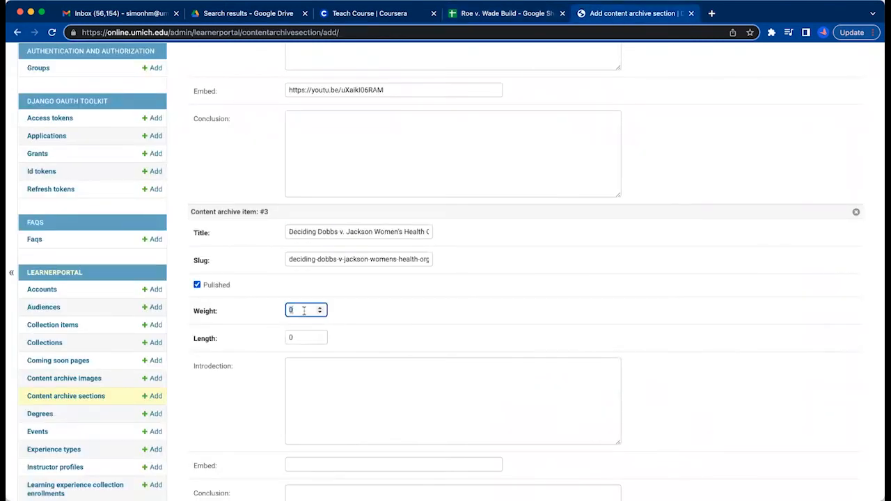
type("3")
Copy the HTML text from cell H14 of the build sheet into item #3's introduction.
left_click(315, 370)
left_click(530, 15)
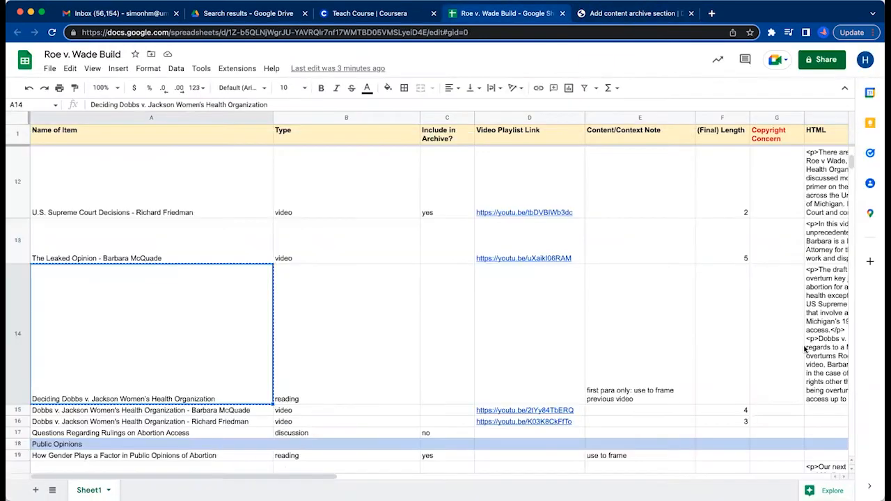
left_click(815, 340)
key("ctrl+c")
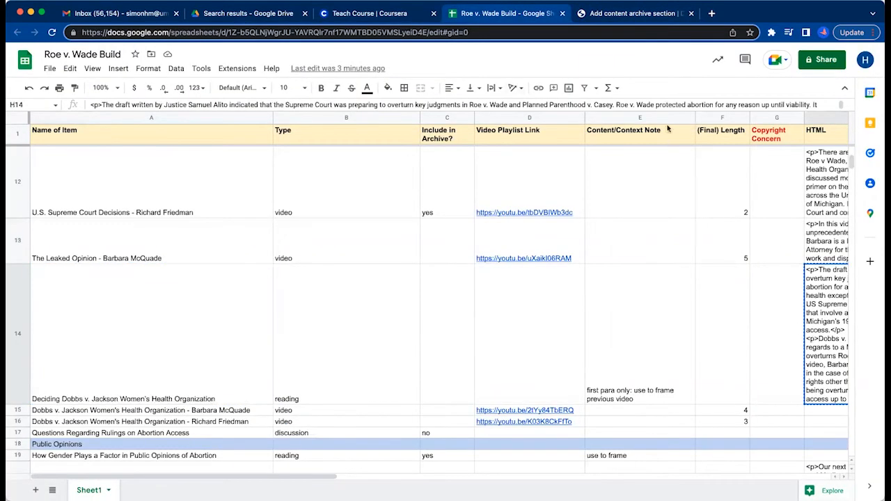
left_click(644, 13)
key("ctrl+v")
Read through item #3's introduction text and check its paragraph tags and layout against item #2.
scroll(394, 407, "up", 2)
scroll(393, 407, "up", 6)
scroll(408, 423, "down", 6)
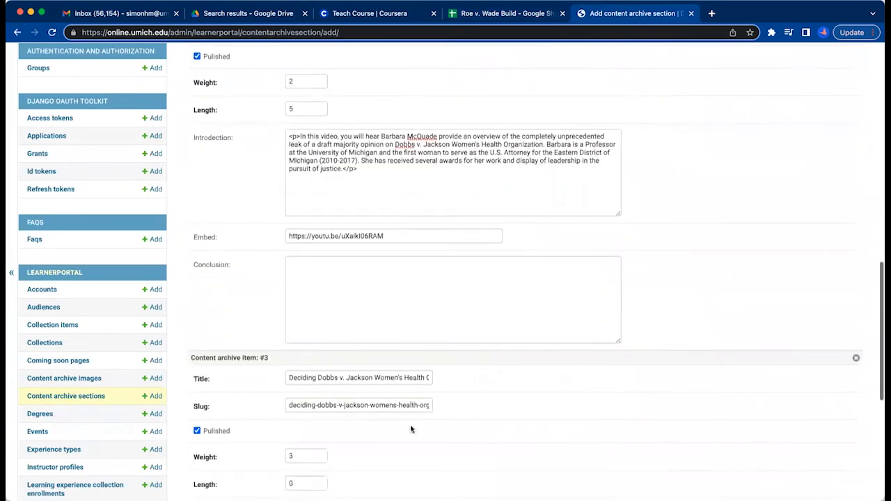
scroll(460, 348, "down", 3)
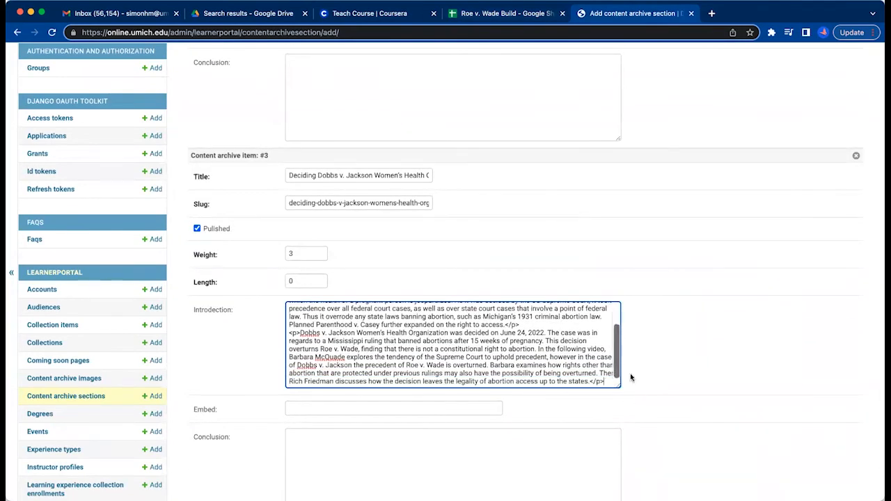
scroll(390, 410, "up", 5)
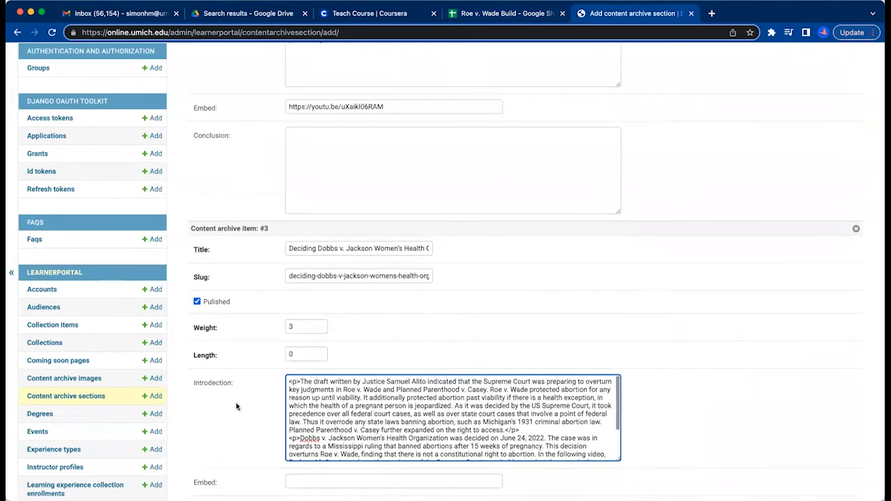
scroll(234, 403, "down", 3)
scroll(472, 301, "down", 3)
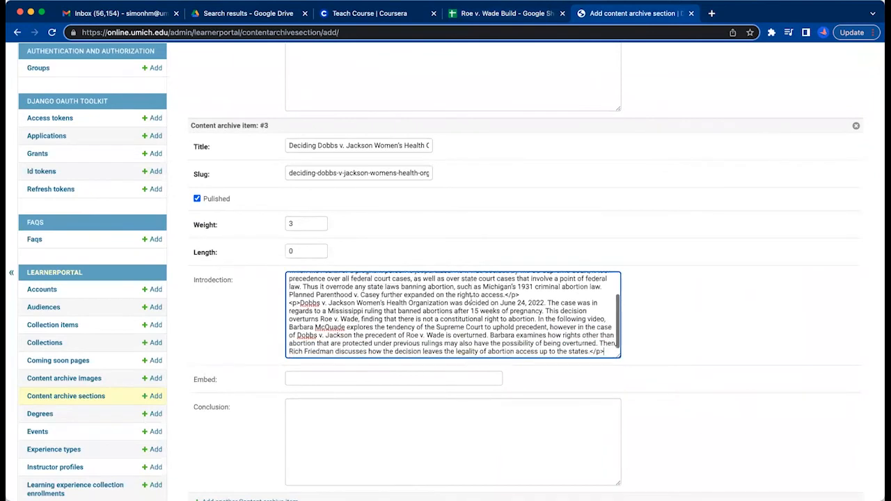
scroll(472, 299, "down", 1)
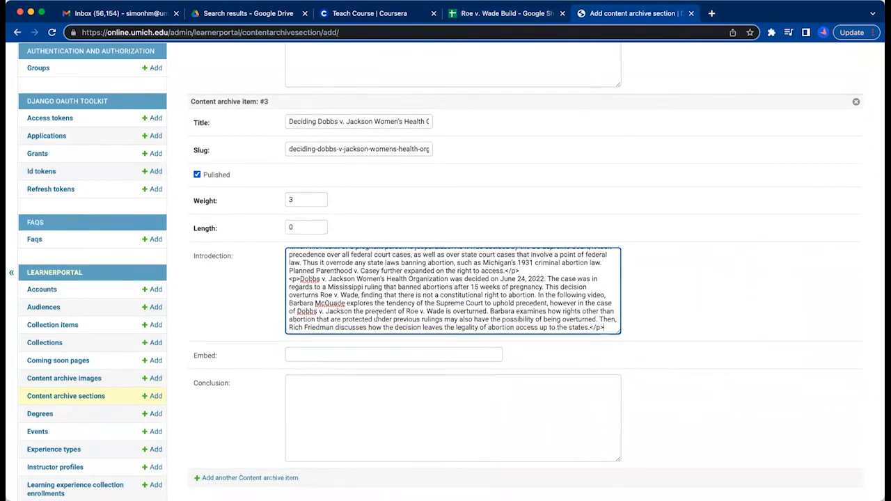
scroll(383, 289, "up", 3)
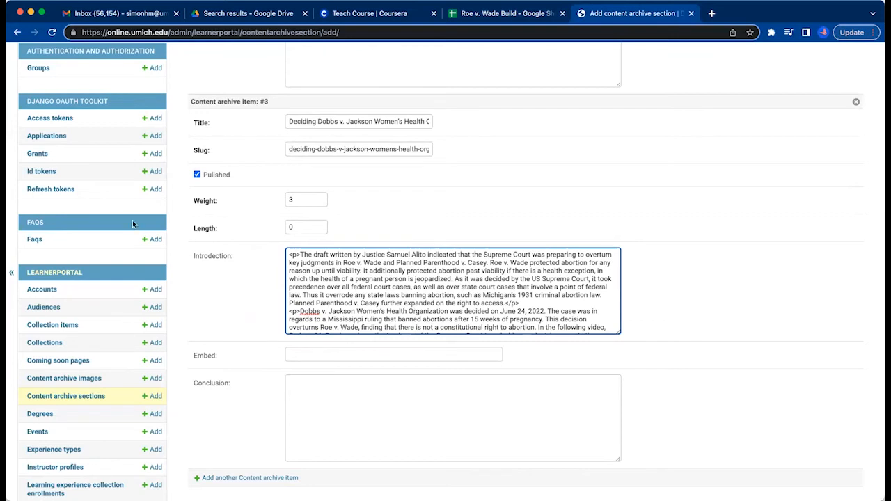
Set item #3's length to 3 and add another content archive item below it.
left_click(306, 227)
key("BackSpace")
scroll(433, 277, "up", 2)
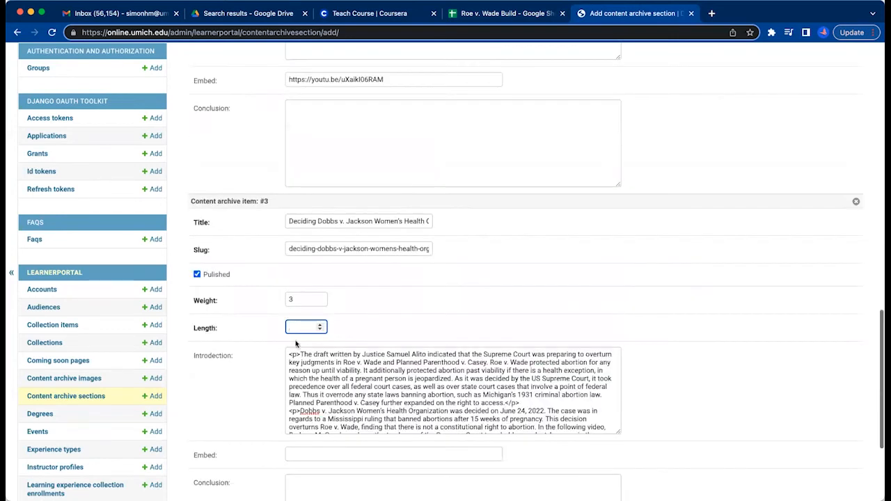
left_click(399, 330)
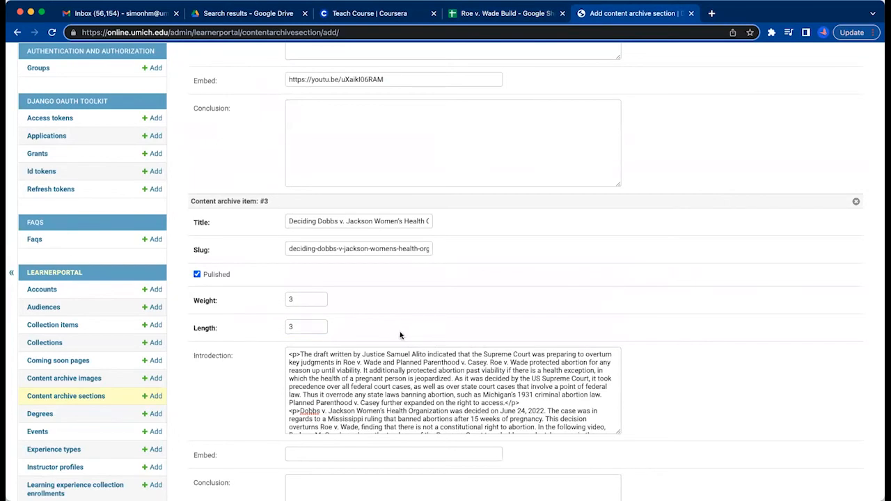
scroll(675, 243, "down", 2)
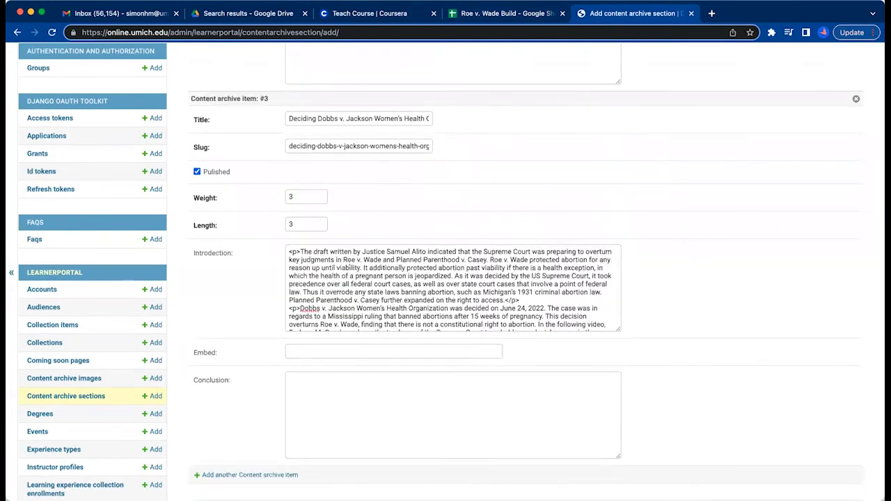
scroll(349, 265, "down", 3)
scroll(418, 424, "down", 2)
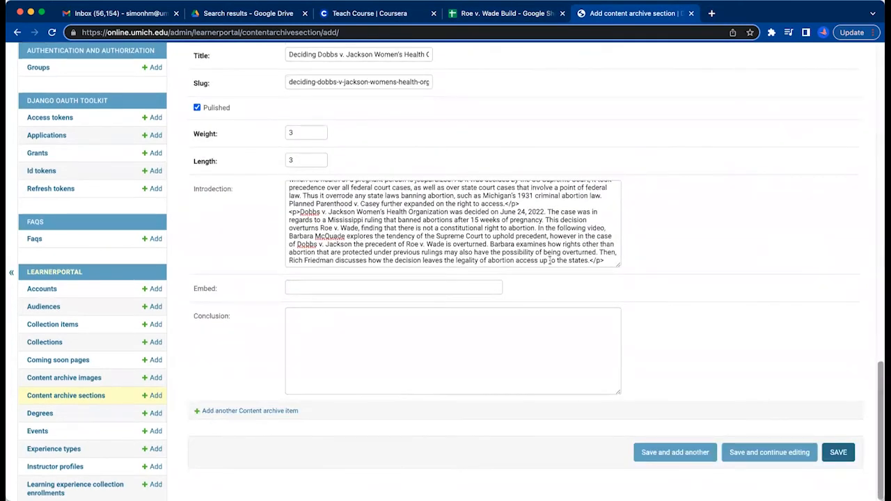
left_click(242, 410)
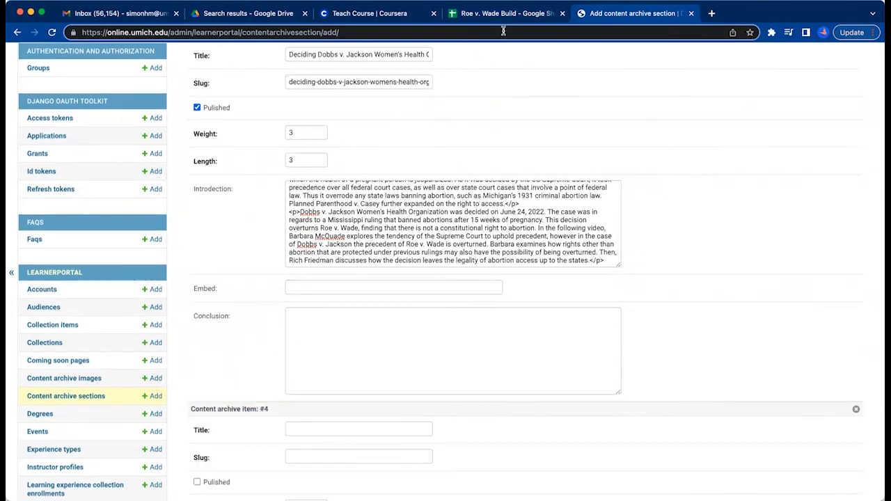
Copy the Dobbs v. Jackson Women's Health Organization video title from cell A15 of the build sheet into item #4's title.
left_click(504, 14)
key("ctrl+c")
left_click(652, 316)
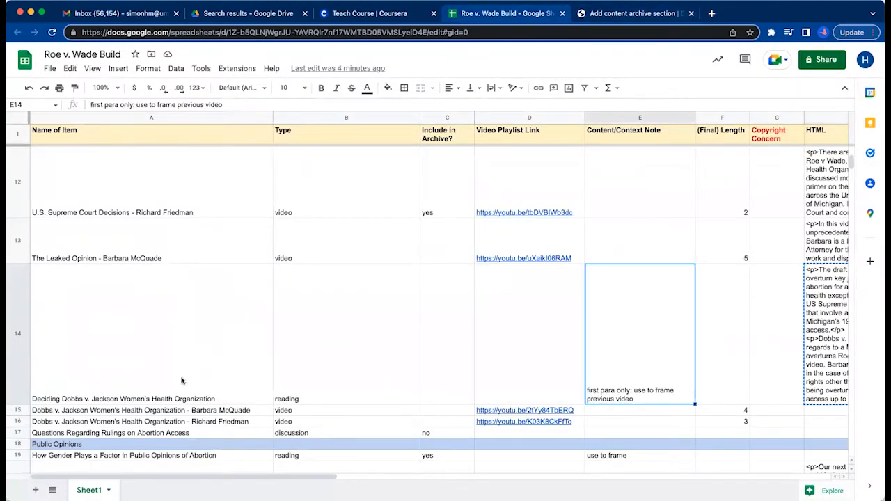
left_click(183, 382)
left_click(199, 413)
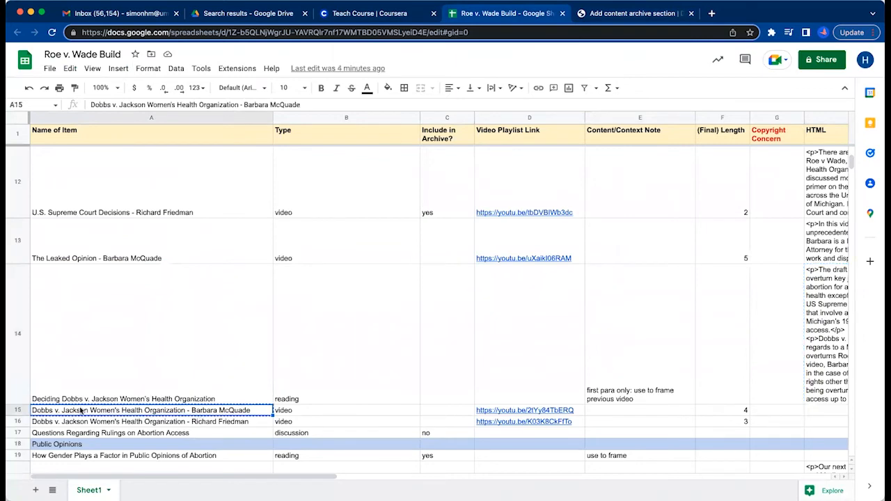
left_click(639, 14)
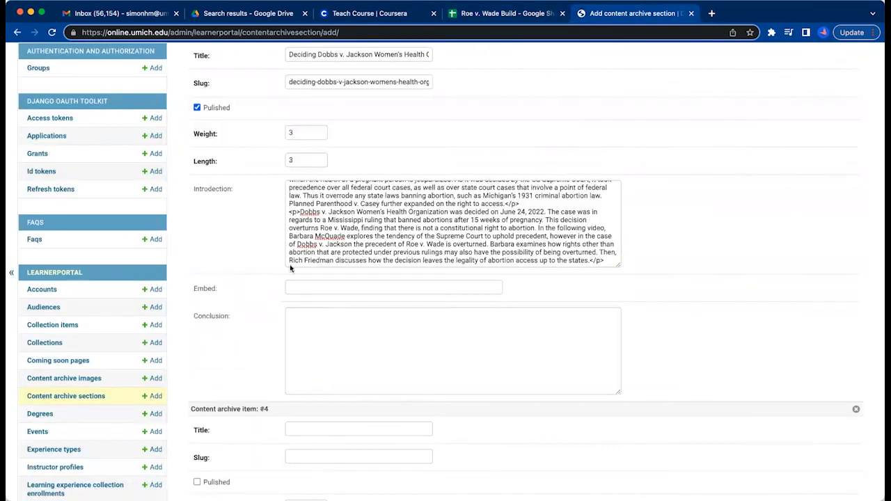
scroll(341, 222, "down", 3)
left_click(341, 231)
key("cmd+v")
Set item #4's weight to 4 and mark the item as published.
left_click(303, 311)
key("BackSpace")
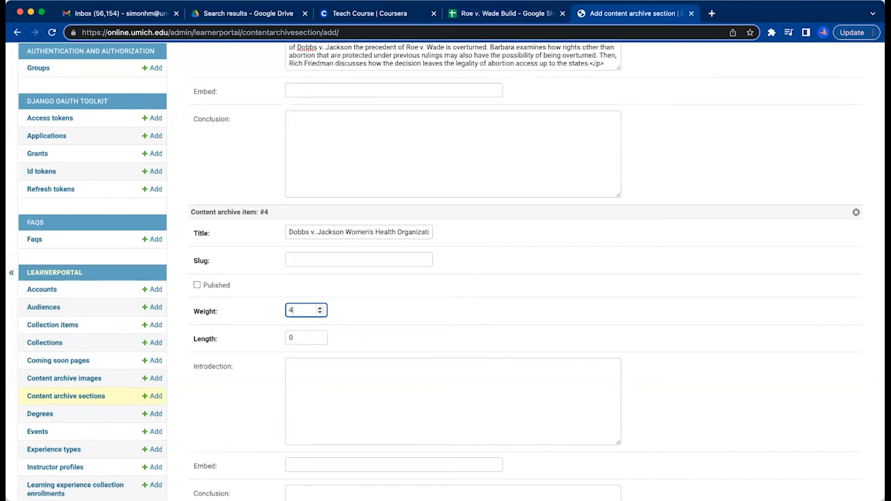
left_click(197, 284)
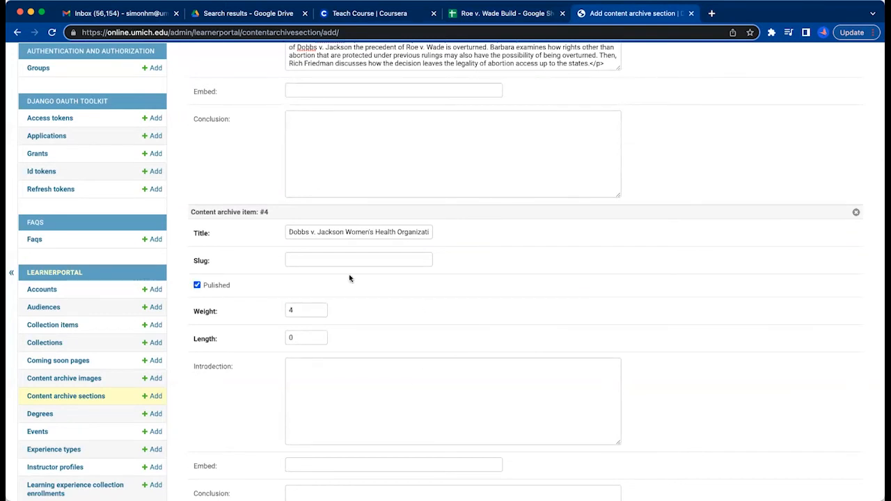
Copy item #4's full title into its slug field.
left_click(296, 260)
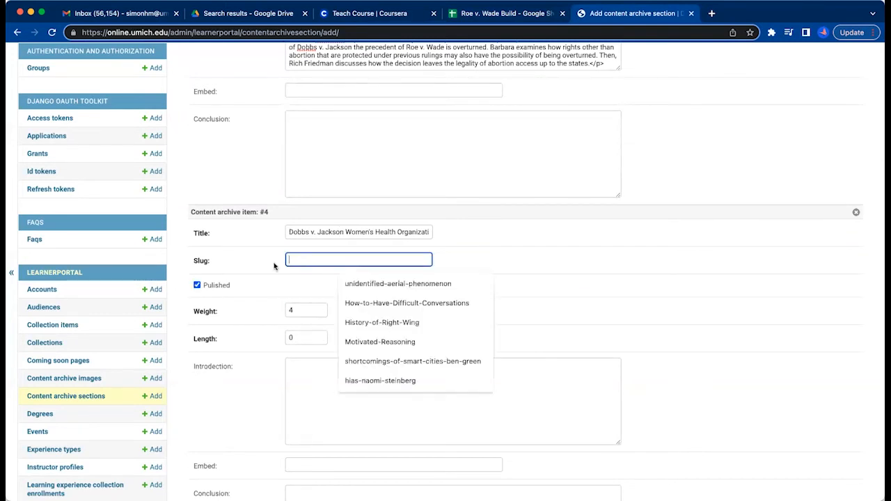
left_click(358, 231)
key("cmd+a")
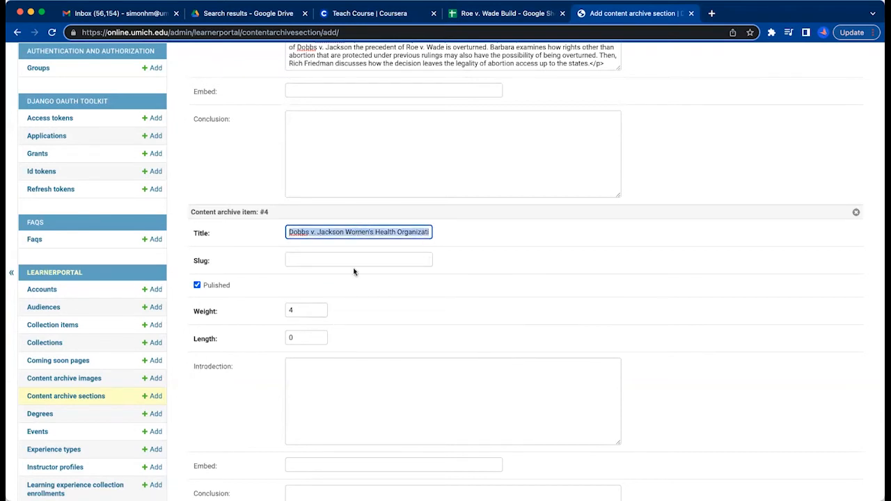
key("cmd+c")
left_click(355, 259)
key("cmd+v")
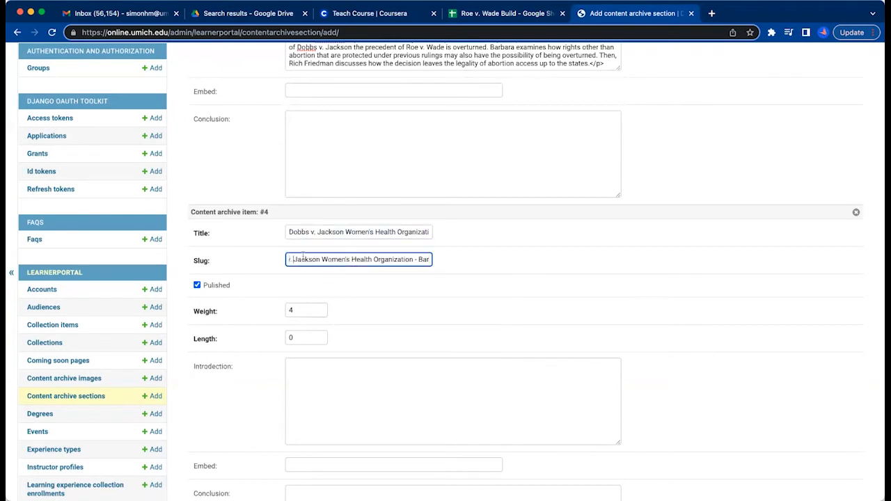
Remove the period and hyphenate the start of item #4's slug so it reads Dobbs-v-Jackson.
key("BackSpace")
key("BackSpace")
type("-")
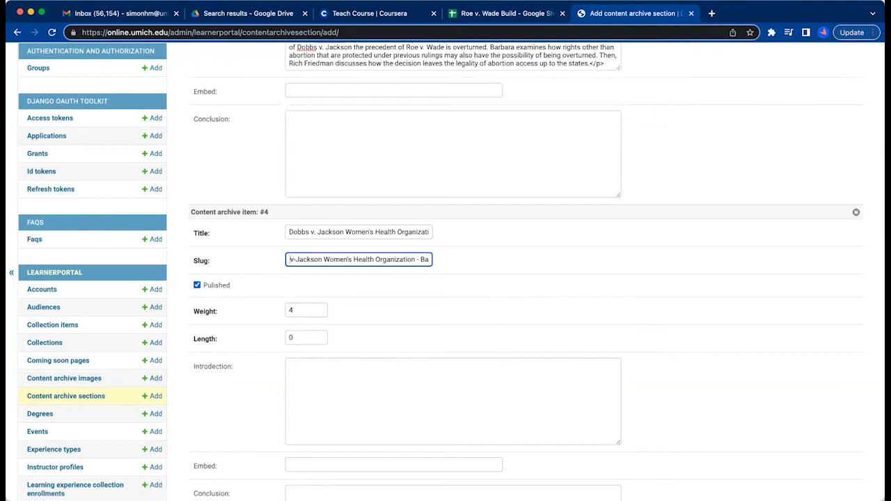
key("Left")
key("Left")
key("BackSpace")
type("-")
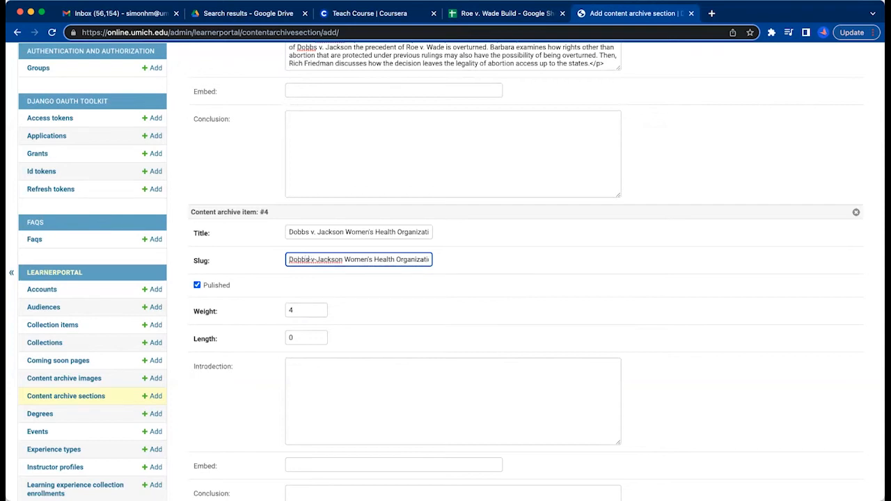
Hyphenate the middle of item #4's slug and remove the apostrophe so it reads Jackson-Womens-Health.
scroll(317, 170, "down", 5)
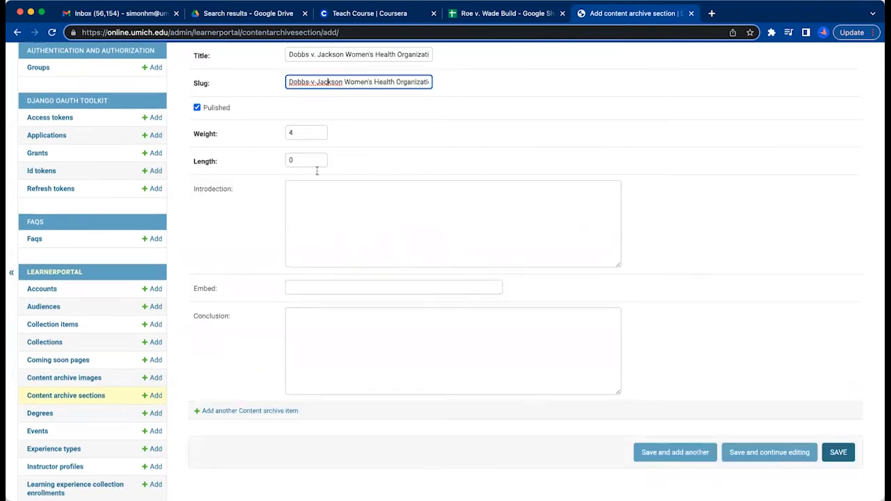
left_click(345, 81)
scroll(345, 81, "up", 1)
key("BackSpace")
type("-")
key("BackSpace")
left_click(374, 112)
key("BackSpace")
type("-v-")
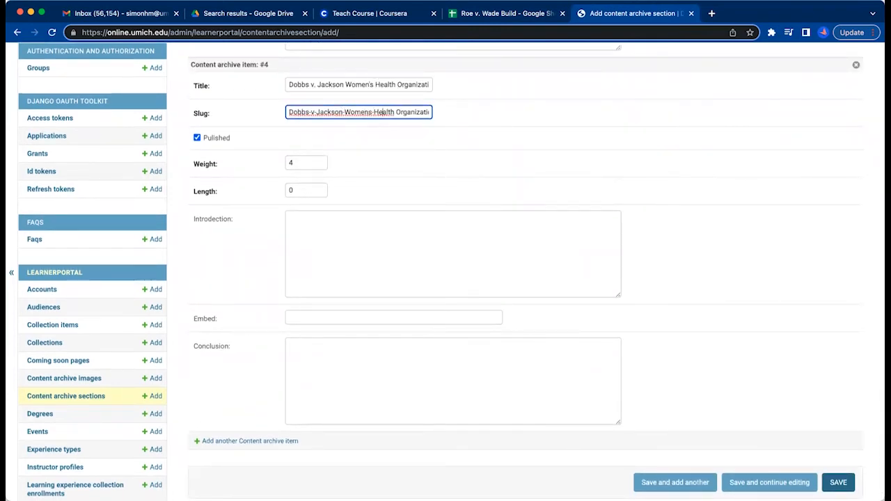
Hyphenate Health-Organization in item #4's slug and join the start of the speaker's name with a single hyphen, without spaces.
left_click(396, 112)
key("BackSpace")
type("-")
key("Right")
key("Right")
key("Right")
key("Right")
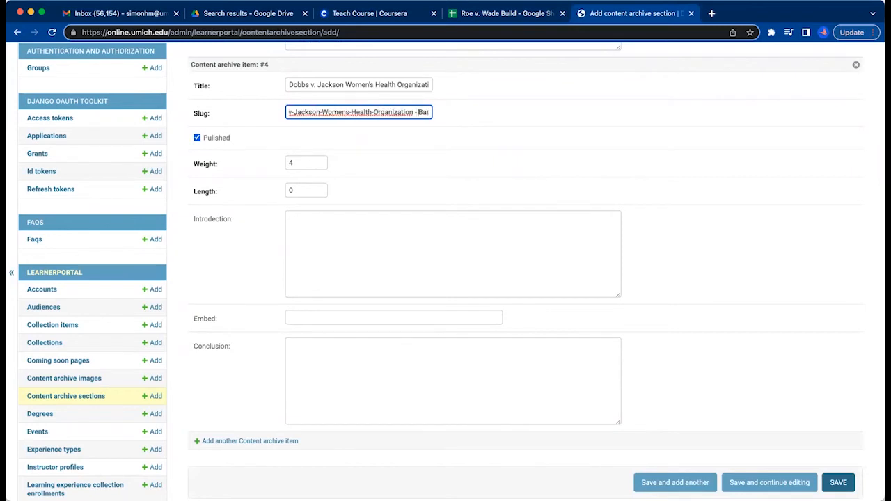
key("BackSpace")
key("Right")
key("Right")
key("BackSpace")
key("Right")
key("Right")
key("Right")
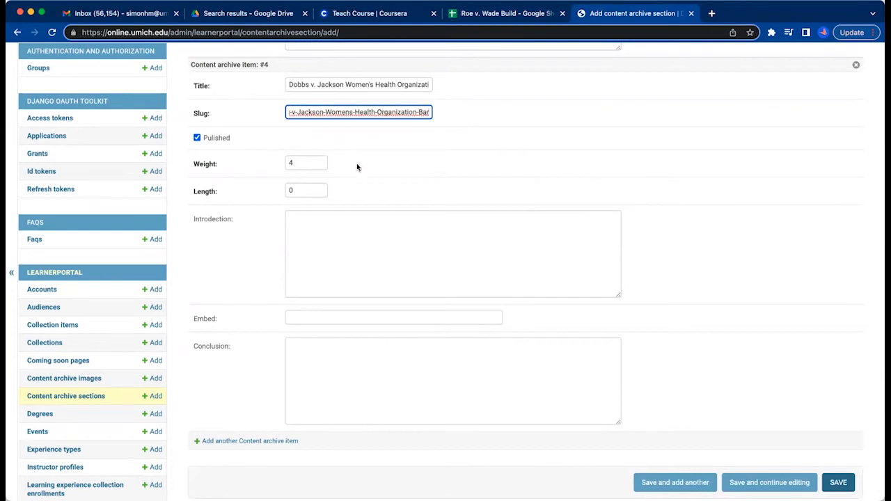
Set item #4's length to 4 and copy the video link from cell D15 of the build sheet into its embed field.
left_click(488, 17)
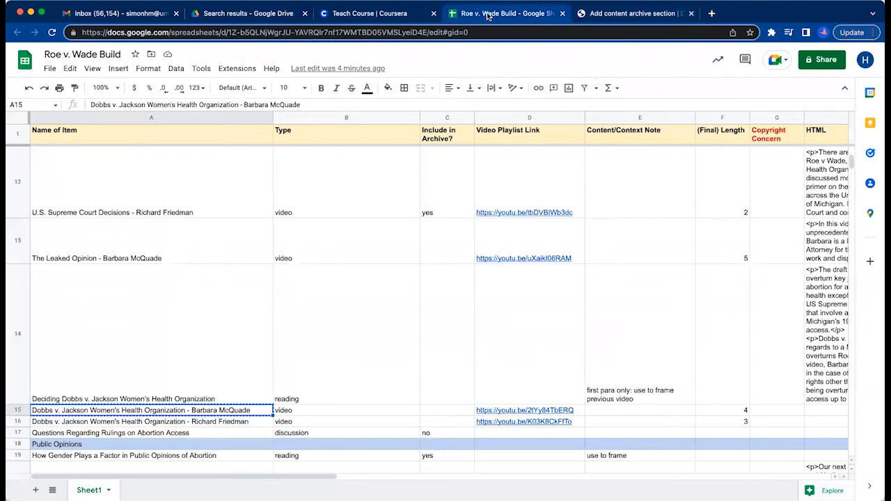
left_click(573, 412)
key("super+c")
left_click(633, 15)
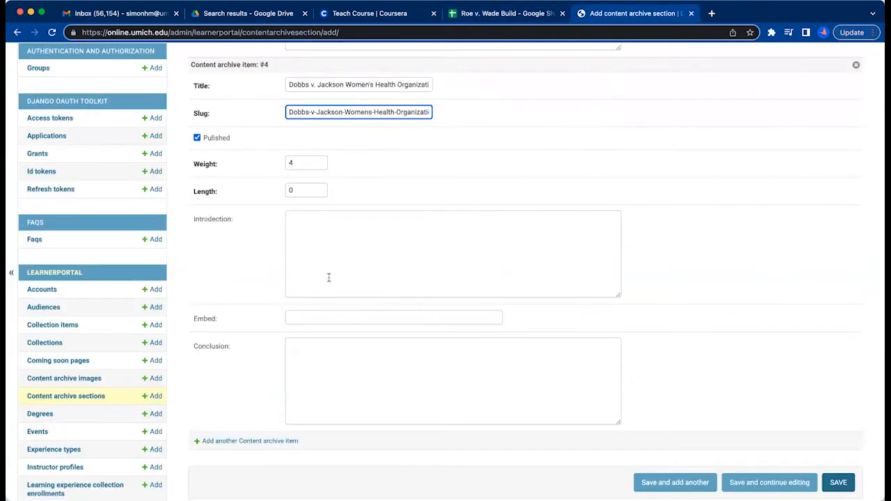
double_click(297, 189)
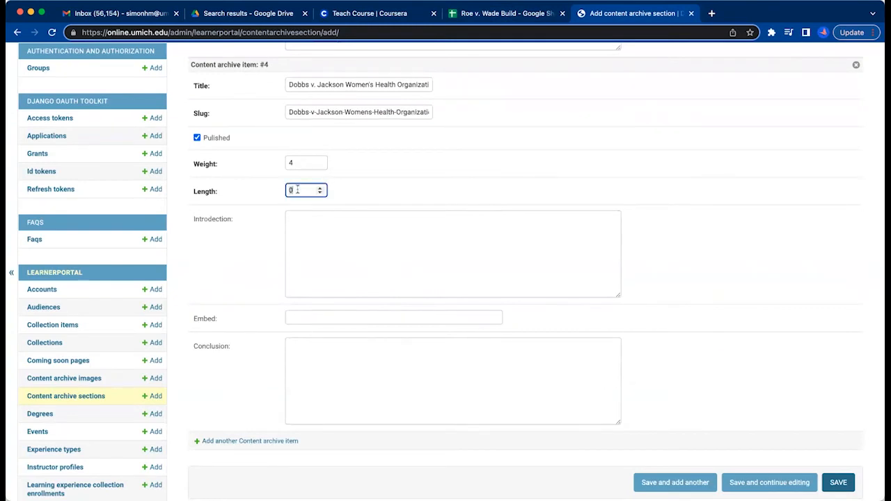
type("4")
left_click(298, 231)
left_click(300, 318)
key("super+v")
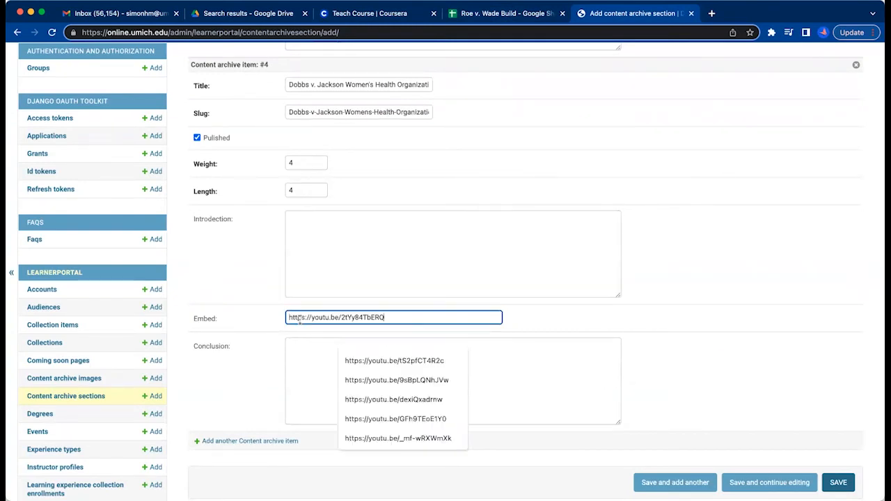
Add content archive item #5 and copy the Dobbs v. Jackson Women's Health Organization title from cell A16 of the build sheet into its title.
left_click(308, 479)
left_click(256, 441)
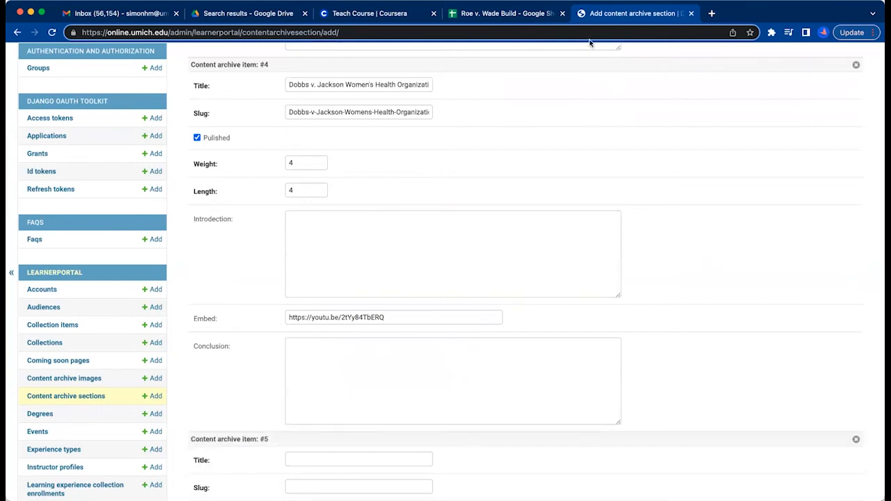
left_click(461, 13)
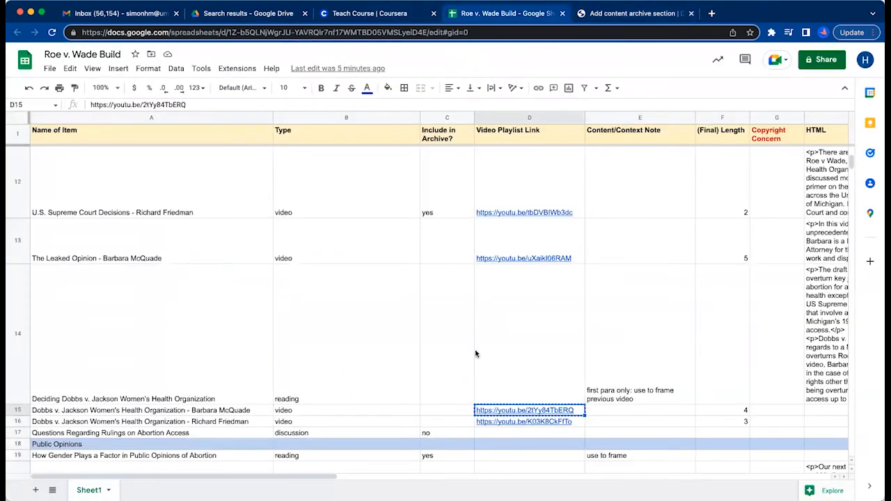
left_click(204, 423)
key("super+c")
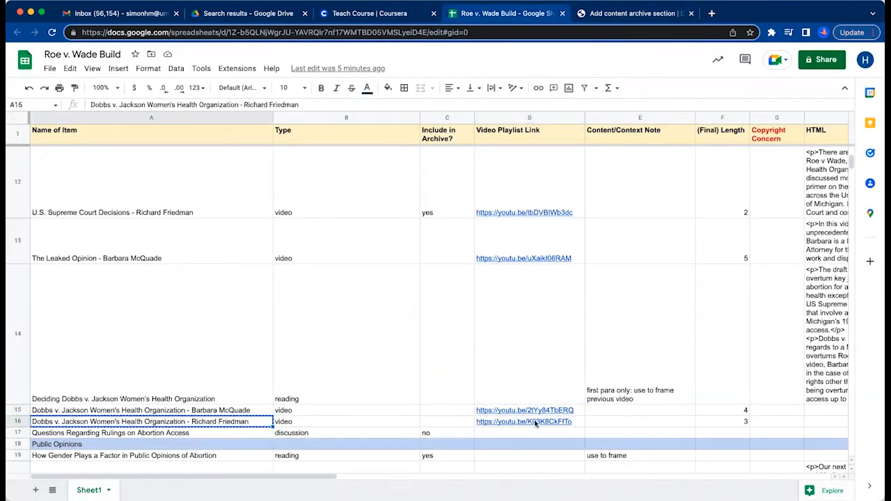
left_click(637, 14)
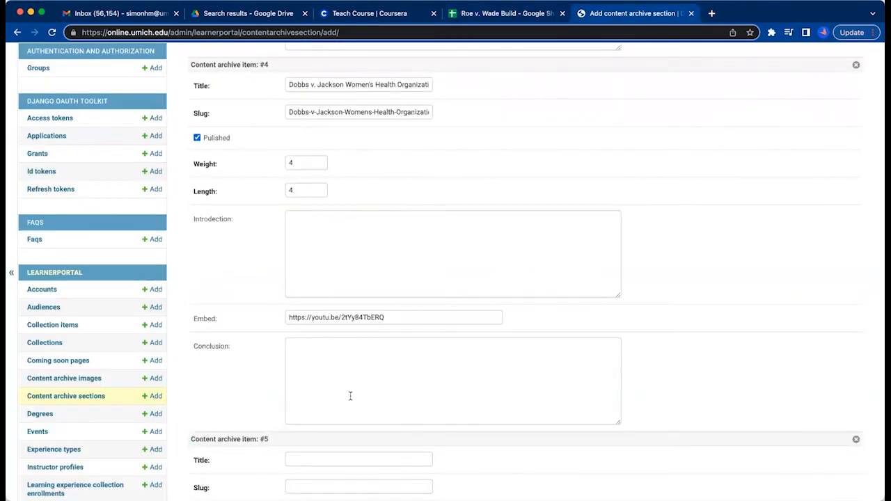
scroll(342, 397, "down", 3)
left_click(312, 365)
key("super+v")
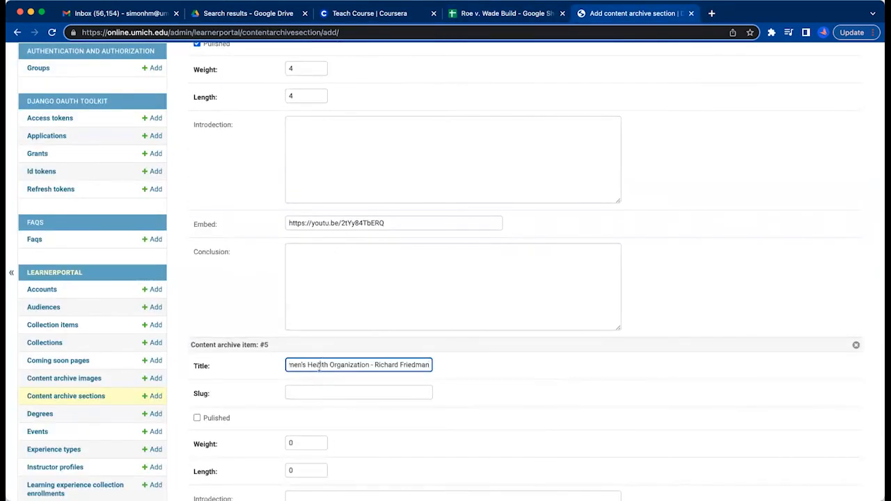
Copy item #5's title into its slug and replace the period and space before Jackson with a hyphen.
key("super+a")
left_click(321, 393)
key("super+v")
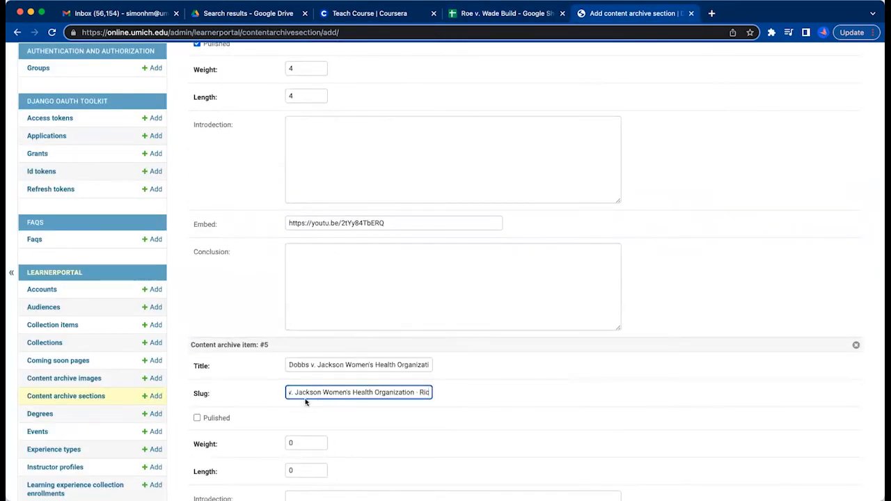
left_click(292, 394)
key("BackSpace")
key("BackSpace")
scroll(295, 394, "left", 1)
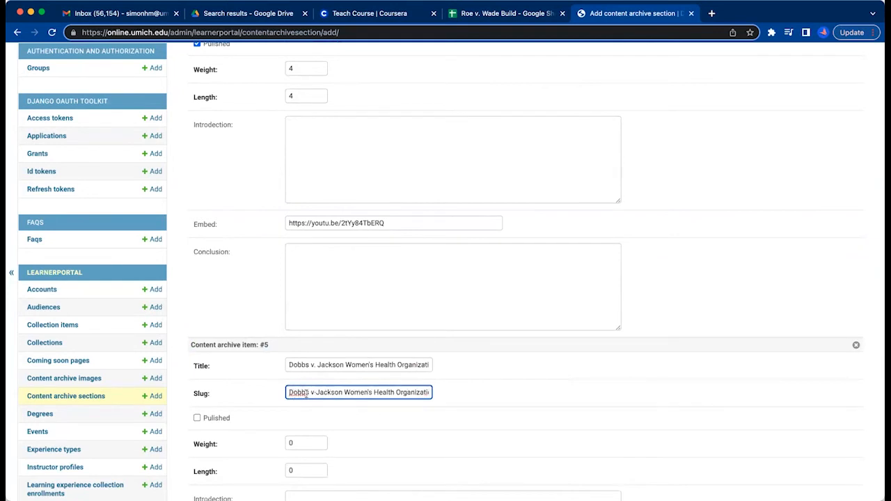
Hyphenate the first words of item #5's slug and remove the apostrophe so it reads Dobbs-v-Jackson-Womens.
left_click(310, 393)
key("BackSpace")
type("-")
scroll(322, 393, "right", 1)
scroll(334, 392, "right", 2)
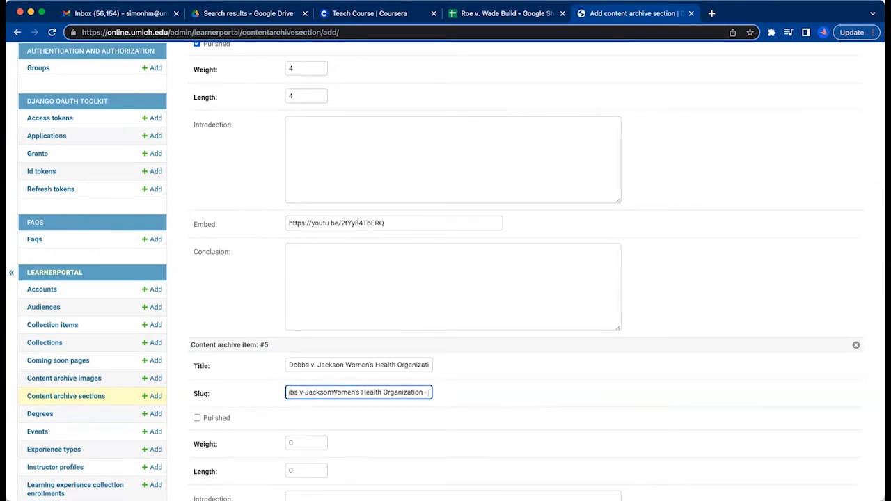
left_click(347, 393)
key("BackSpace")
type("s")
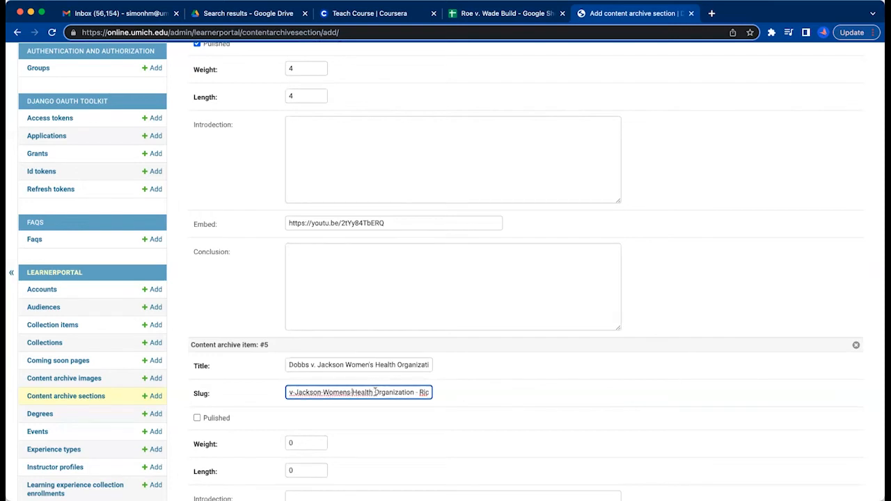
Hyphenate Womens-Health-Organization in item #5's slug and tidy the separator before the speaker's name.
left_click(375, 393)
key("BackSpace")
type("-")
key("BackSpace")
type("-")
left_click(416, 392)
key("BackSpace")
type("-")
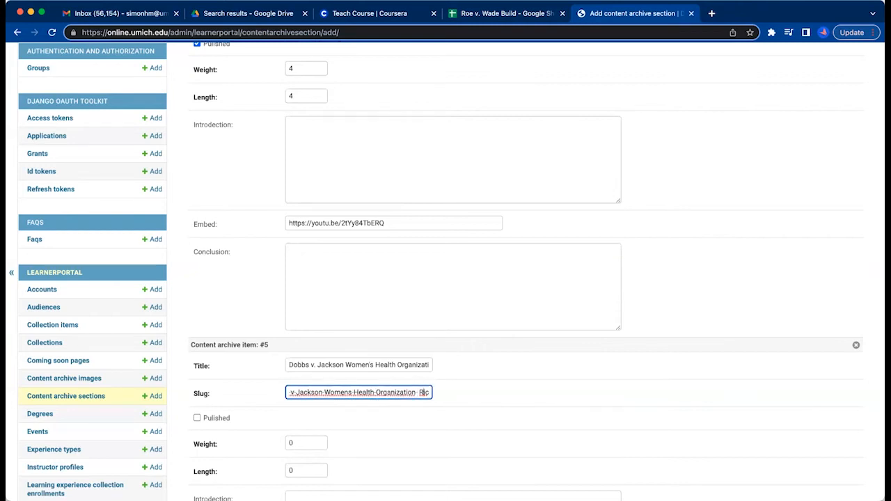
key("BackSpace")
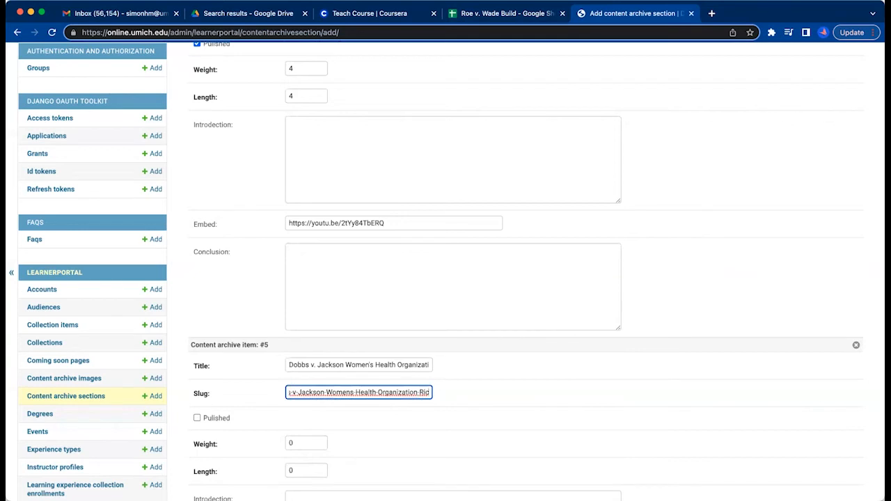
left_click(445, 387)
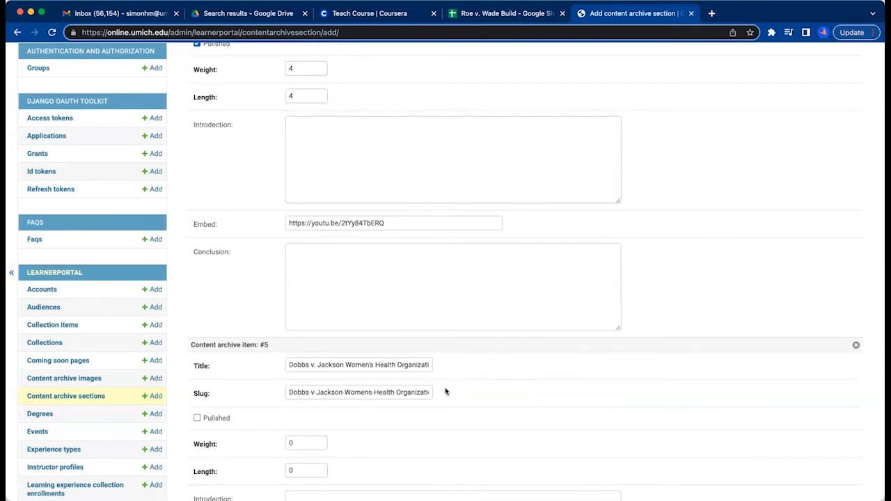
Check the full title of the second Dobbs v. Jackson video in the Coursera course, then return to the admin form.
left_click(420, 369)
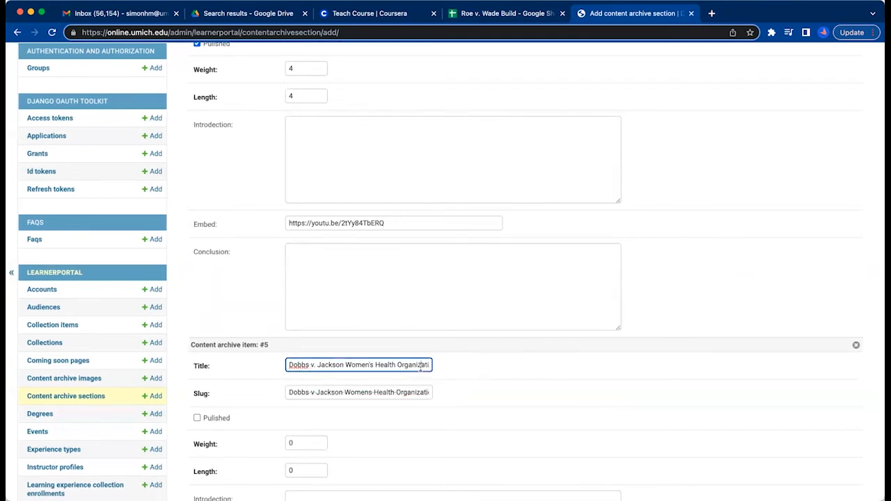
left_click(383, 16)
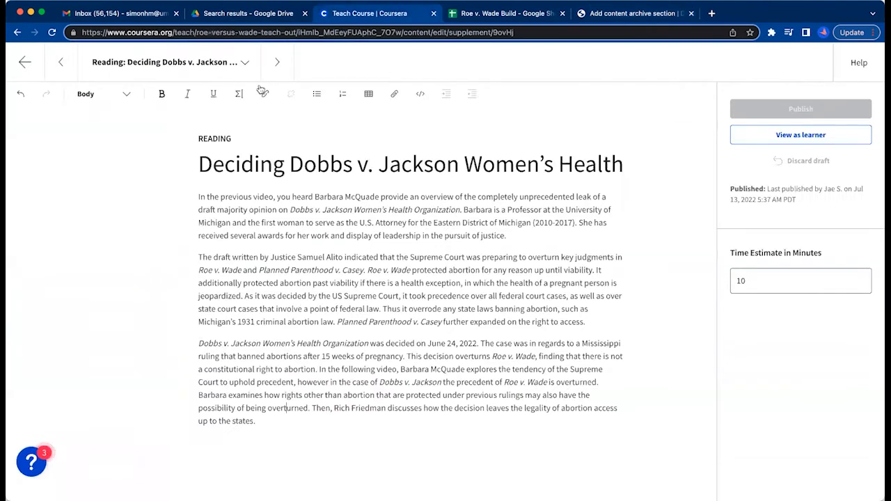
left_click(272, 68)
left_click(271, 68)
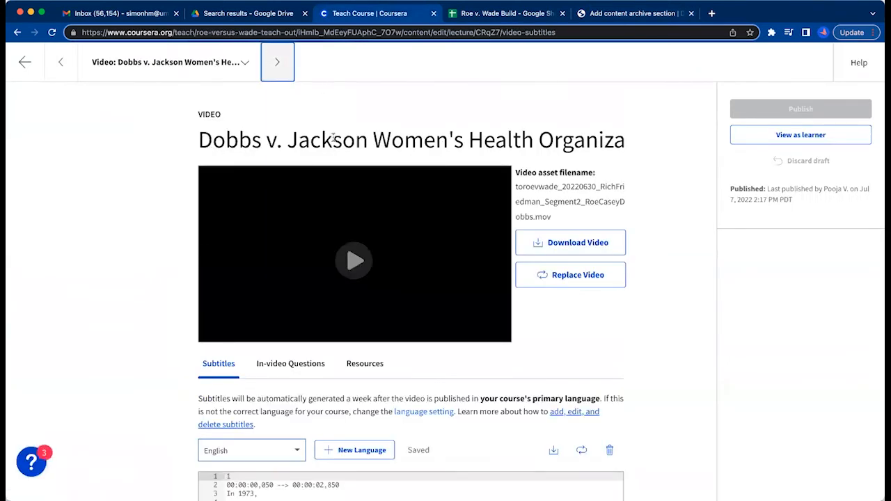
triple_click(333, 139)
left_click(613, 13)
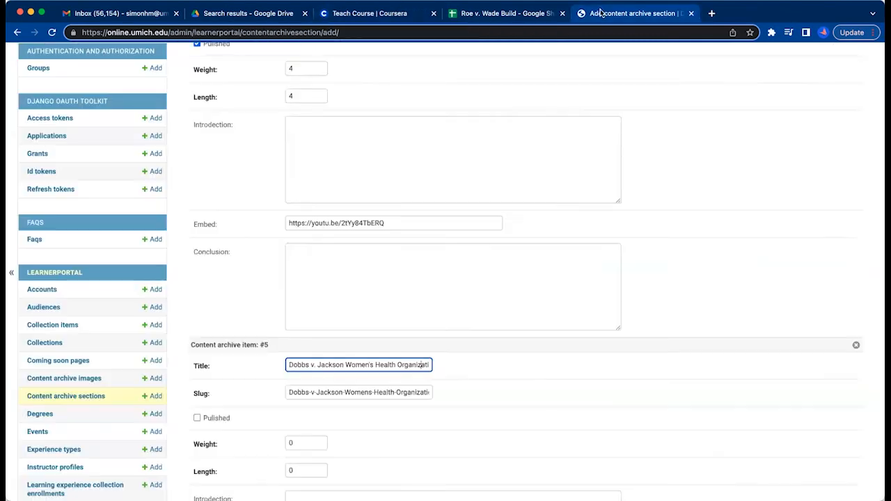
Paste the video title into item #4's conclusion to read it in full, repaste it in item #5's title, and clear the conclusion.
left_click(416, 286)
key("super+v")
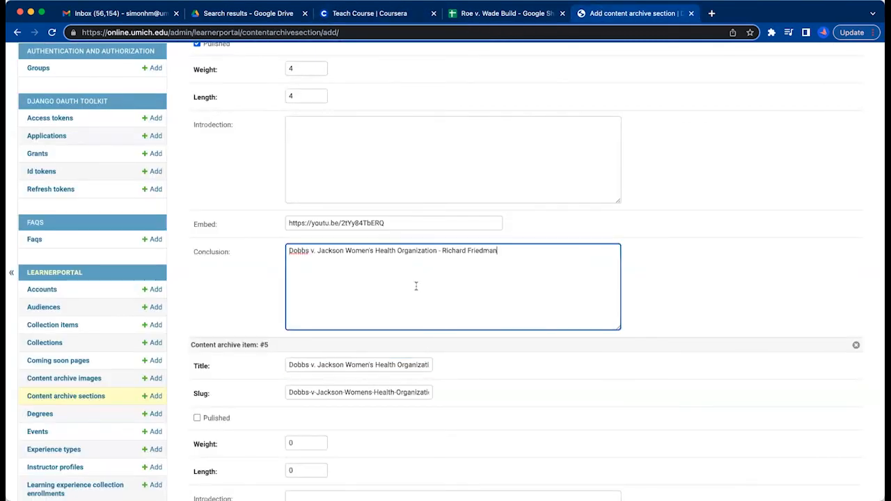
triple_click(490, 256)
left_click(460, 254)
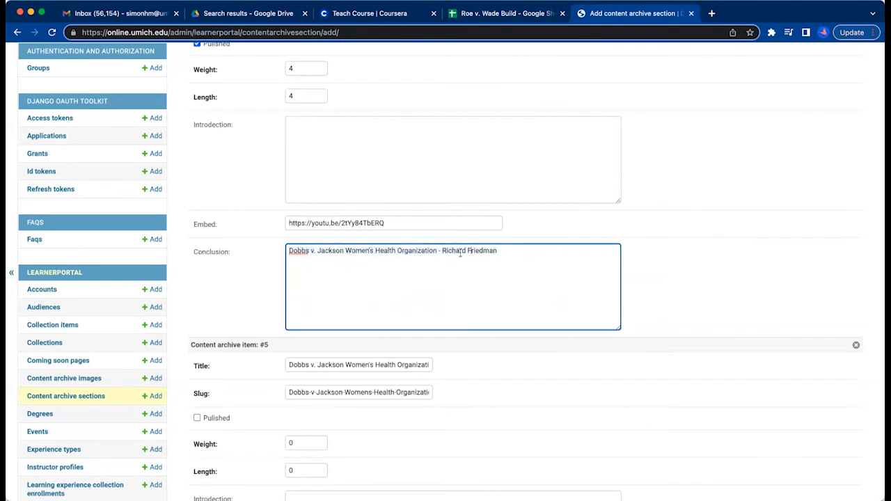
left_click(429, 365)
key("super+a")
key("super+v")
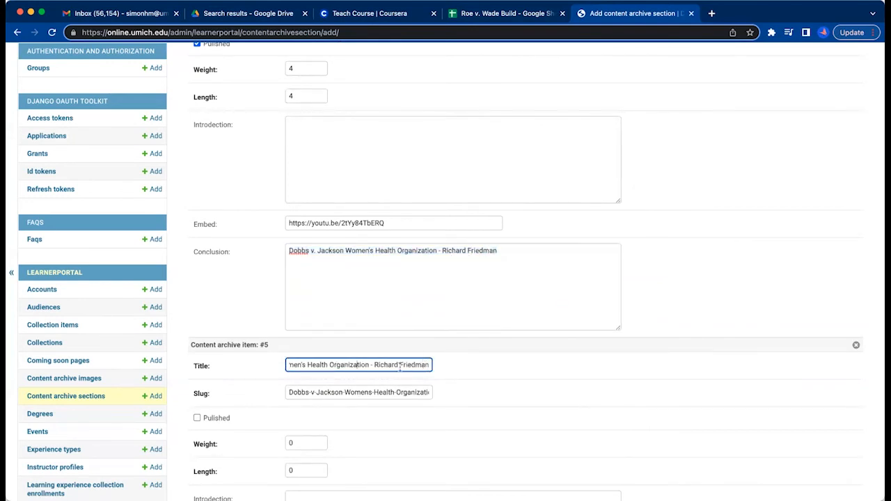
left_click(399, 251)
key("super+a")
key("BackSpace")
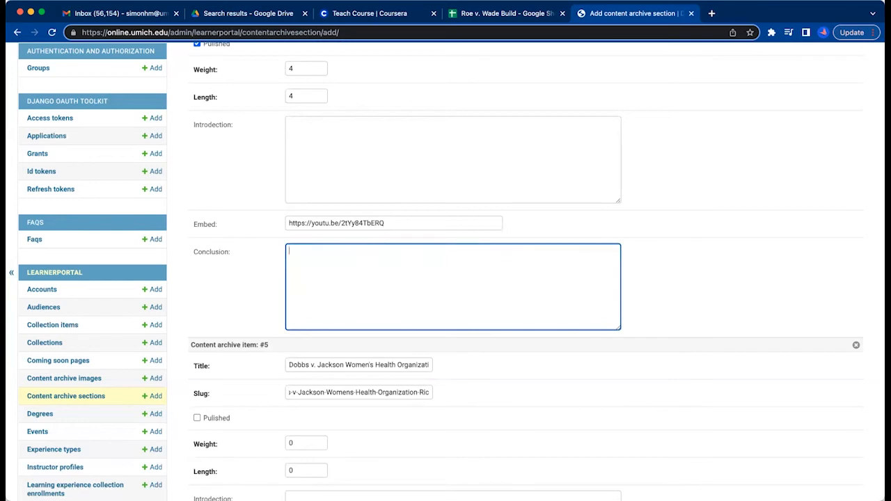
Complete the end of item #5's slug with the speaker's full first name and check it against the title.
left_click(427, 393)
type("ard")
key("BackSpace")
key("BackSpace")
key("BackSpace")
type("hard")
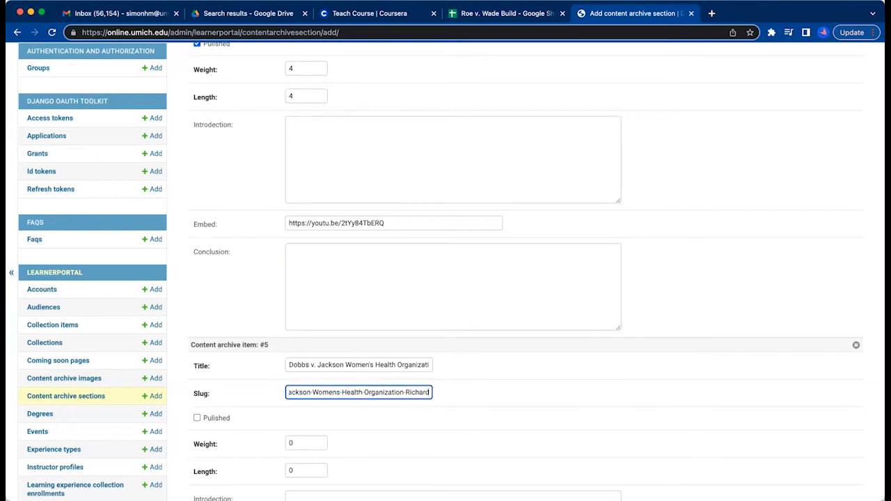
scroll(423, 362, "right", 2)
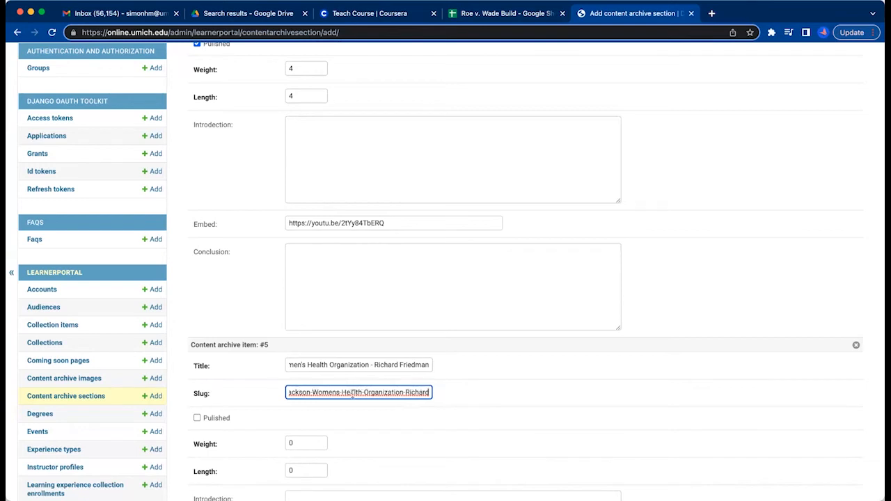
Check the start of item #5's slug, mark the item as published and set its weight to 5.
scroll(412, 422, "down", 2)
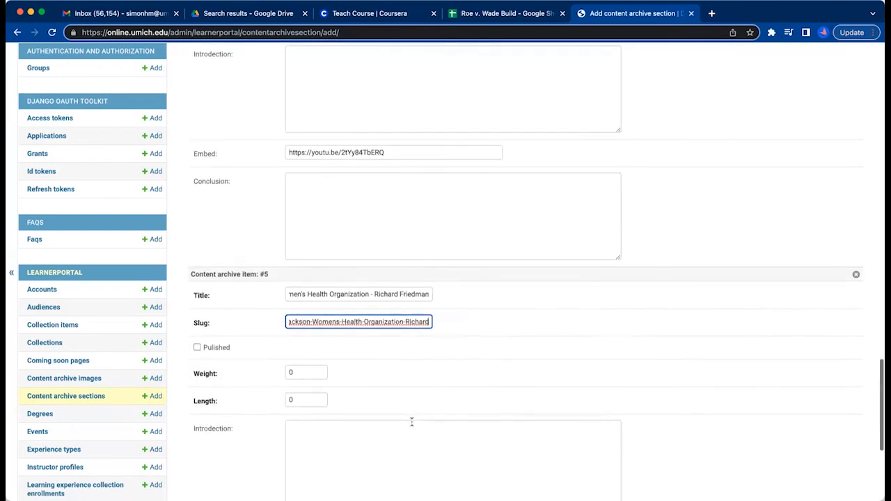
scroll(354, 252, "left", 1)
scroll(354, 253, "left", 2)
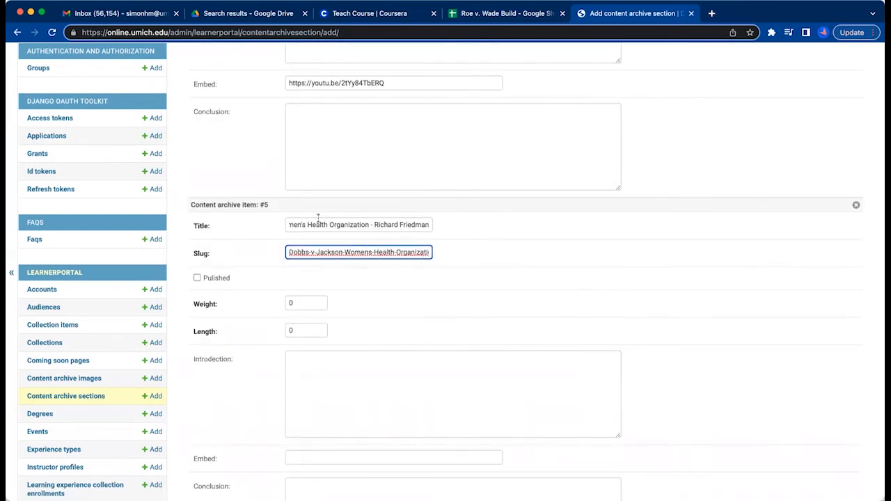
left_click(197, 279)
scroll(280, 189, "up", 2)
scroll(279, 189, "down", 3)
left_click(294, 244)
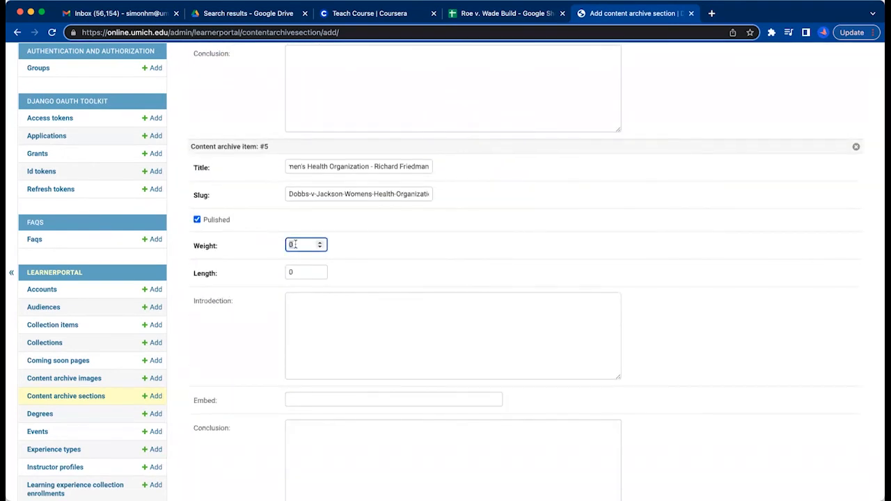
left_click(298, 272)
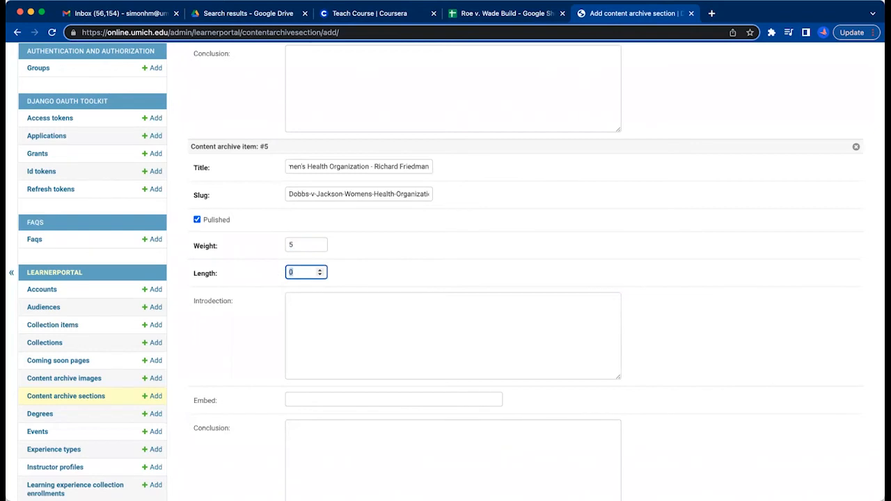
left_click(532, 15)
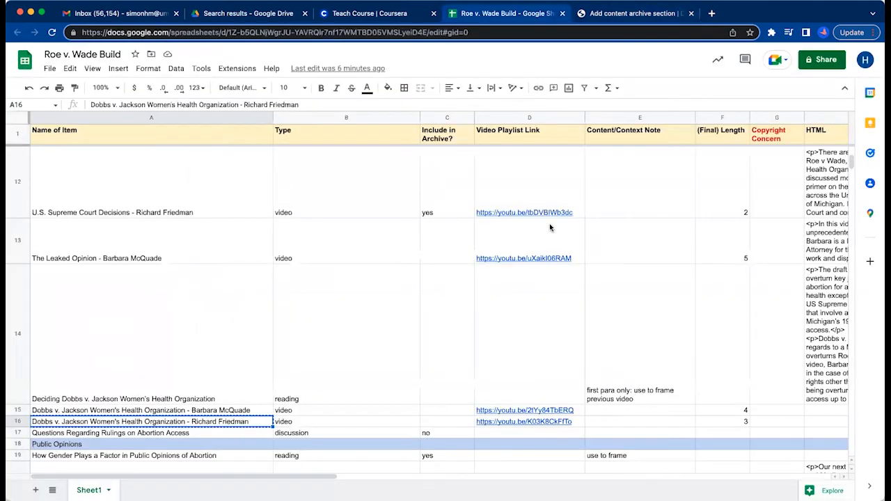
left_click(563, 422)
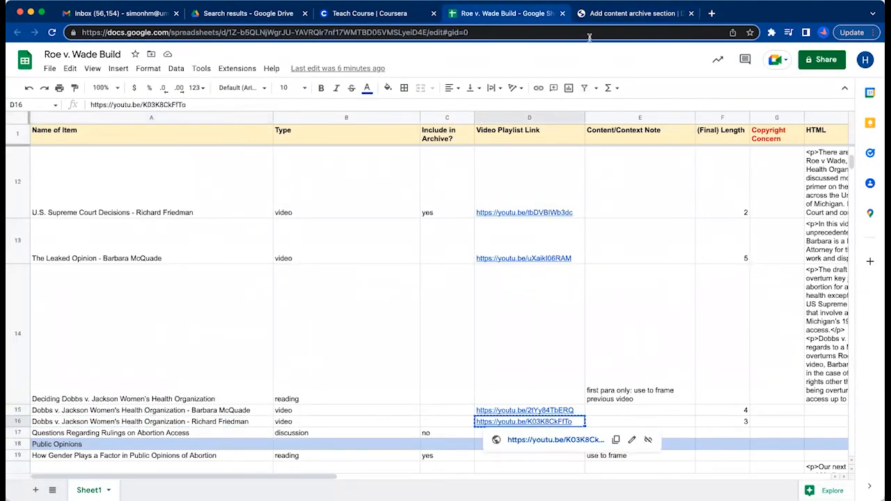
left_click(596, 13)
left_click(330, 402)
type("https://youtu.be/K03K8CkFfTo")
left_click(297, 272)
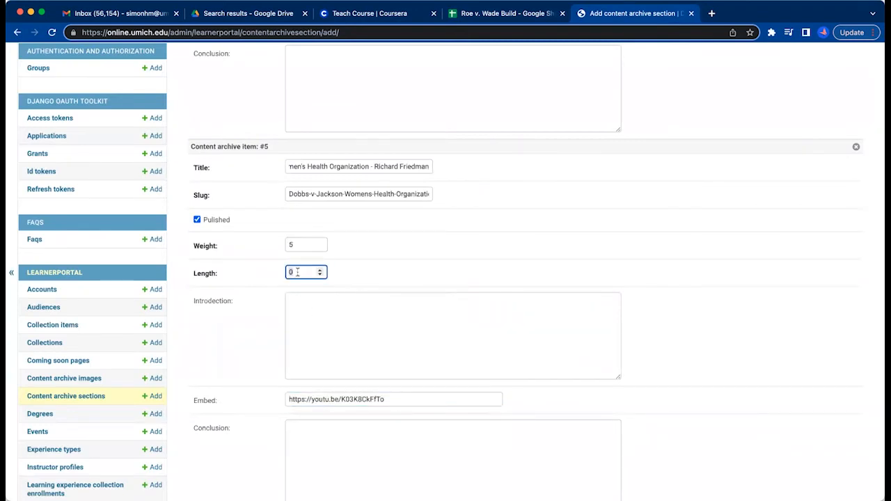
left_click(374, 275)
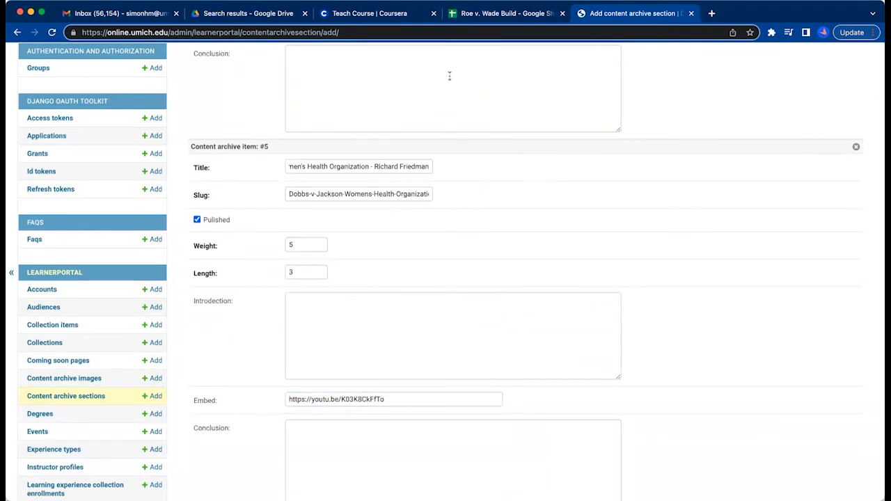
Recheck the build sheet's rows, then review the section's title, weight and all five content archive items in the admin form.
left_click(480, 13)
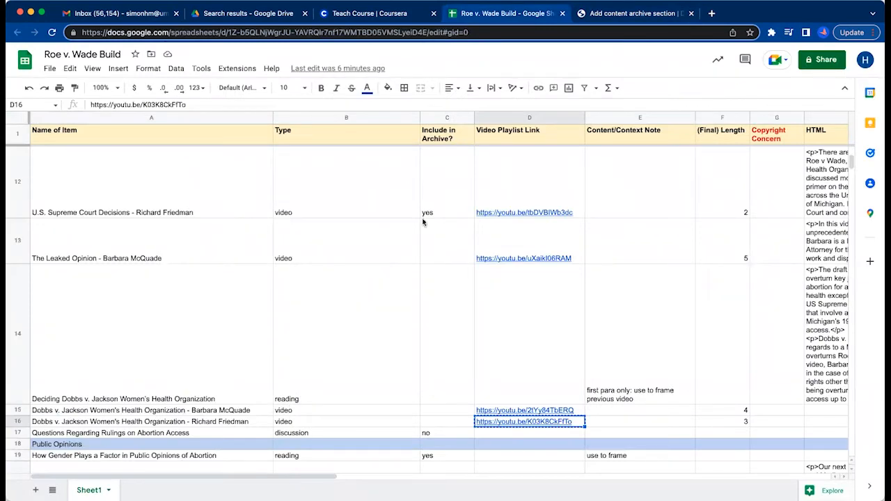
left_click(590, 13)
scroll(411, 358, "down", 2)
scroll(410, 358, "up", 5)
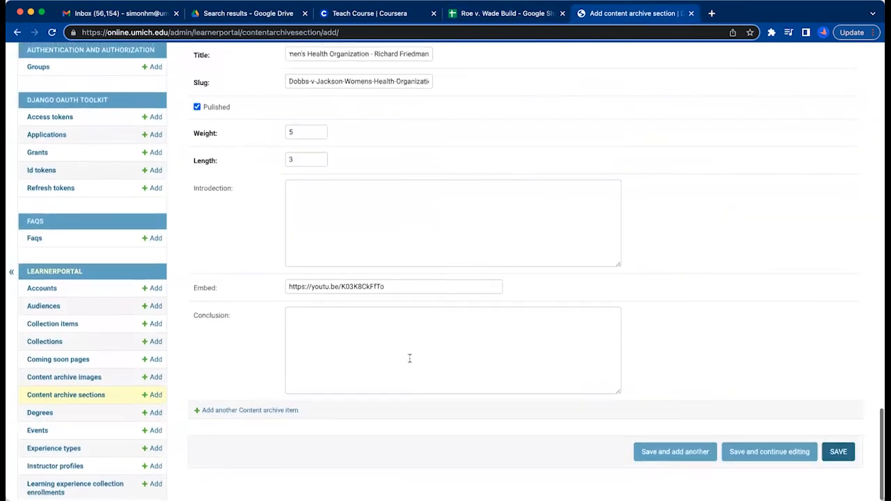
scroll(410, 362, "up", 5)
scroll(410, 359, "up", 4)
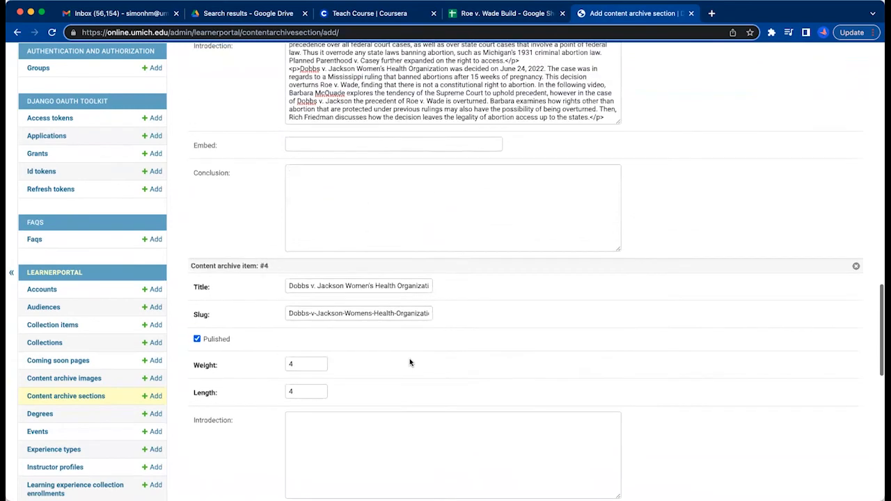
scroll(410, 358, "up", 5)
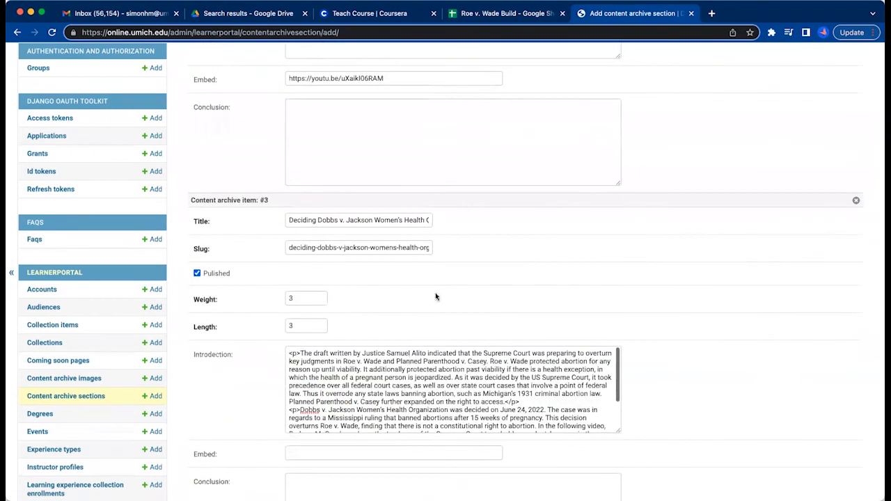
scroll(468, 252, "up", 10)
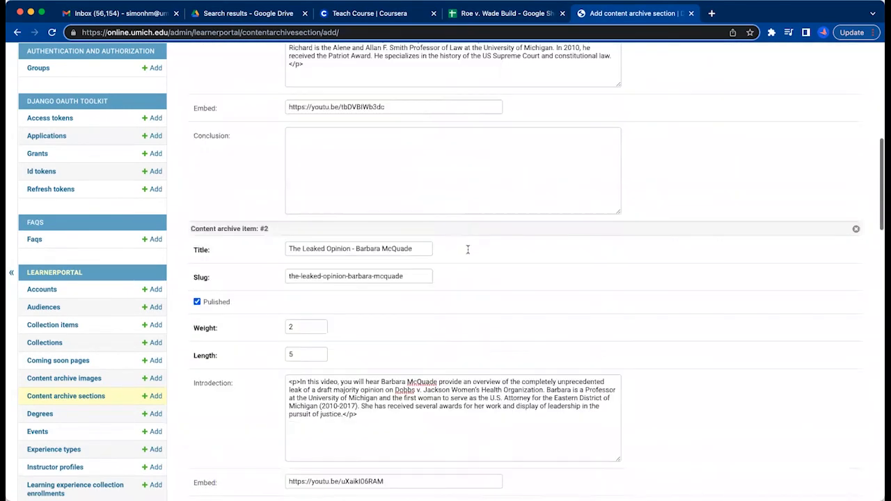
scroll(461, 348, "up", 8)
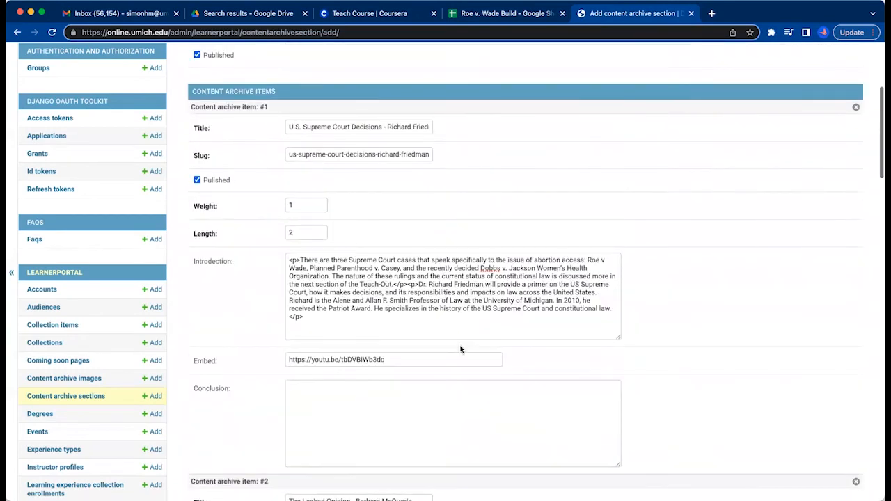
scroll(460, 348, "up", 8)
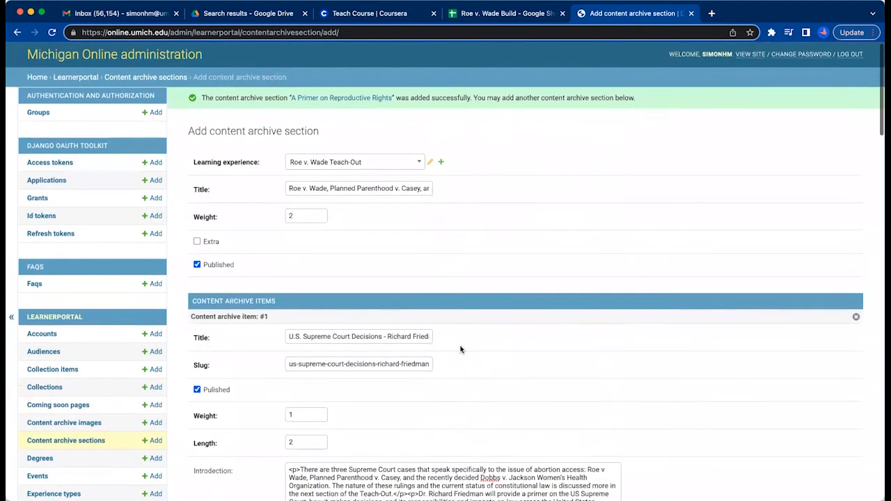
scroll(460, 349, "down", 1)
scroll(460, 349, "down", 20)
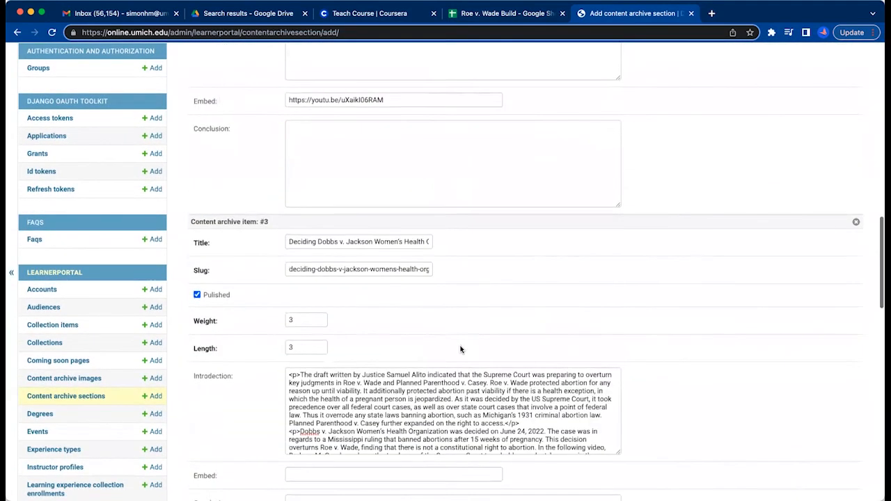
scroll(460, 346, "down", 15)
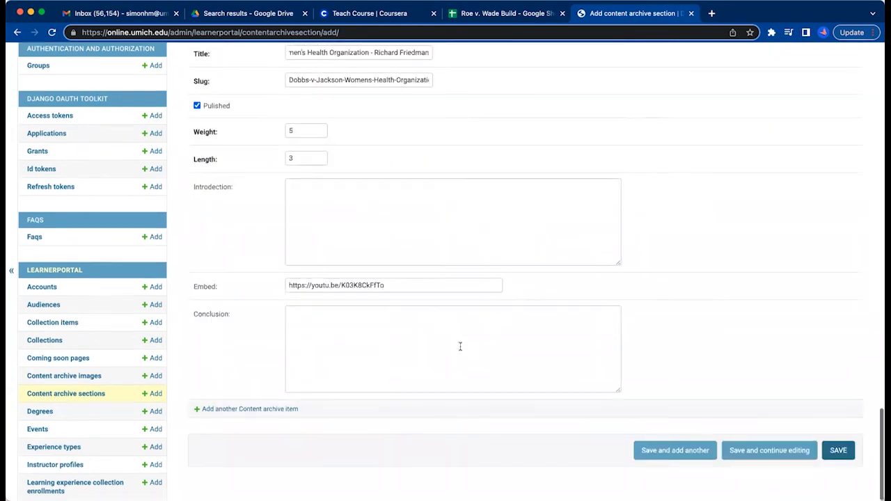
Save the completed section and bring up a blank form for another content archive section.
left_click(671, 451)
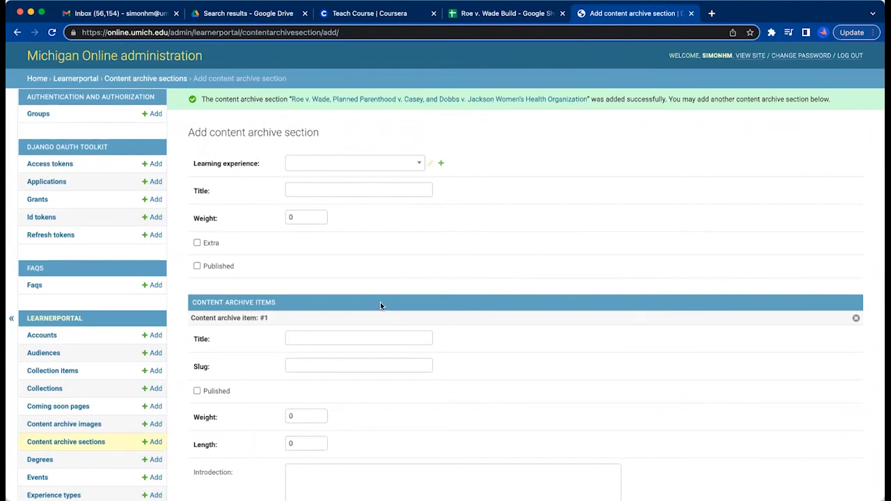
scroll(596, 343, "down", 3)
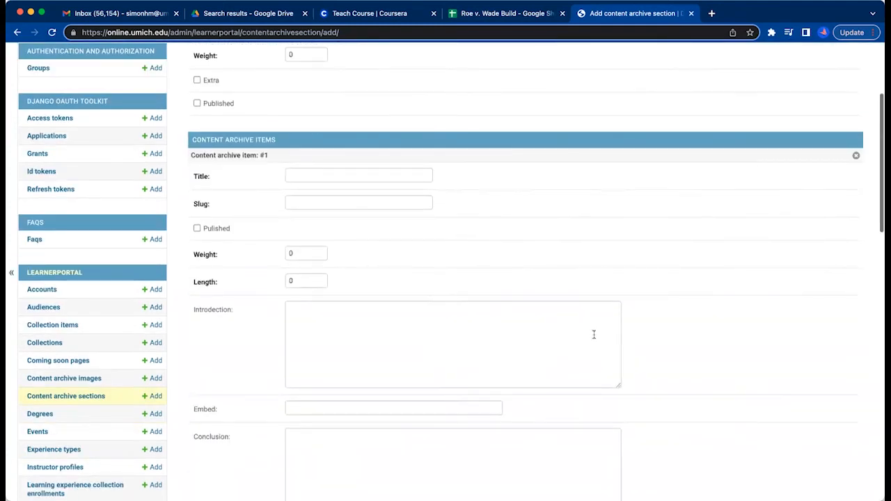
scroll(594, 342, "up", 3)
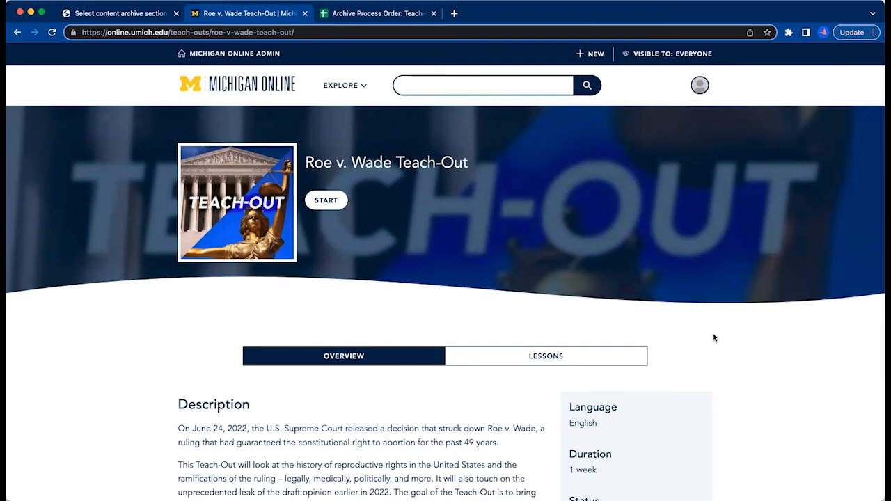
Look over the Roe v. Wade Teach-Out's public page on Michigan Online, then open its lessons and examine the list of sections.
scroll(685, 337, "down", 3)
scroll(714, 336, "up", 3)
left_click(557, 356)
left_click(564, 358)
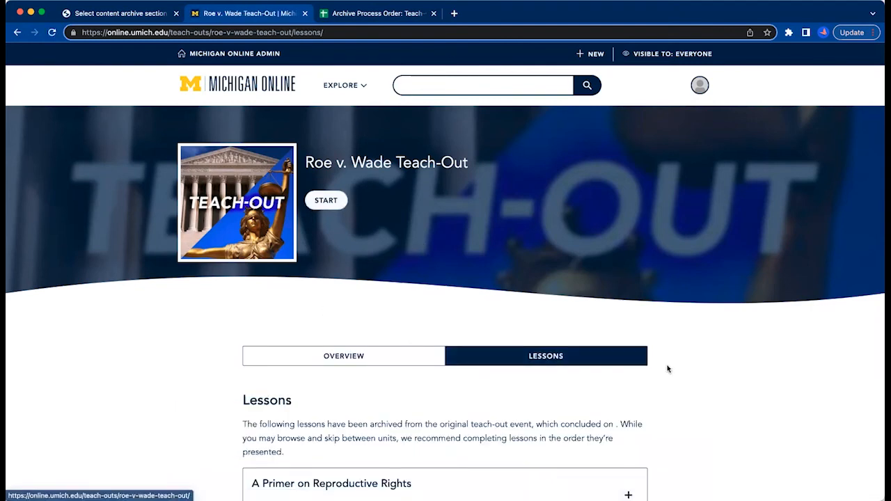
scroll(672, 369, "down", 6)
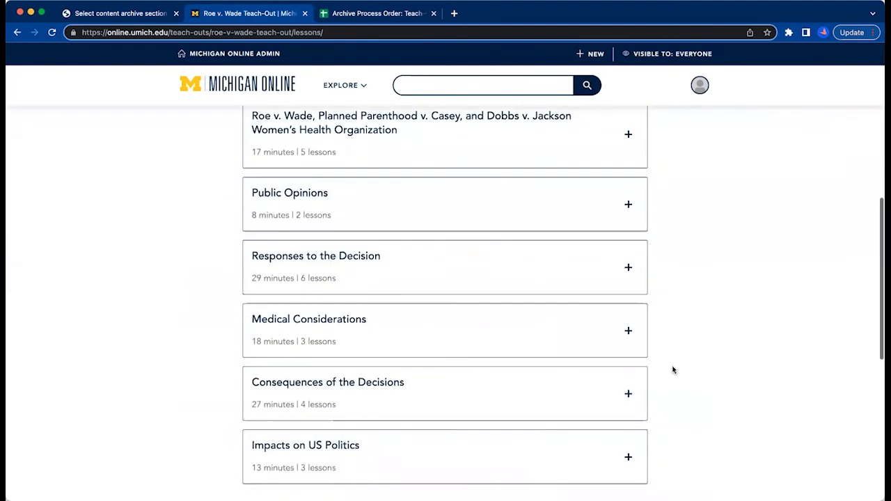
scroll(660, 358, "up", 3)
scroll(662, 357, "up", 5)
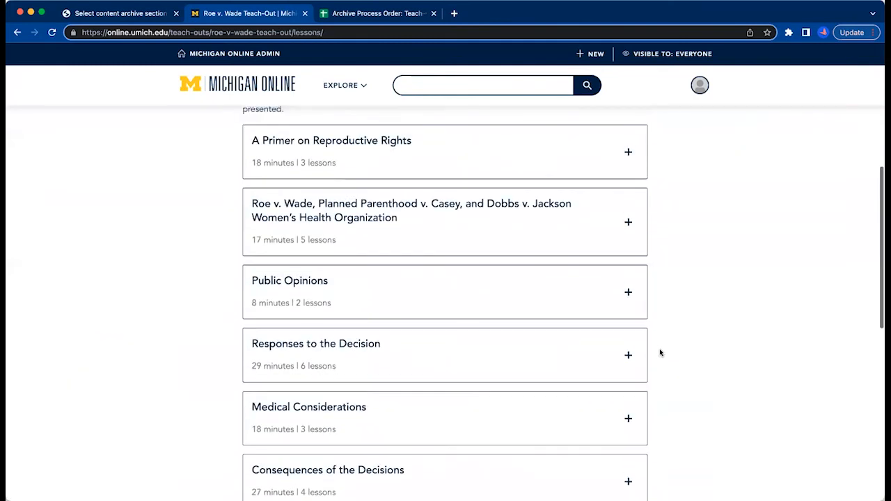
scroll(657, 347, "up", 1)
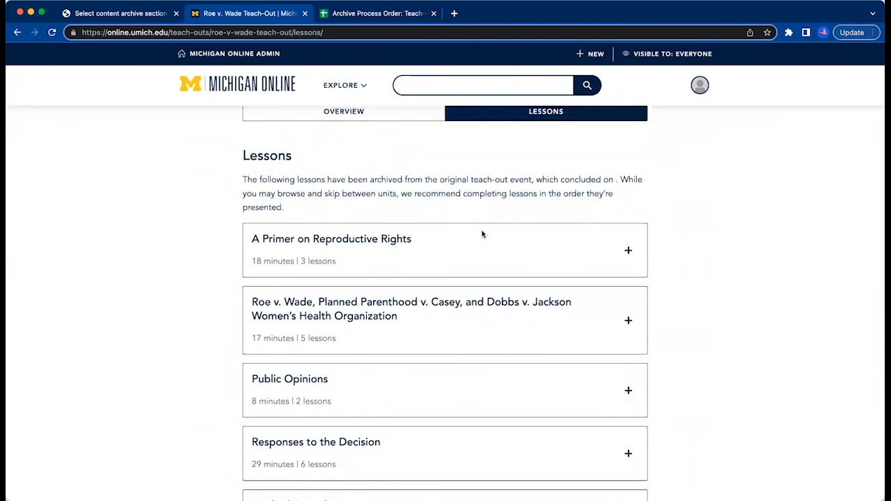
scroll(619, 290, "up", 1)
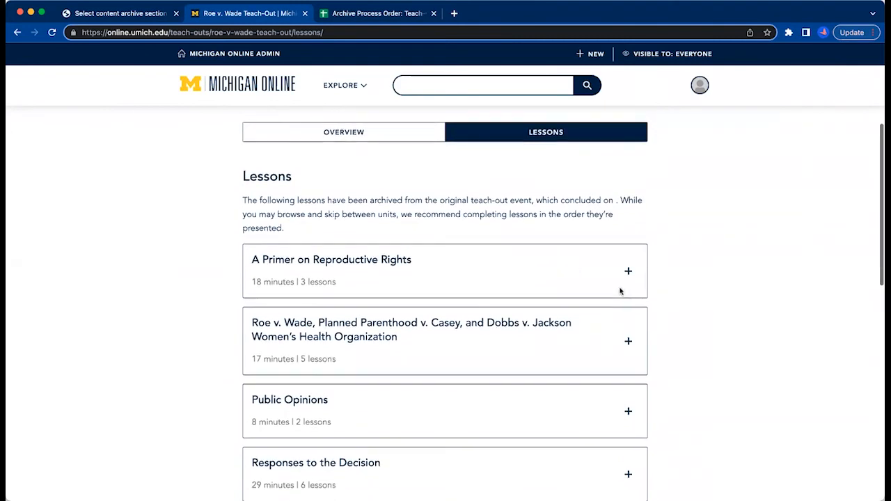
Expand the first four lesson sections, from A Primer on Reproductive Rights to Responses to the Decision, to view their items.
left_click(628, 270)
scroll(686, 384, "up", 1)
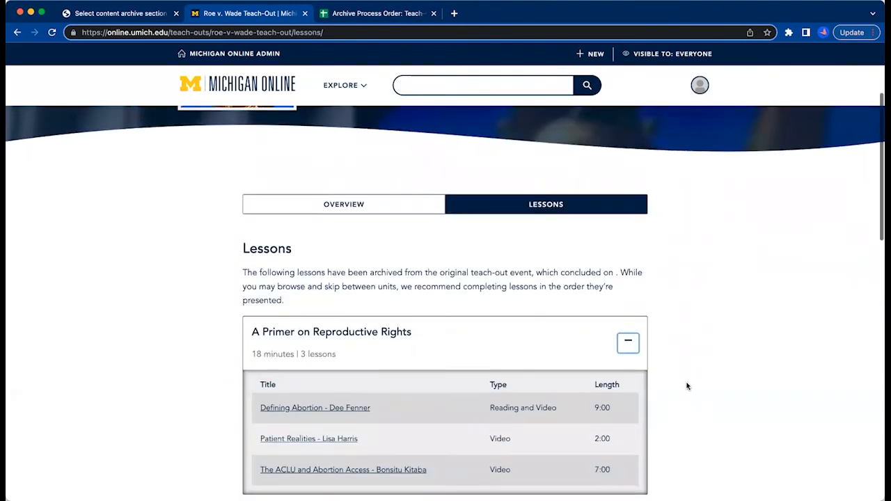
scroll(687, 384, "down", 3)
left_click(629, 343)
scroll(668, 382, "down", 2)
scroll(631, 411, "down", 2)
left_click(629, 420)
scroll(629, 396, "down", 3)
left_click(629, 376)
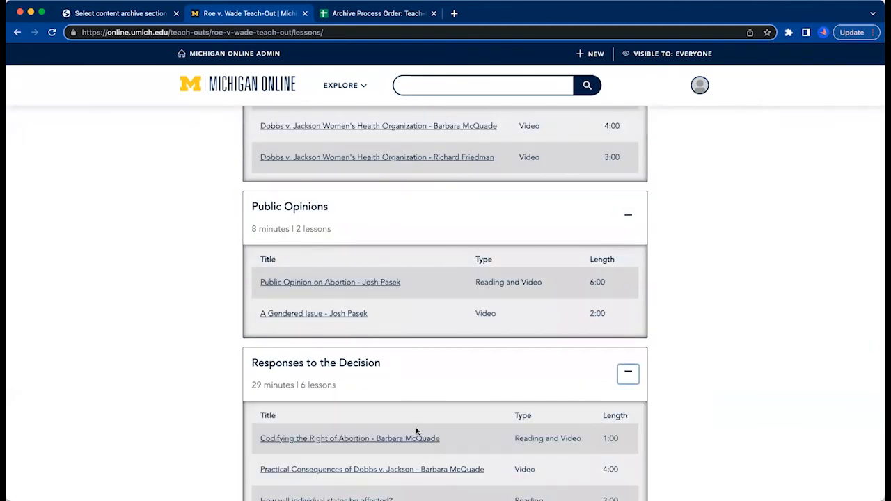
Expand Medical Considerations, Consequences of the Decisions and Impacts on US Politics, and review the lessons of all sections.
scroll(411, 385, "down", 1)
scroll(584, 395, "down", 3)
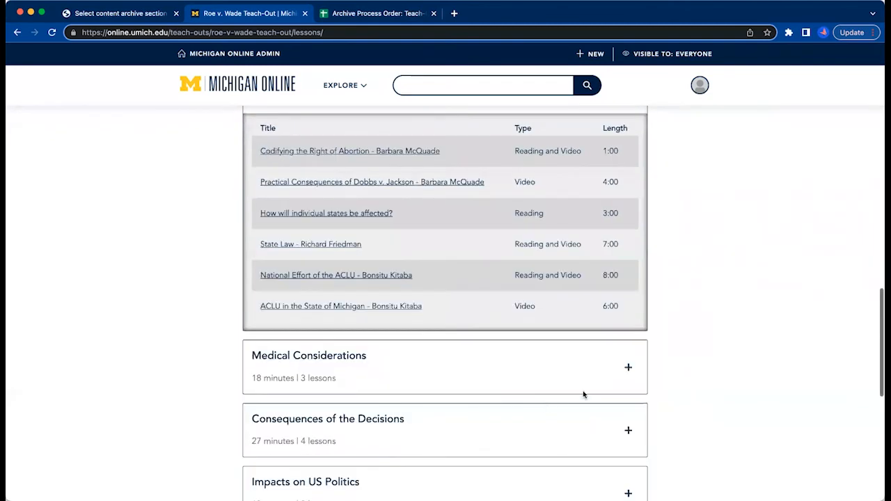
left_click(628, 367)
scroll(568, 407, "down", 2)
scroll(562, 408, "down", 2)
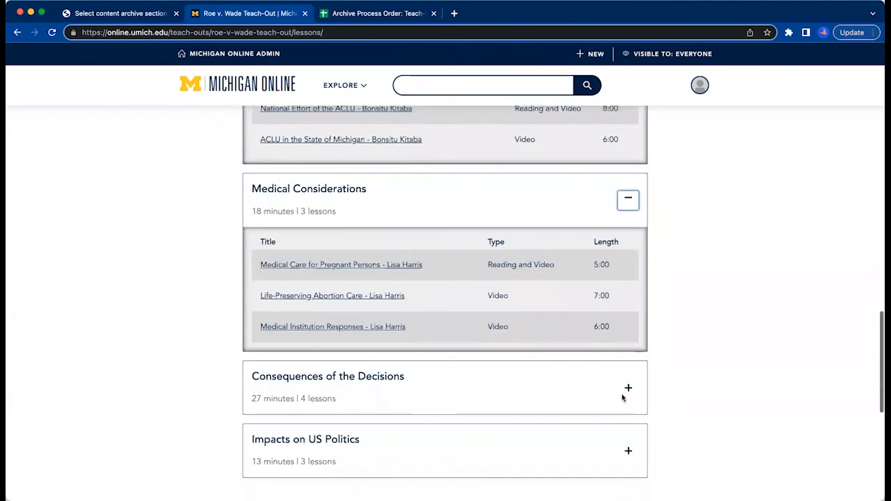
left_click(629, 385)
scroll(616, 404, "down", 5)
left_click(628, 428)
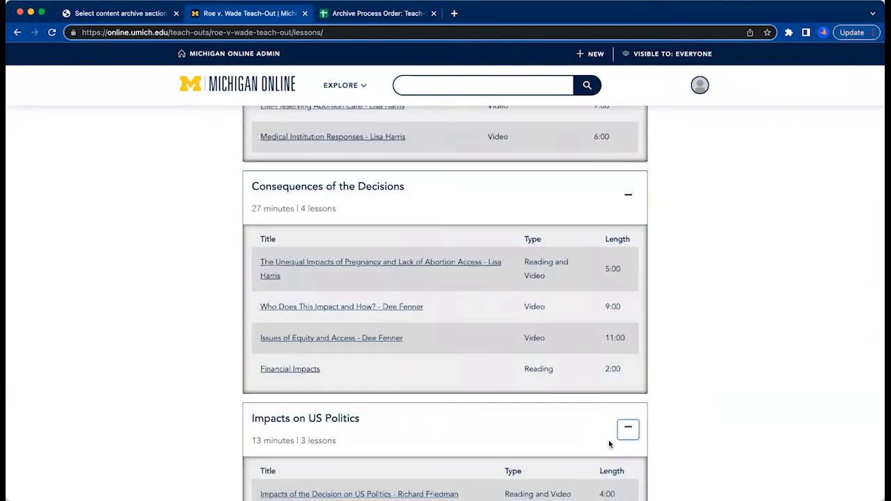
scroll(609, 440, "down", 5)
scroll(609, 435, "up", 15)
scroll(609, 431, "up", 8)
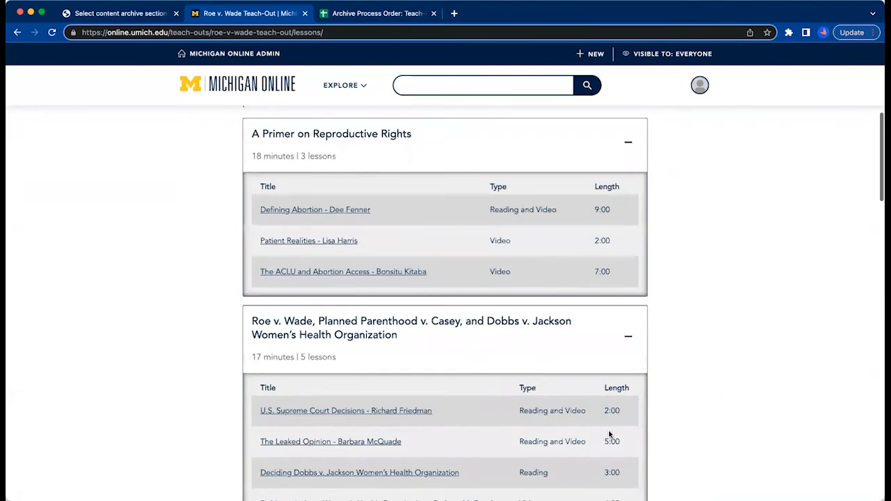
Open the Defining Abortion lesson and examine its introduction text and embedded video.
left_click(316, 345)
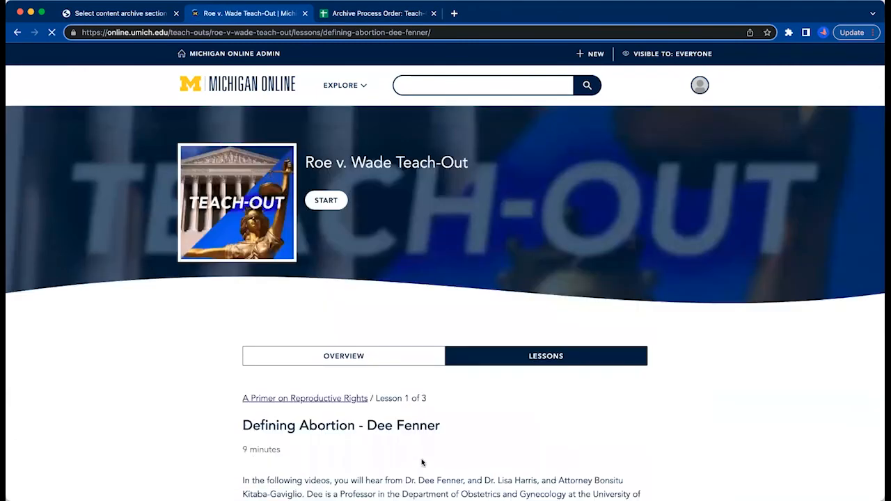
scroll(446, 439, "down", 5)
scroll(465, 421, "down", 3)
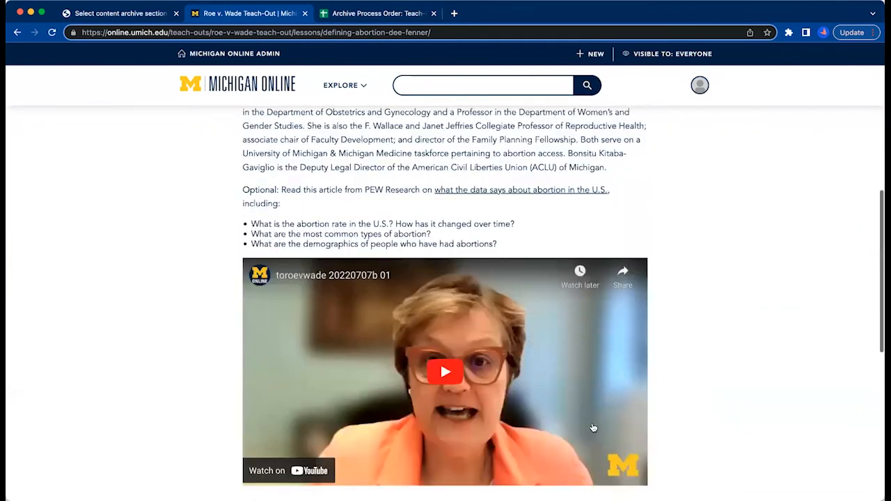
Review the Defining Abortion lesson's introduction, open its linked Pew Research article on abortion data, and return to the lesson.
scroll(204, 194, "up", 2)
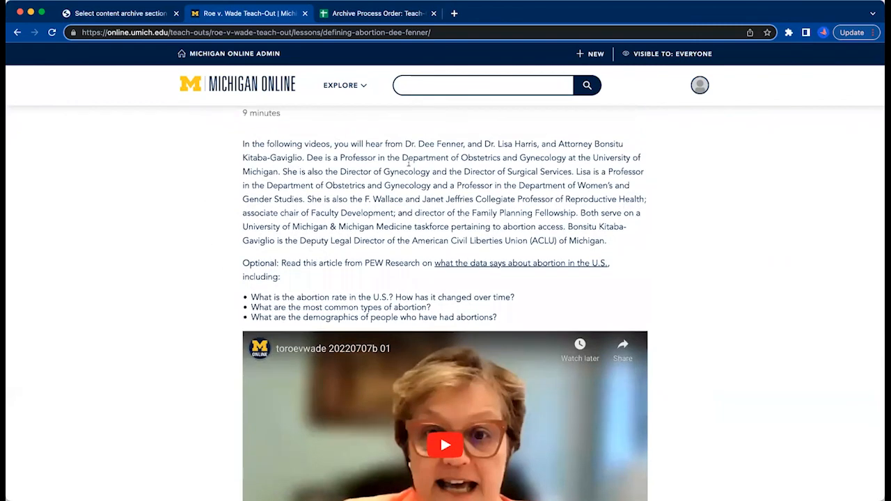
scroll(578, 291, "up", 3)
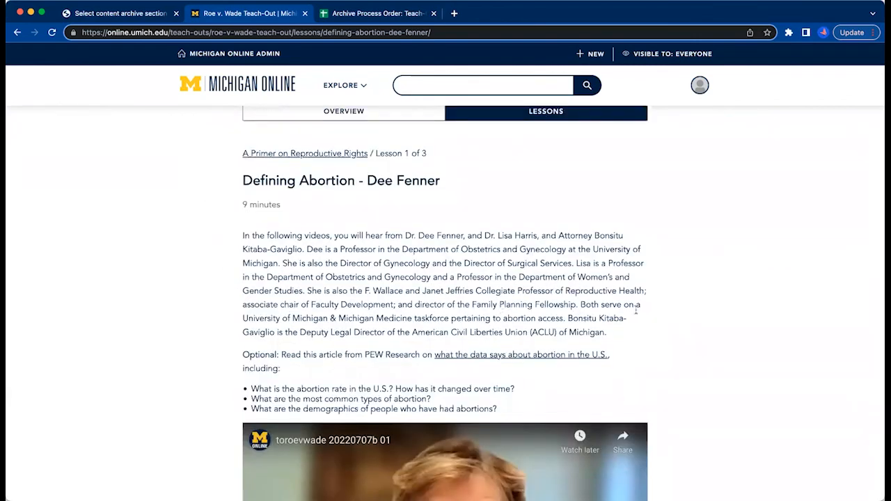
left_click(572, 358)
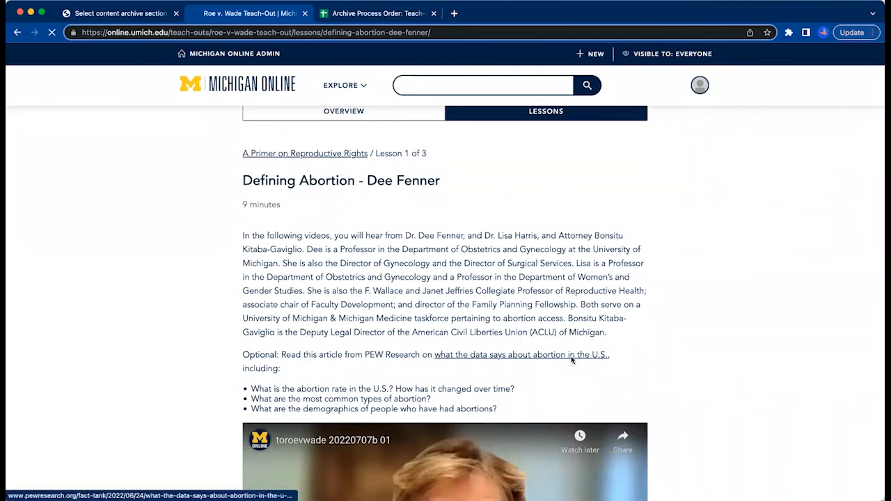
left_click(18, 32)
left_click_drag(234, 354, 281, 356)
left_click(280, 354)
scroll(295, 363, "down", 4)
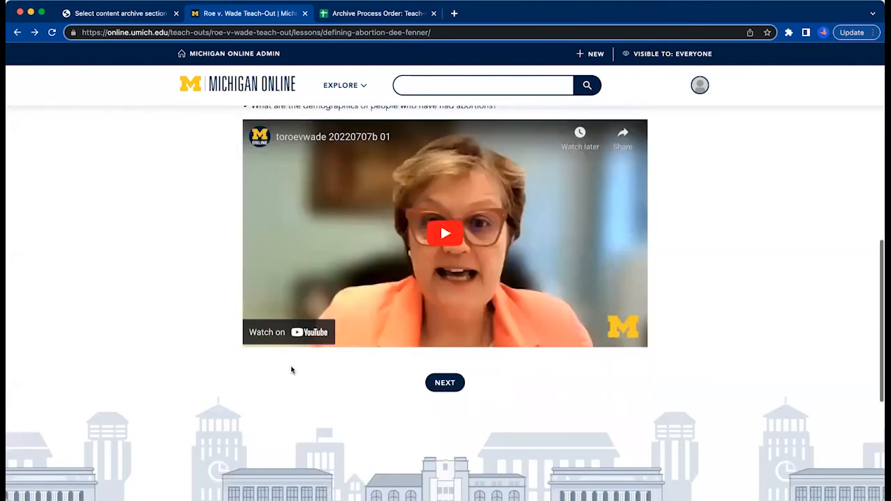
Page forward through the Patient Realities and The ACLU and Abortion Access lessons, looking over each embedded video.
left_click(444, 383)
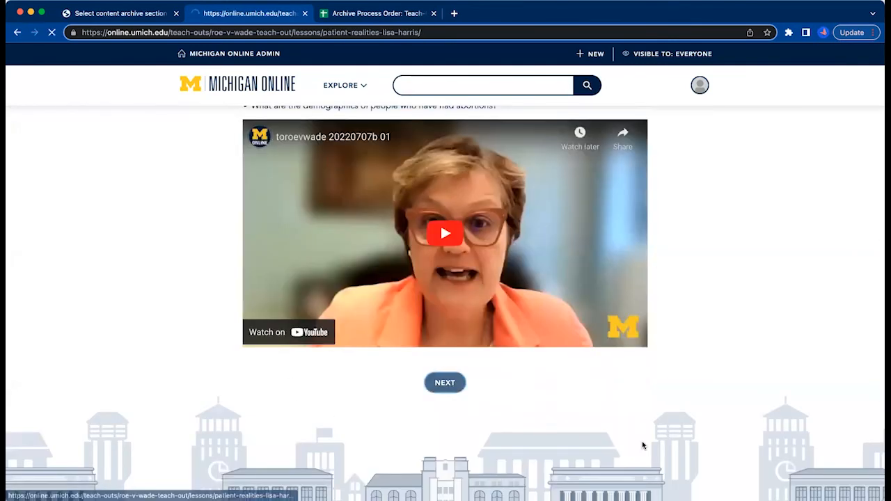
scroll(512, 398, "down", 10)
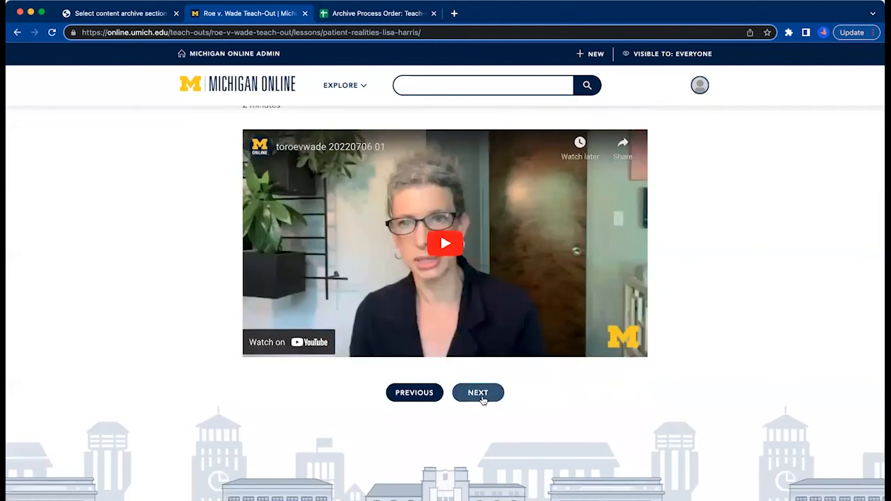
left_click(480, 400)
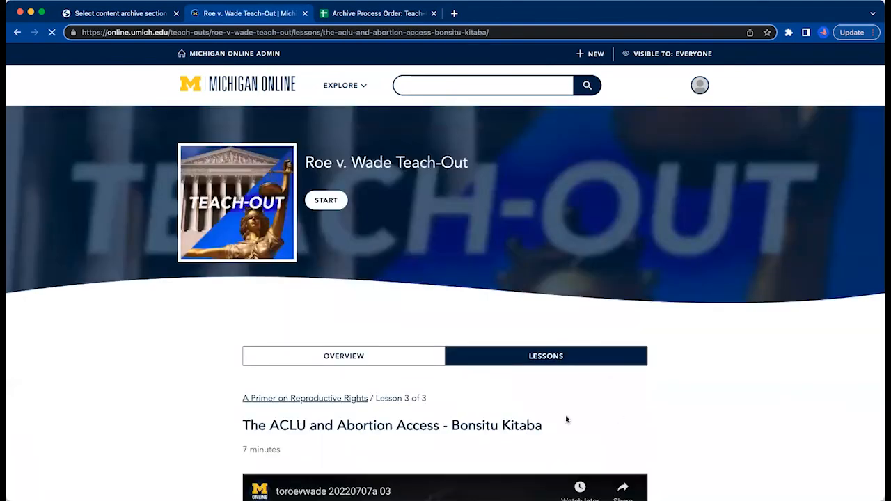
scroll(563, 420, "down", 10)
scroll(450, 309, "up", 5)
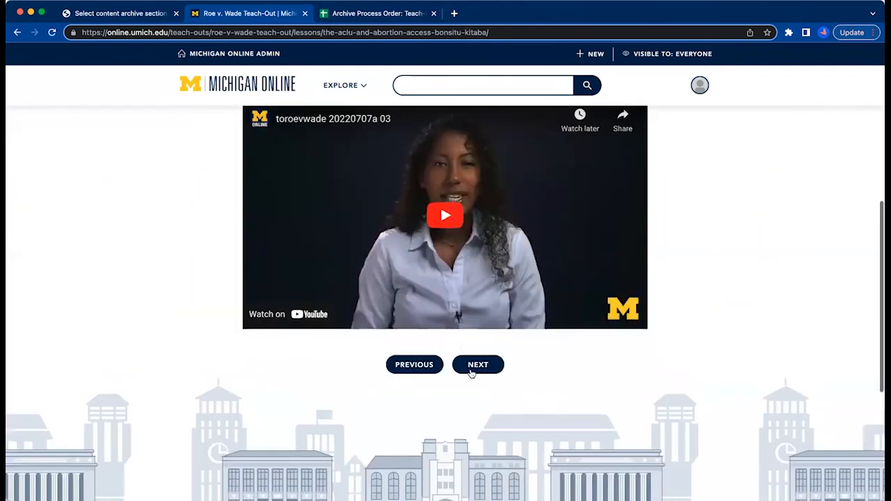
Advance to the U.S. Supreme Court Decisions lesson in the following section and examine its introduction text and video.
left_click(476, 366)
scroll(693, 378, "down", 5)
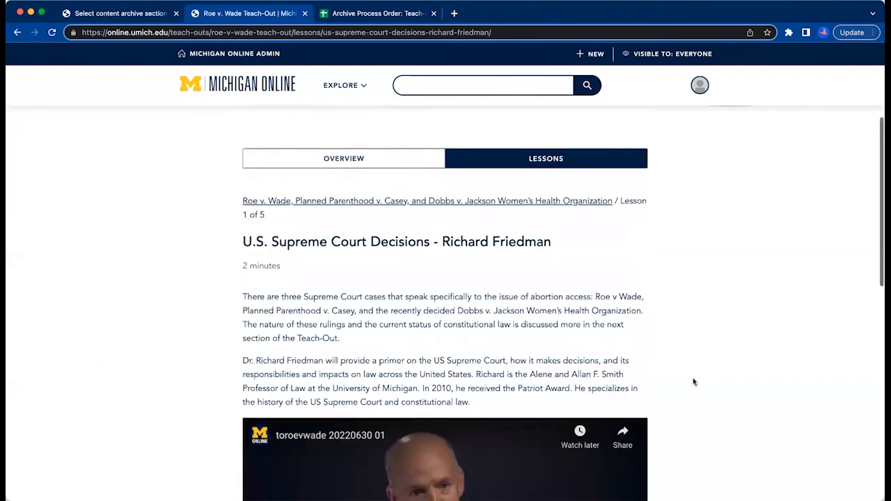
scroll(493, 394, "down", 4)
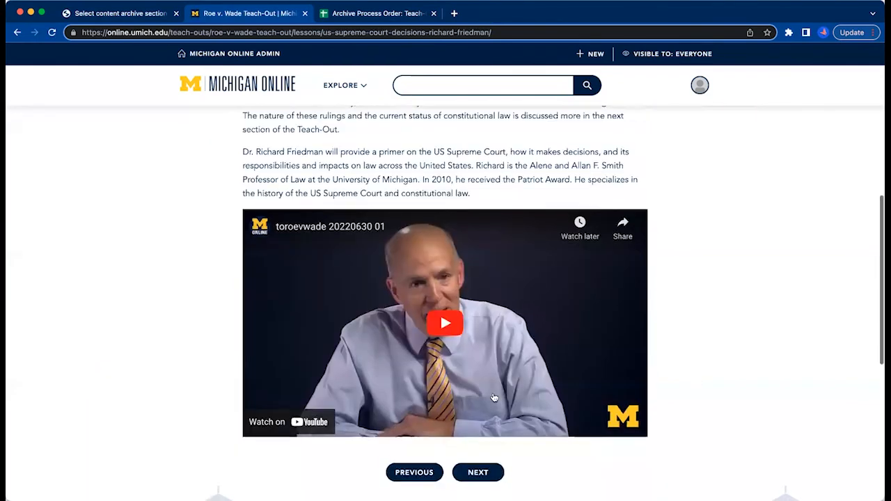
scroll(492, 394, "up", 2)
scroll(492, 395, "up", 5)
left_click(366, 347)
scroll(628, 332, "down", 2)
scroll(187, 328, "up", 3)
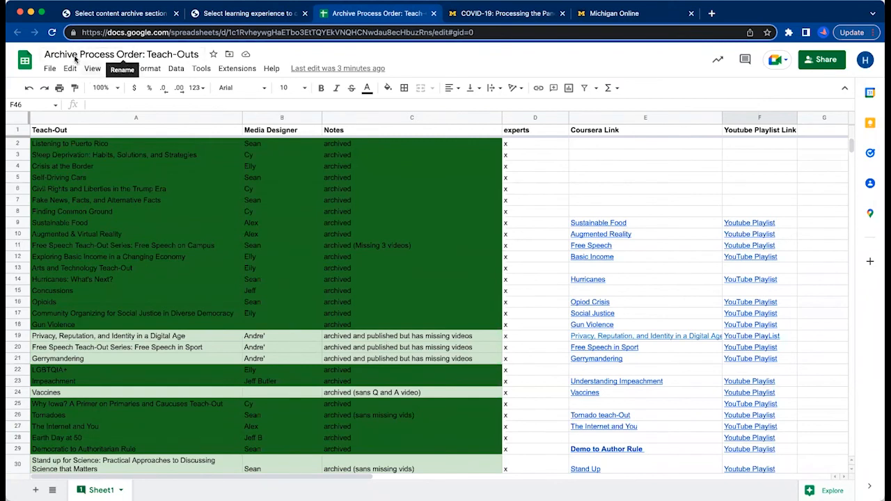
In the Archive Process Order: Teach-Outs spreadsheet, enter "archived" as the note for the Roe V. Wade row.
scroll(448, 259, "down", 3)
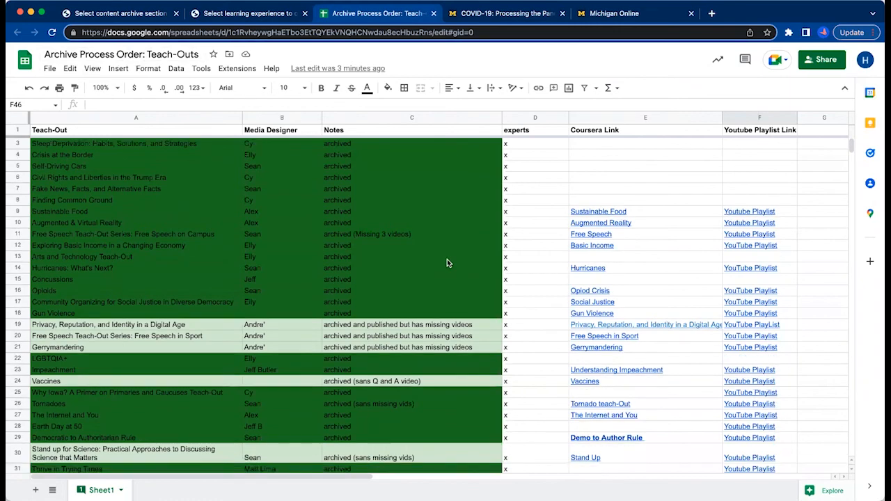
scroll(270, 400, "up", 3)
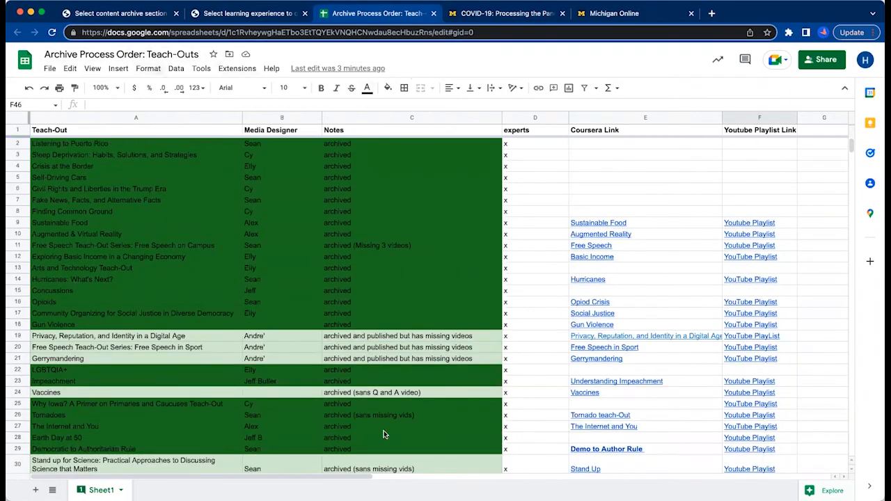
scroll(380, 396, "down", 8)
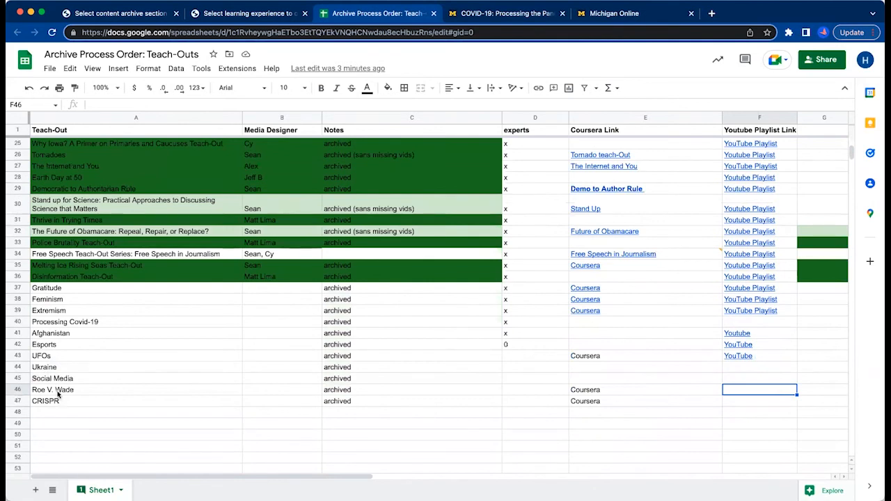
left_click(59, 391)
left_click(378, 390)
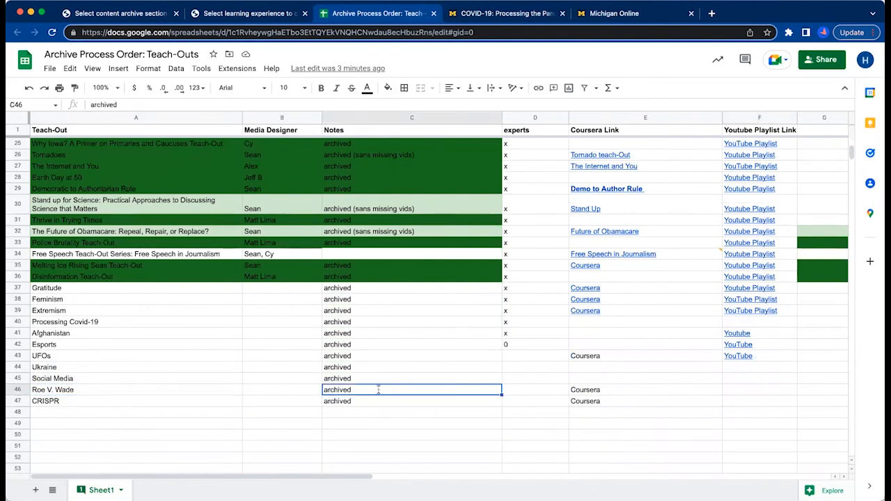
type("ar")
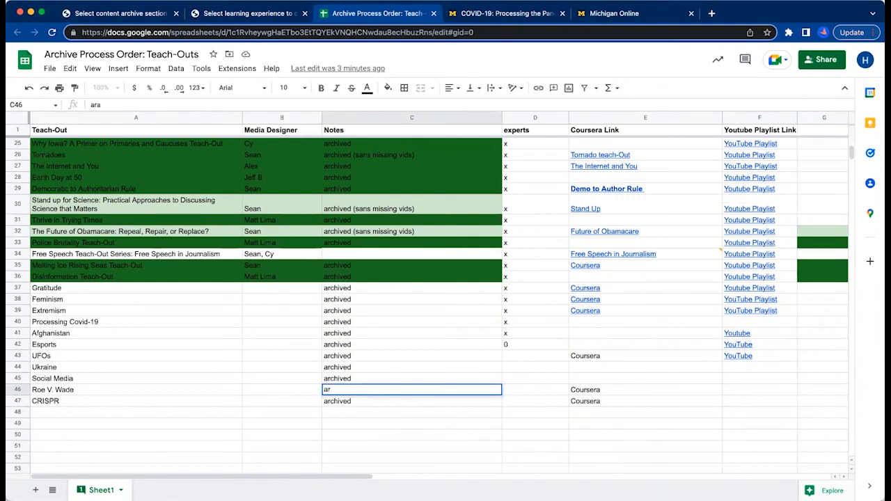
type("chived")
left_click(585, 392)
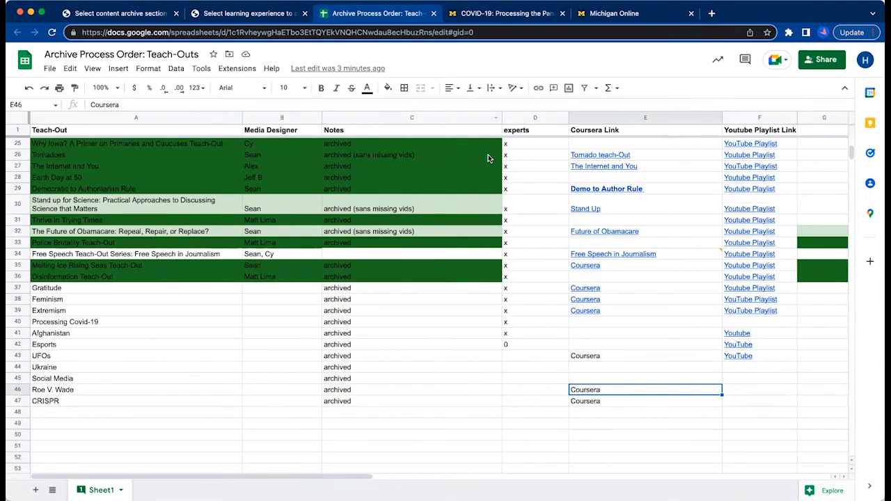
left_click(518, 393)
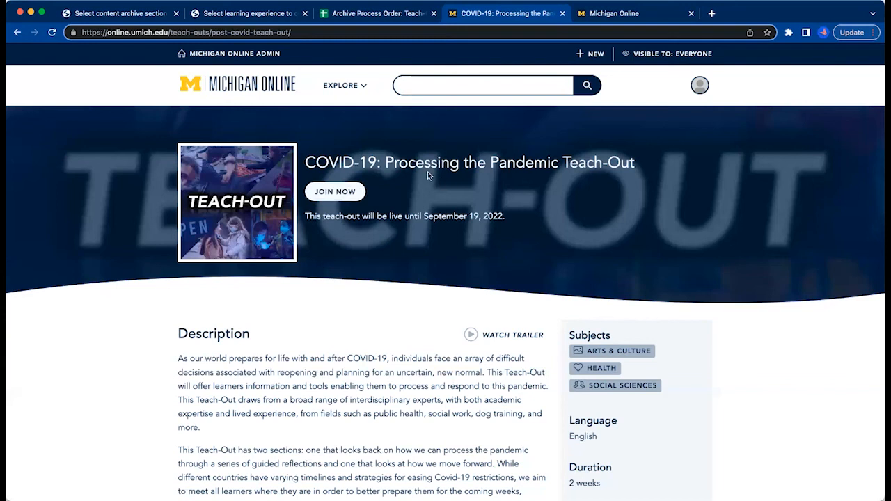
In the Michigan Online admin site, find the learning experience COVID-19: Processing the Pandemic Teach-Out and open its record.
left_click(645, 14)
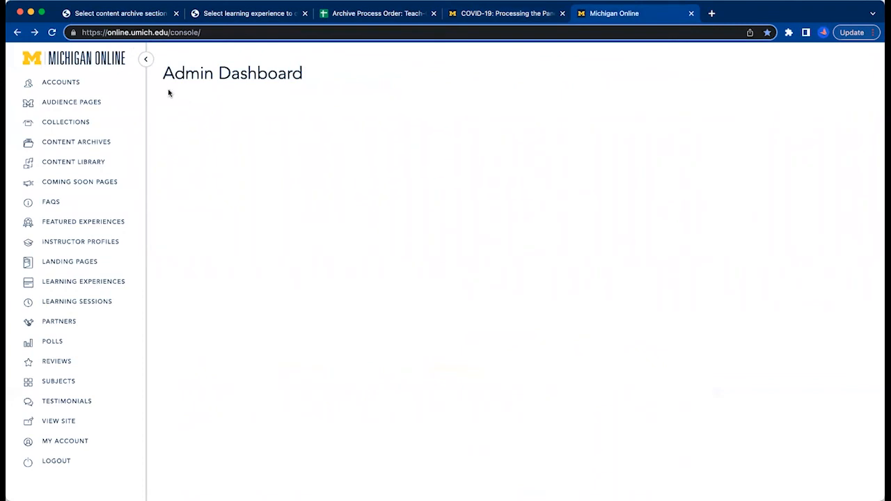
left_click(66, 285)
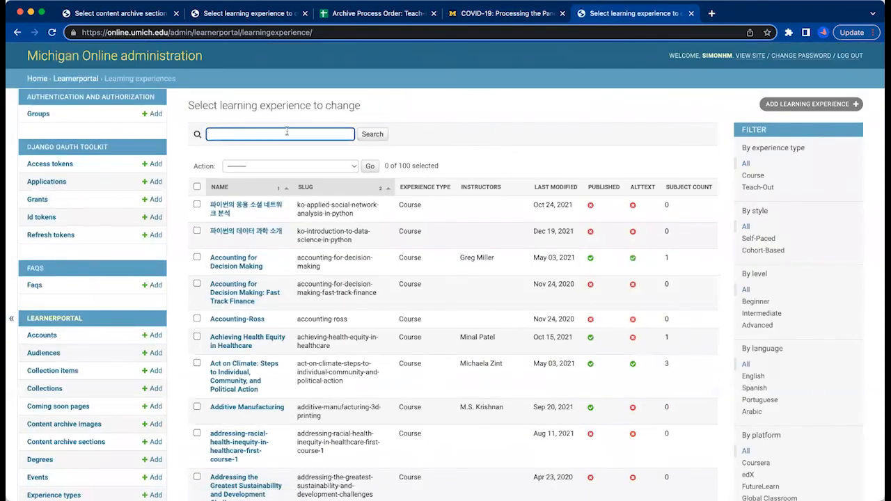
type("covid")
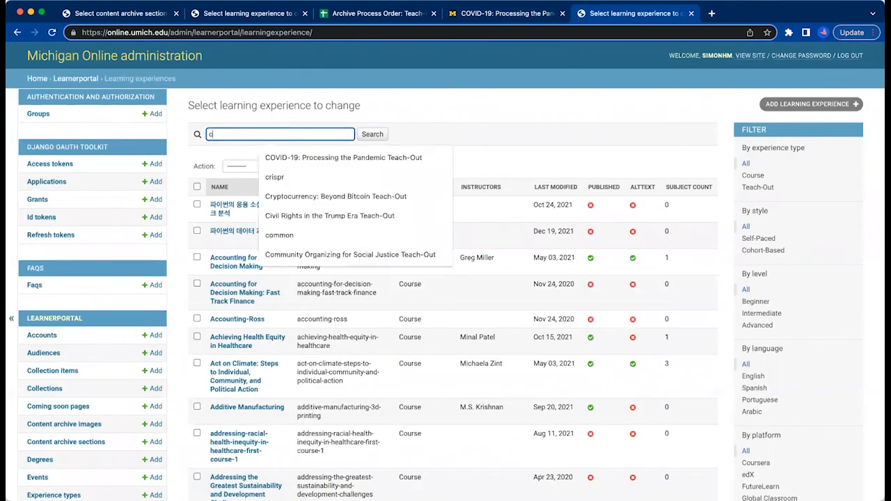
left_click(352, 157)
left_click(373, 134)
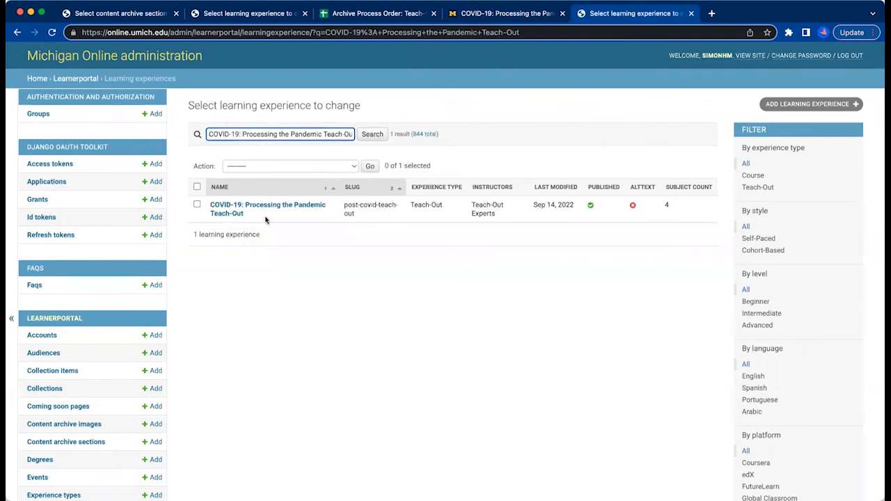
left_click(249, 207)
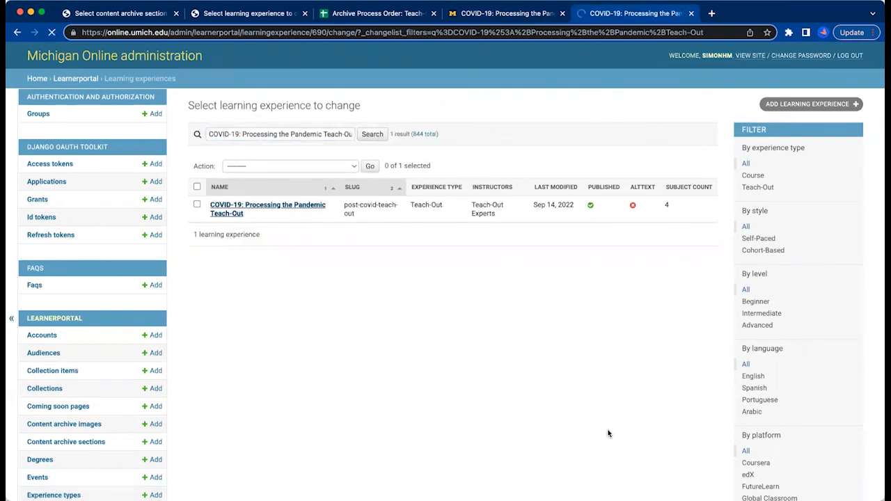
Examine the COVID-19 Teach-Out's learning sessions, including their periods, enrollment dates, Coursera IDs and the Private and Delete options.
scroll(750, 313, "down", 15)
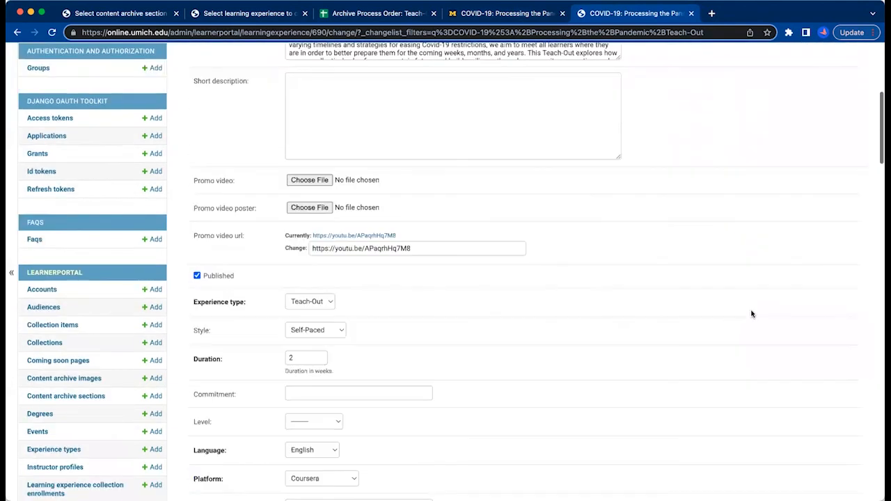
scroll(752, 313, "down", 4)
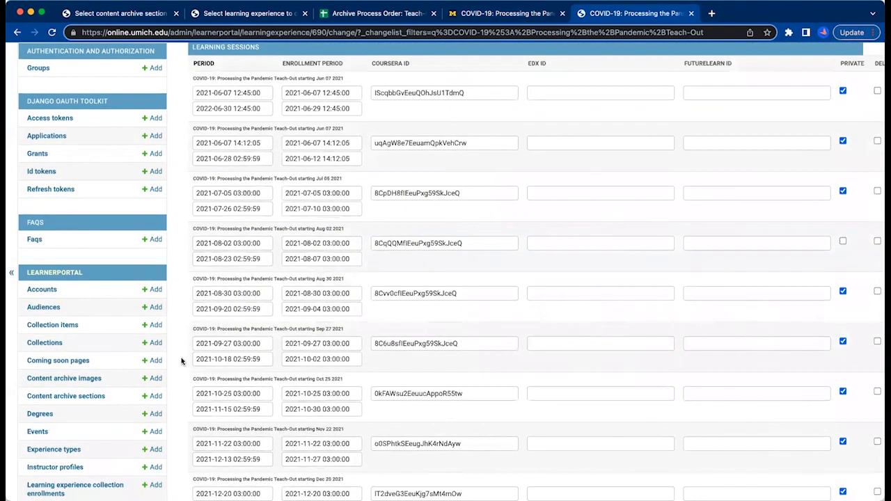
scroll(306, 125, "up", 1)
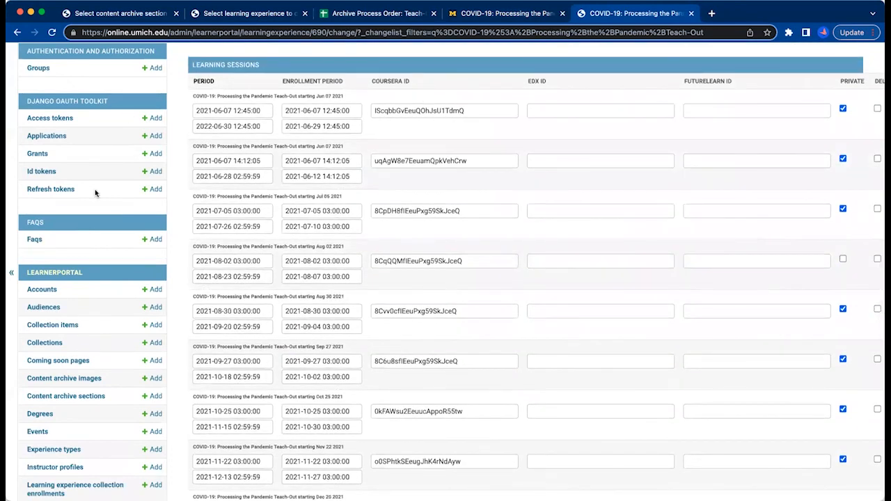
scroll(438, 452, "down", 9)
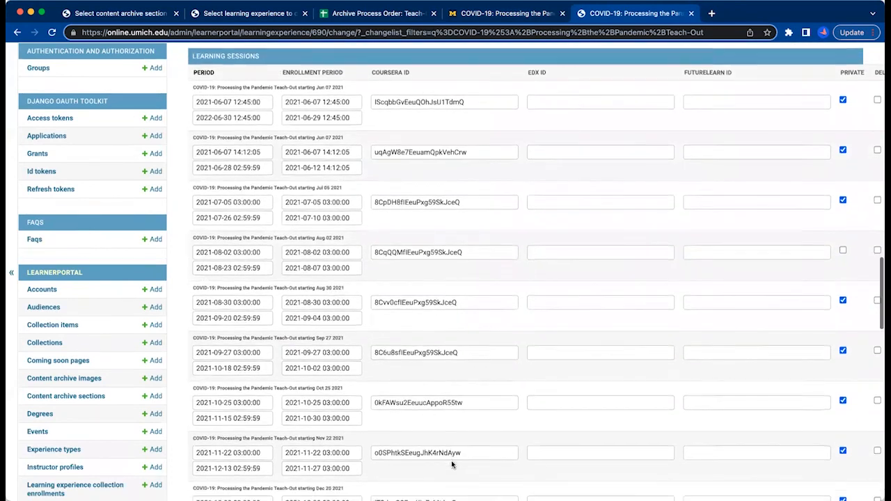
scroll(454, 465, "down", 6)
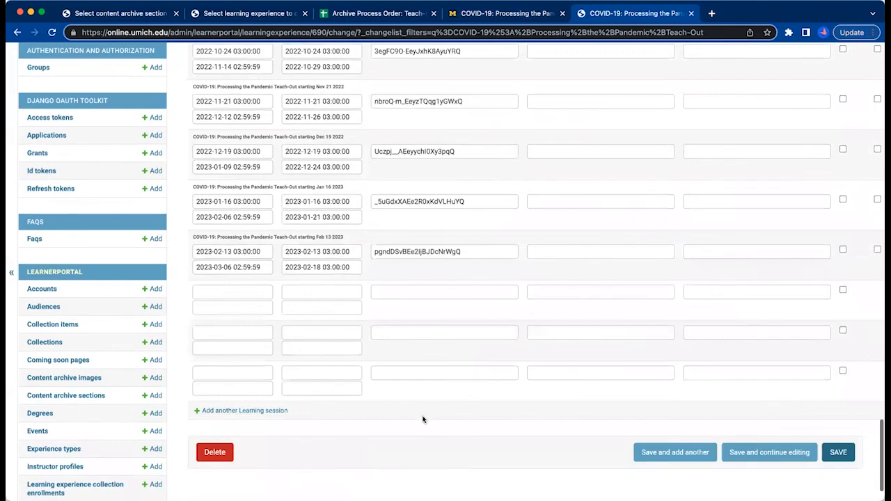
scroll(791, 448, "up", 3)
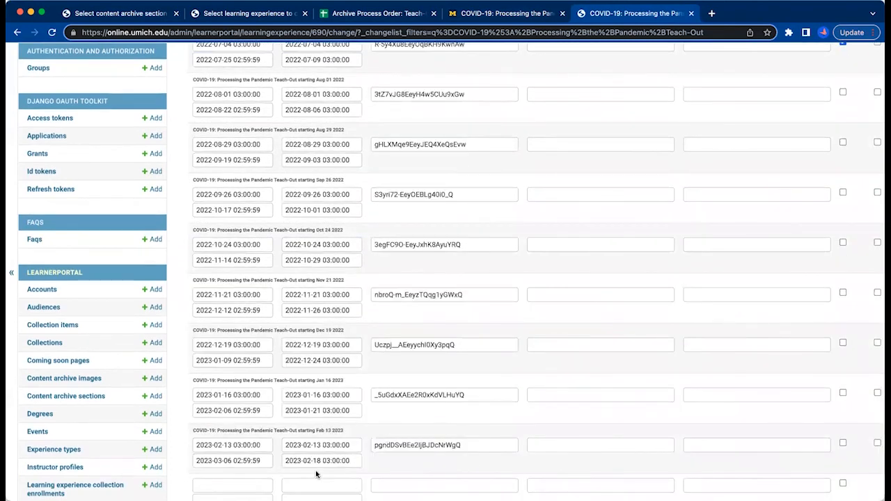
scroll(317, 475, "down", 3)
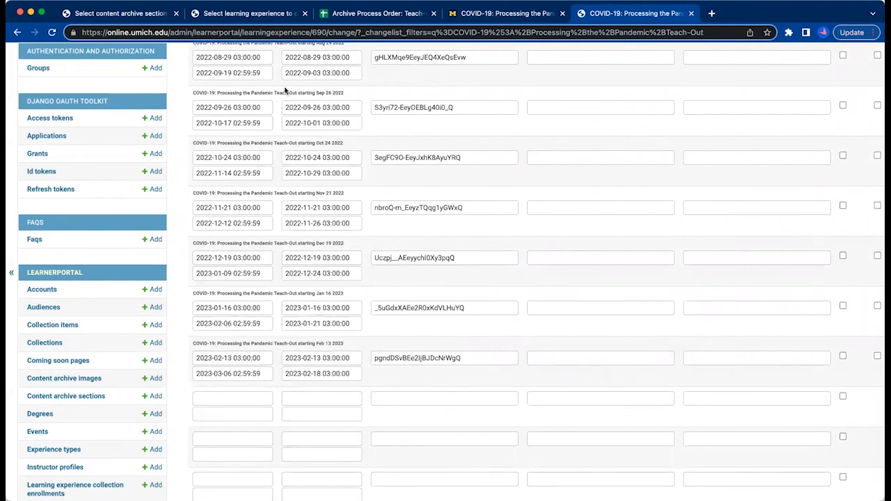
scroll(266, 289, "up", 3)
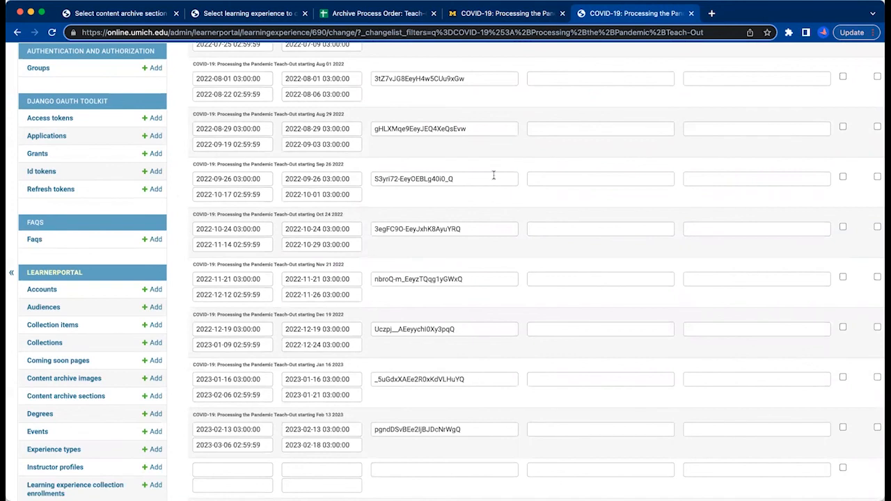
scroll(672, 234, "down", 1)
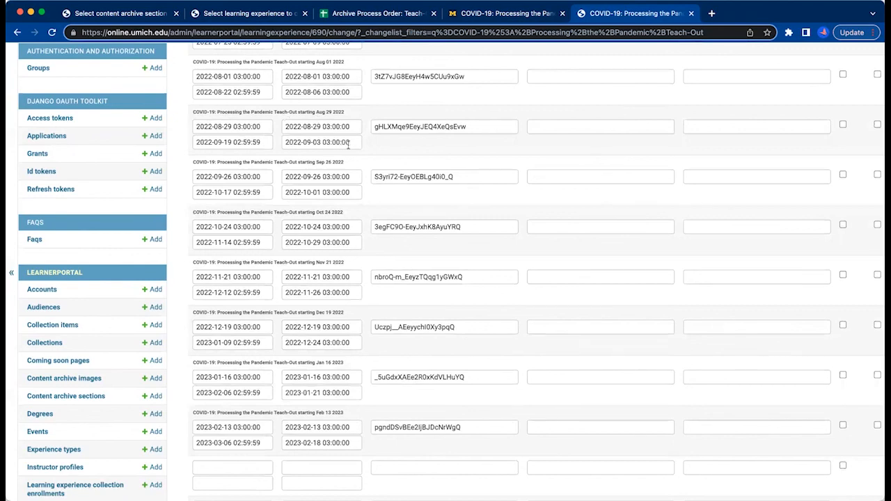
scroll(732, 179, "up", 15)
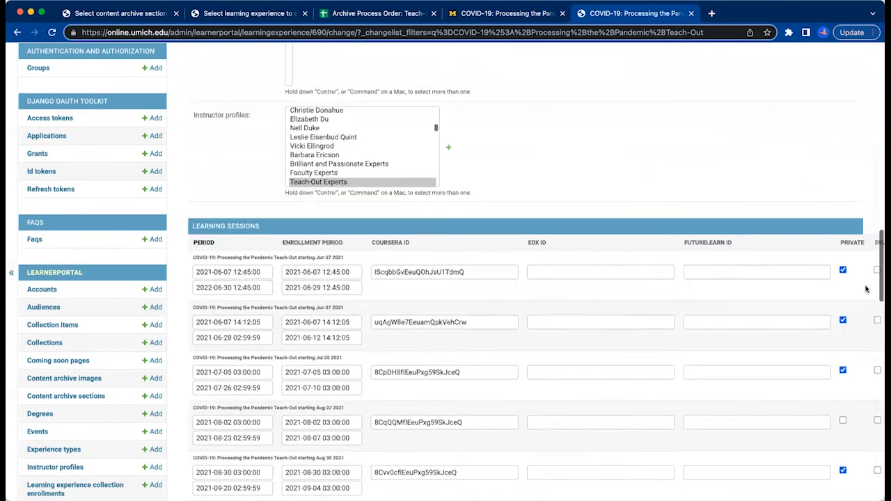
scroll(853, 268, "right", 2)
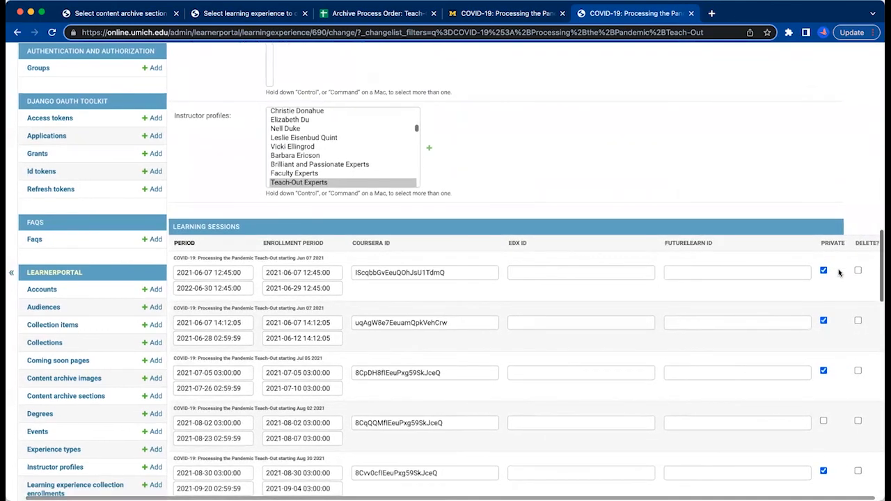
scroll(839, 273, "down", 1)
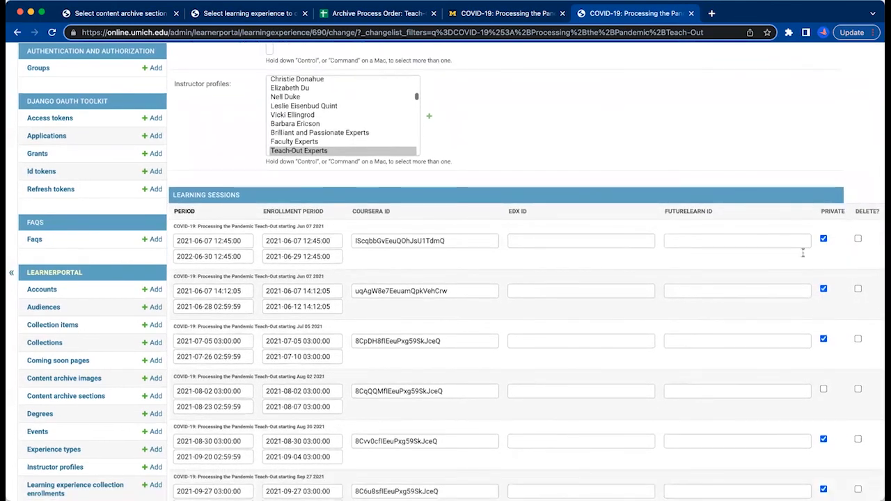
Mark the COVID-19 Teach-Out's learning sessions starting Aug 29, Sep 26 and Oct 24, 2022 as private.
scroll(802, 253, "down", 5)
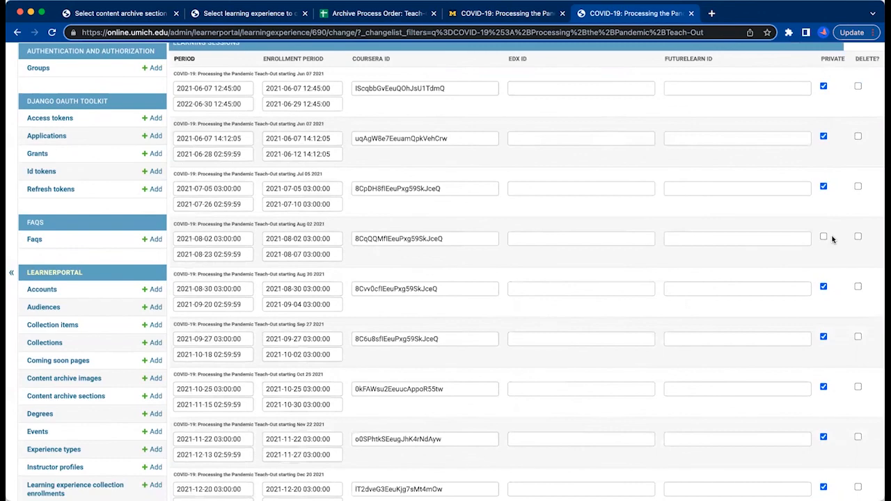
scroll(832, 239, "down", 15)
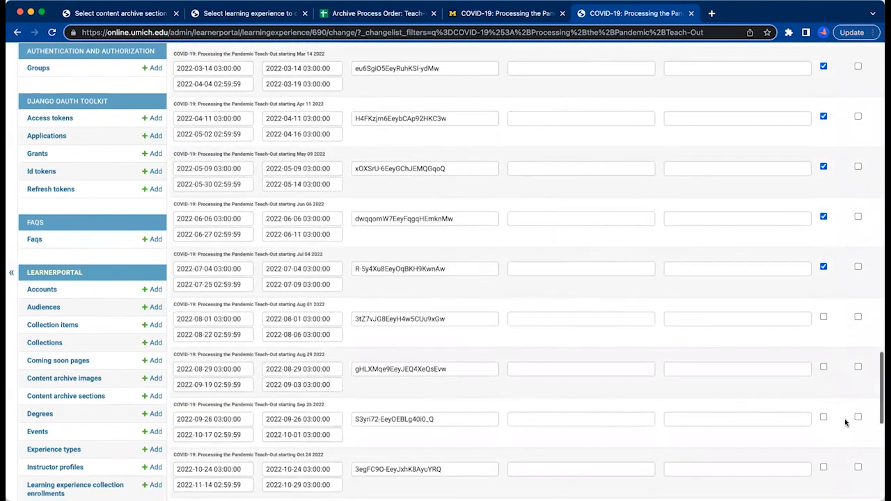
scroll(844, 420, "down", 1)
scroll(829, 282, "left", 1)
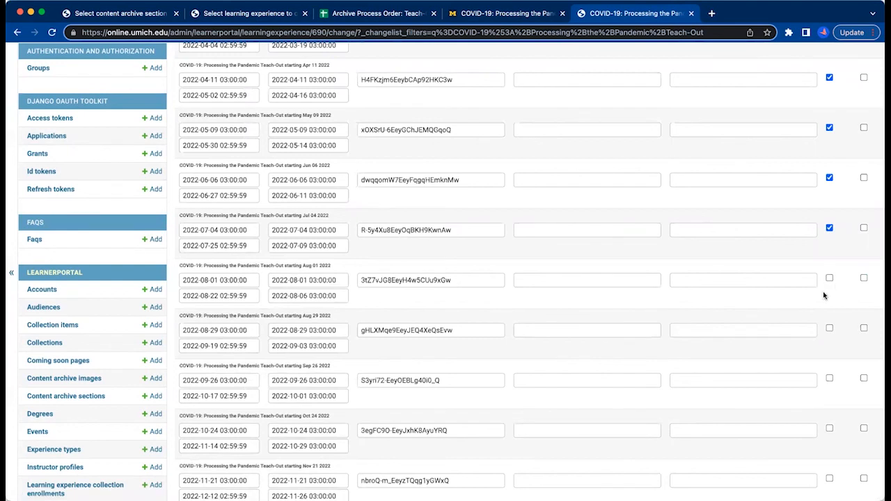
scroll(828, 292, "left", 2)
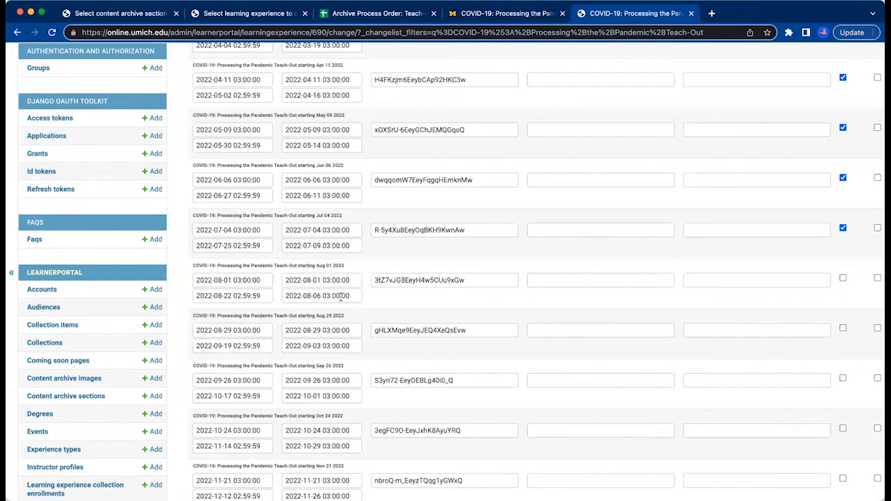
left_click(842, 328)
scroll(844, 387, "down", 3)
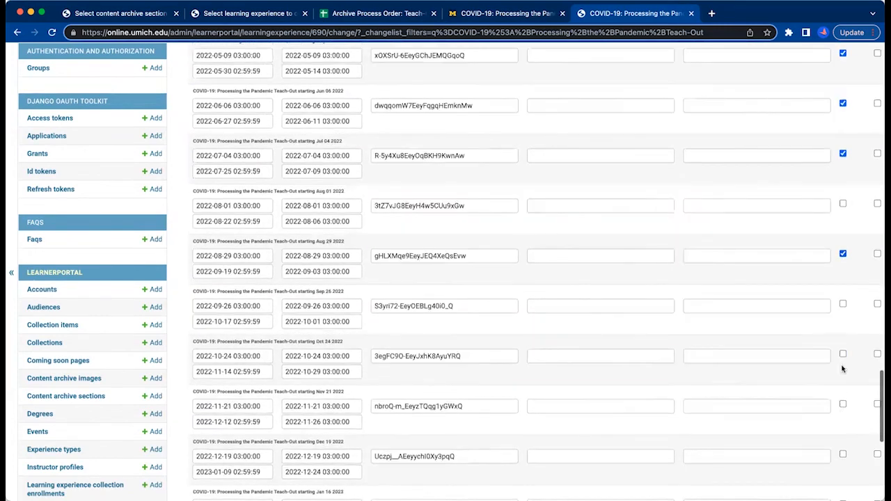
left_click(843, 304)
left_click(843, 353)
Mark the sessions starting Nov 21 and Dec 19, 2022 and Jan 16 and Feb 13, 2023 as private, and save the learning experience.
scroll(843, 353, "down", 4)
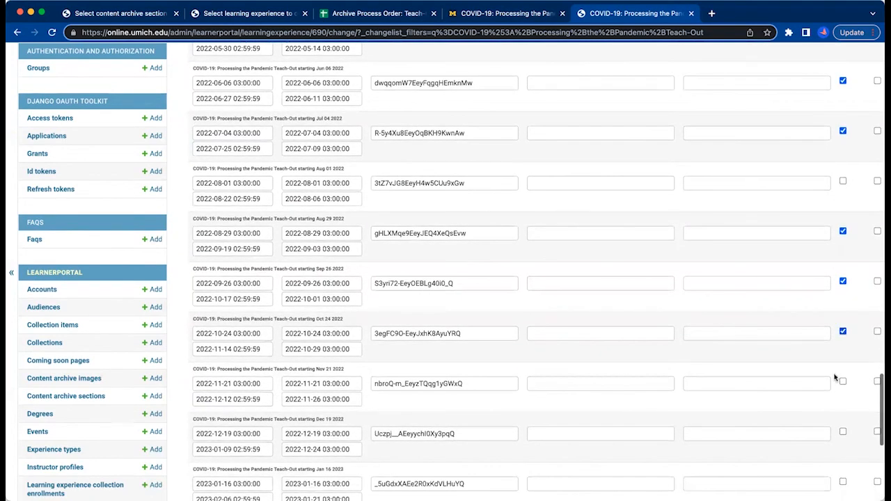
left_click(843, 283)
scroll(835, 310, "down", 1)
left_click(842, 313)
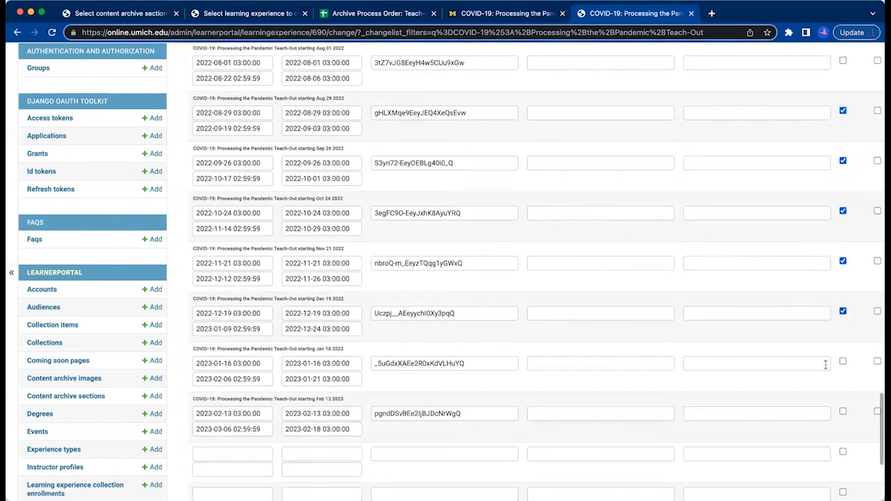
scroll(839, 334, "down", 3)
left_click(842, 270)
left_click(843, 321)
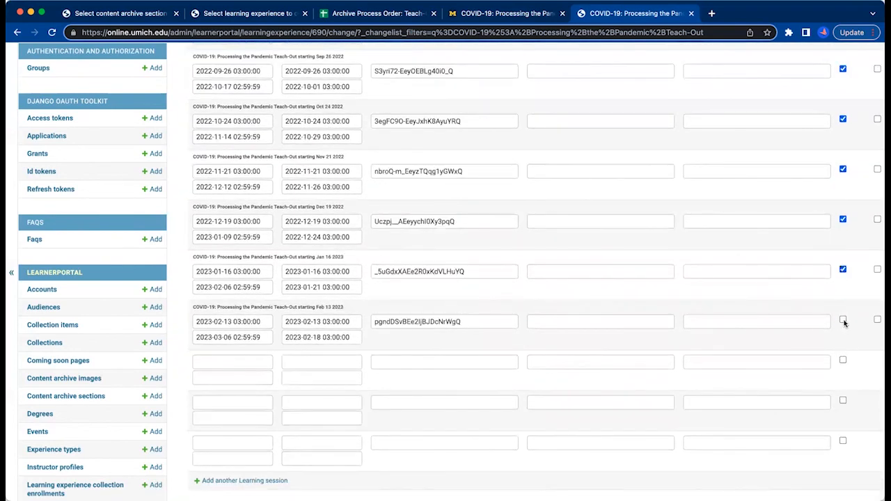
scroll(805, 338, "up", 5)
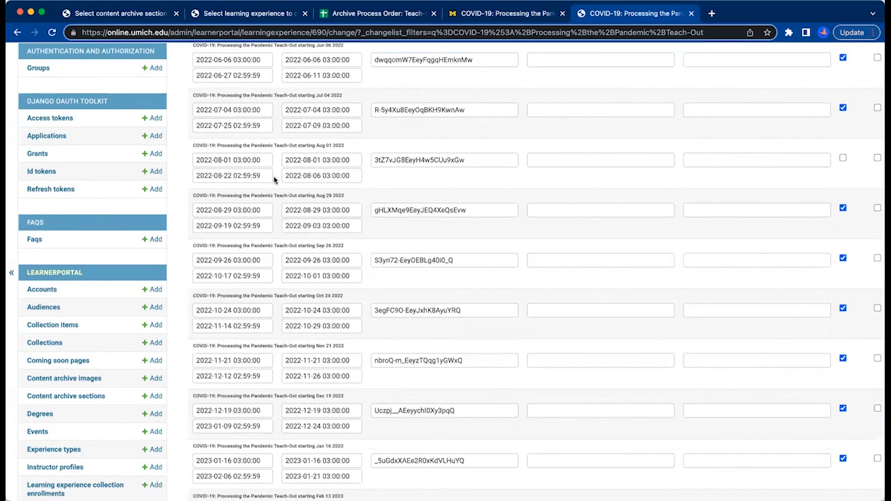
scroll(752, 201, "down", 7)
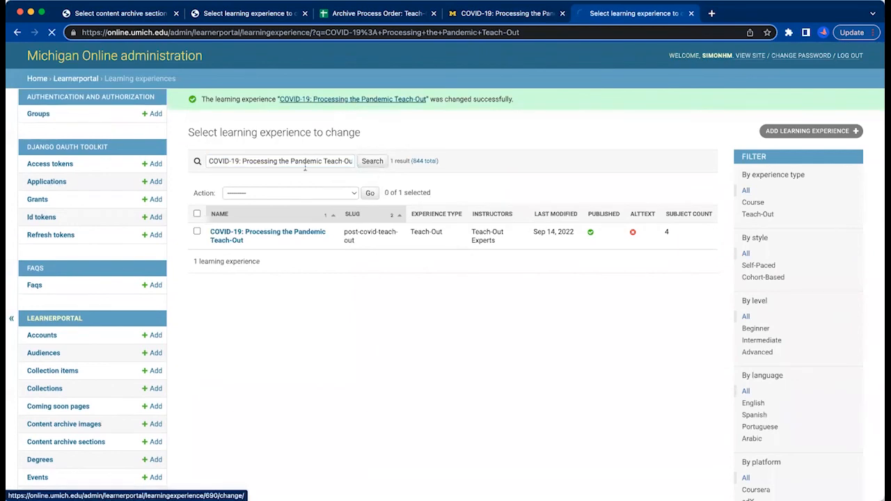
Reopen the COVID-19 Teach-Out's admin record and reload its public Michigan Online page.
left_click(268, 233)
left_click(496, 13)
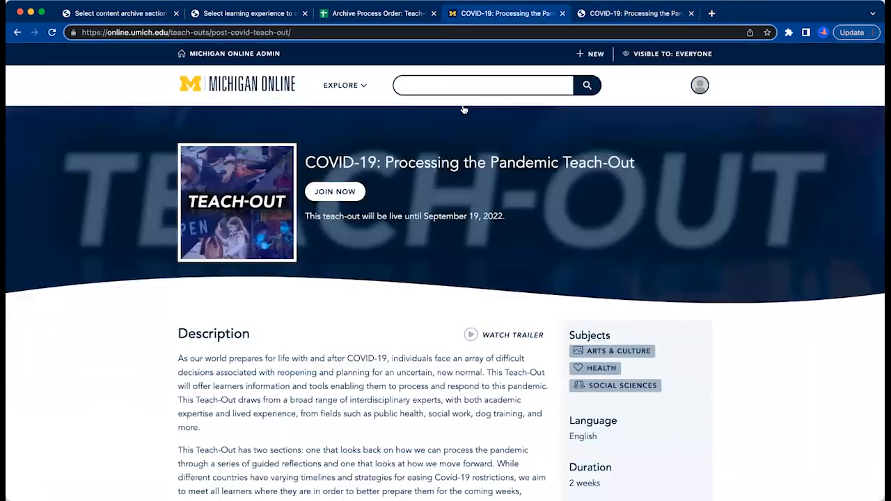
left_click(431, 33)
key("Return")
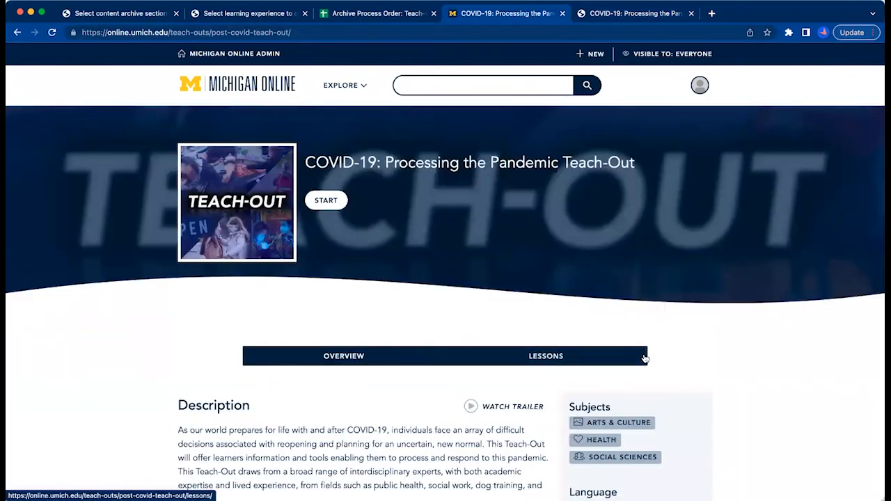
On the public page, examine the Teach-Out's archived lessons and expand the Welcome to the Covid-19 Teach-Out: Processing the Pandemic section.
left_click(571, 358)
scroll(672, 323, "down", 5)
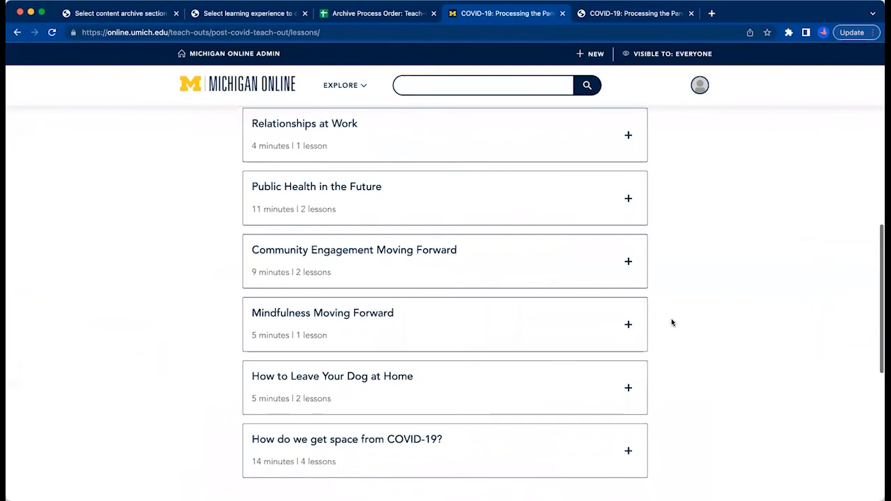
scroll(613, 283, "up", 5)
left_click(631, 297)
scroll(720, 210, "down", 5)
scroll(720, 209, "up", 5)
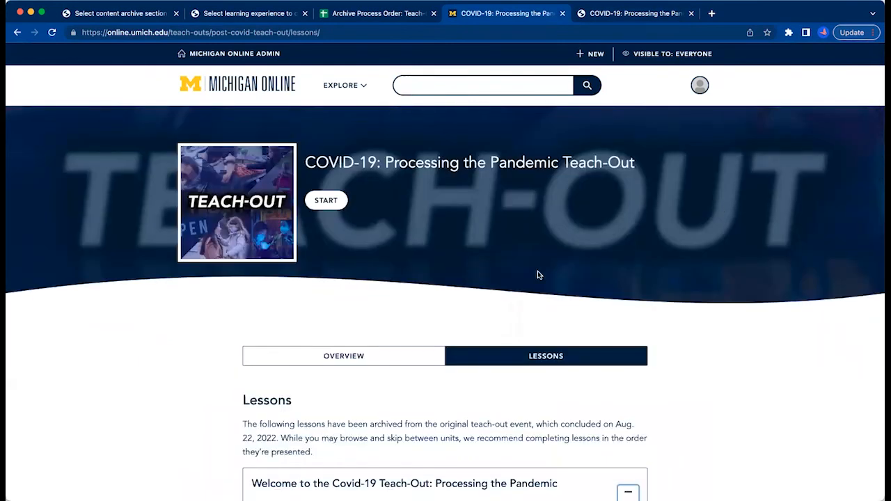